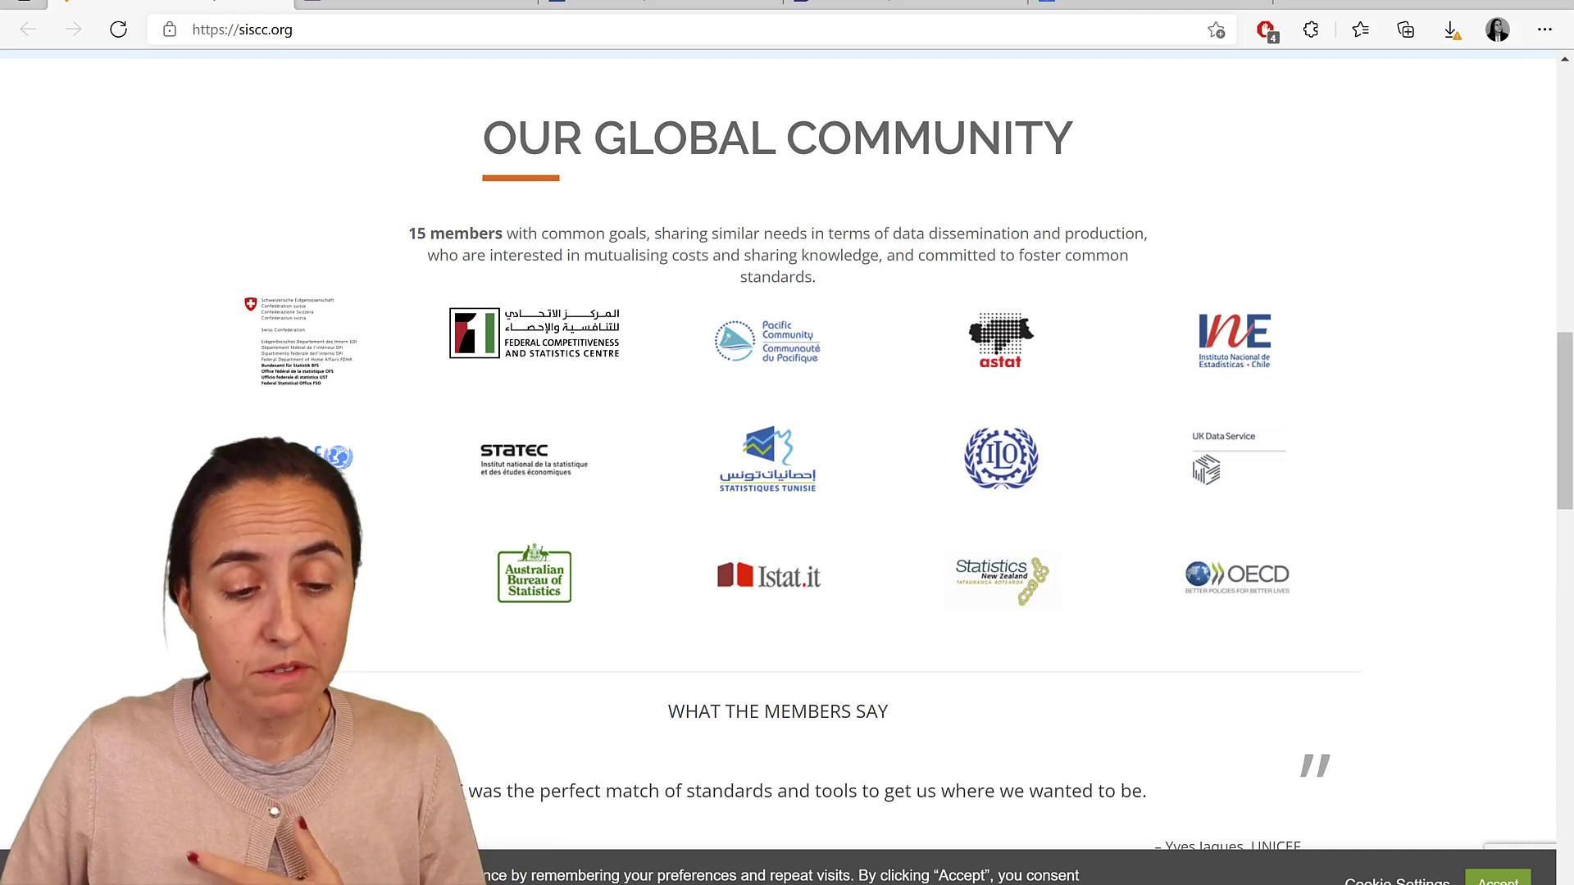
Switch the CamStat portal's interface language to English, then go to the Pacific Data Hub explorer.
click(419, 5)
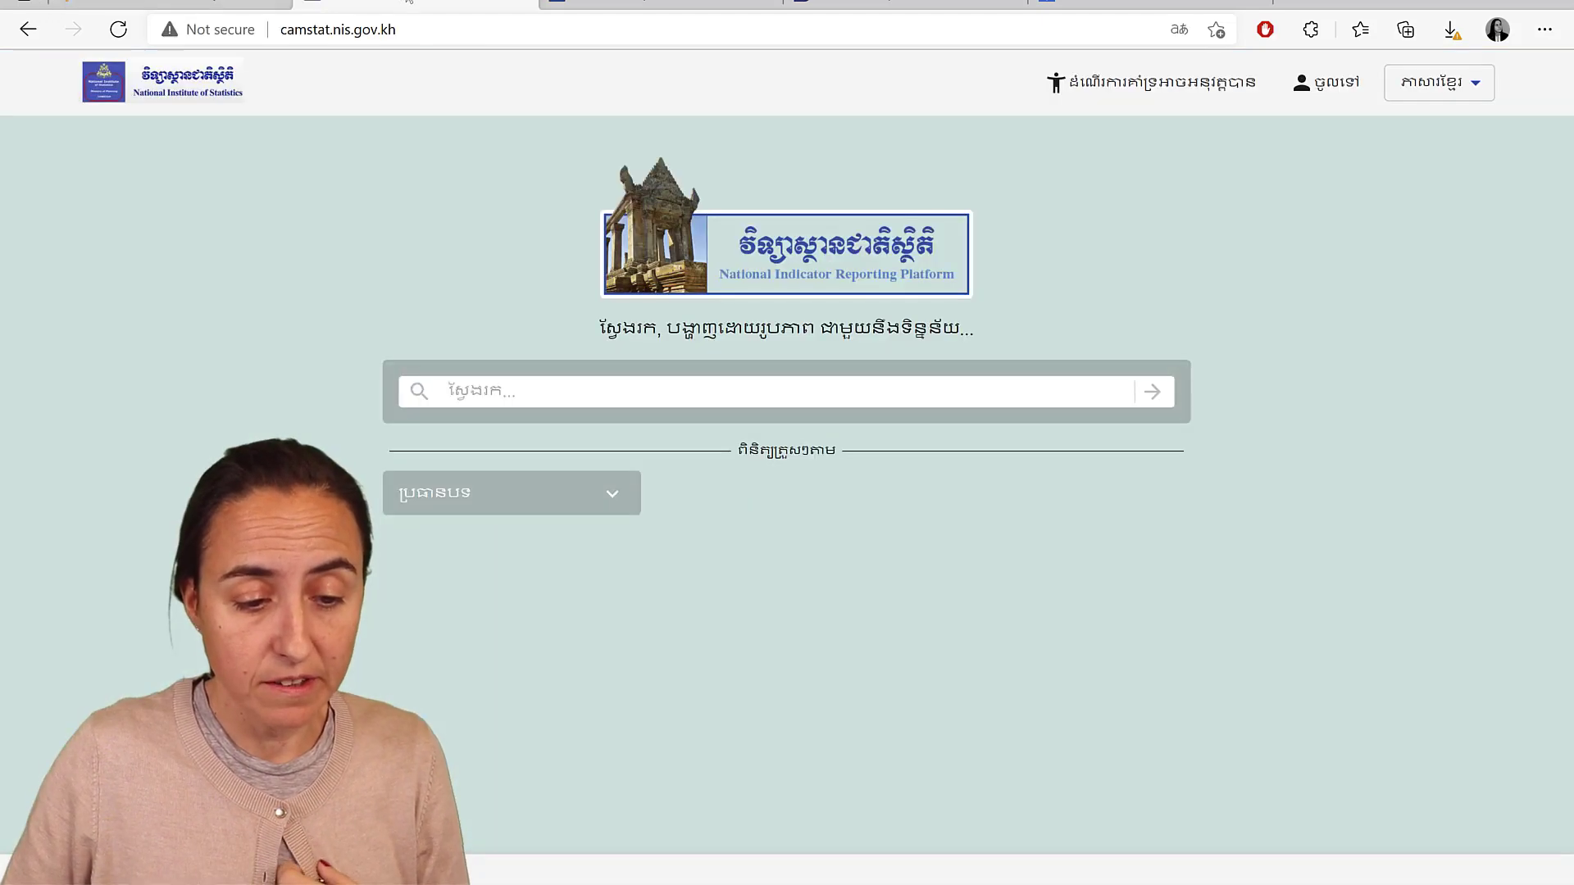
click(1455, 90)
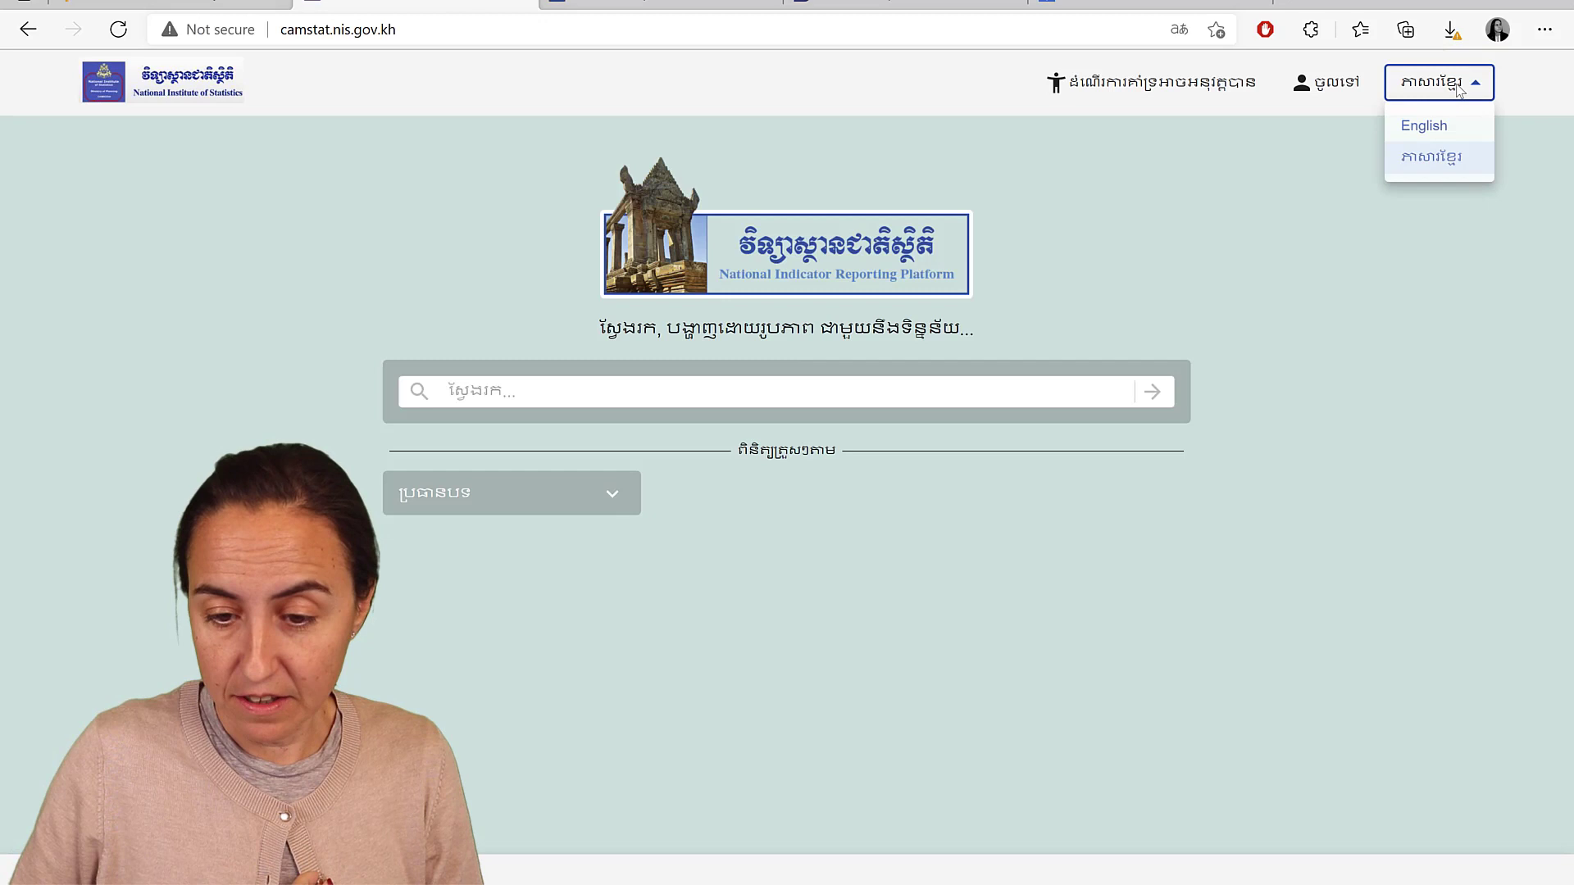
click(1424, 127)
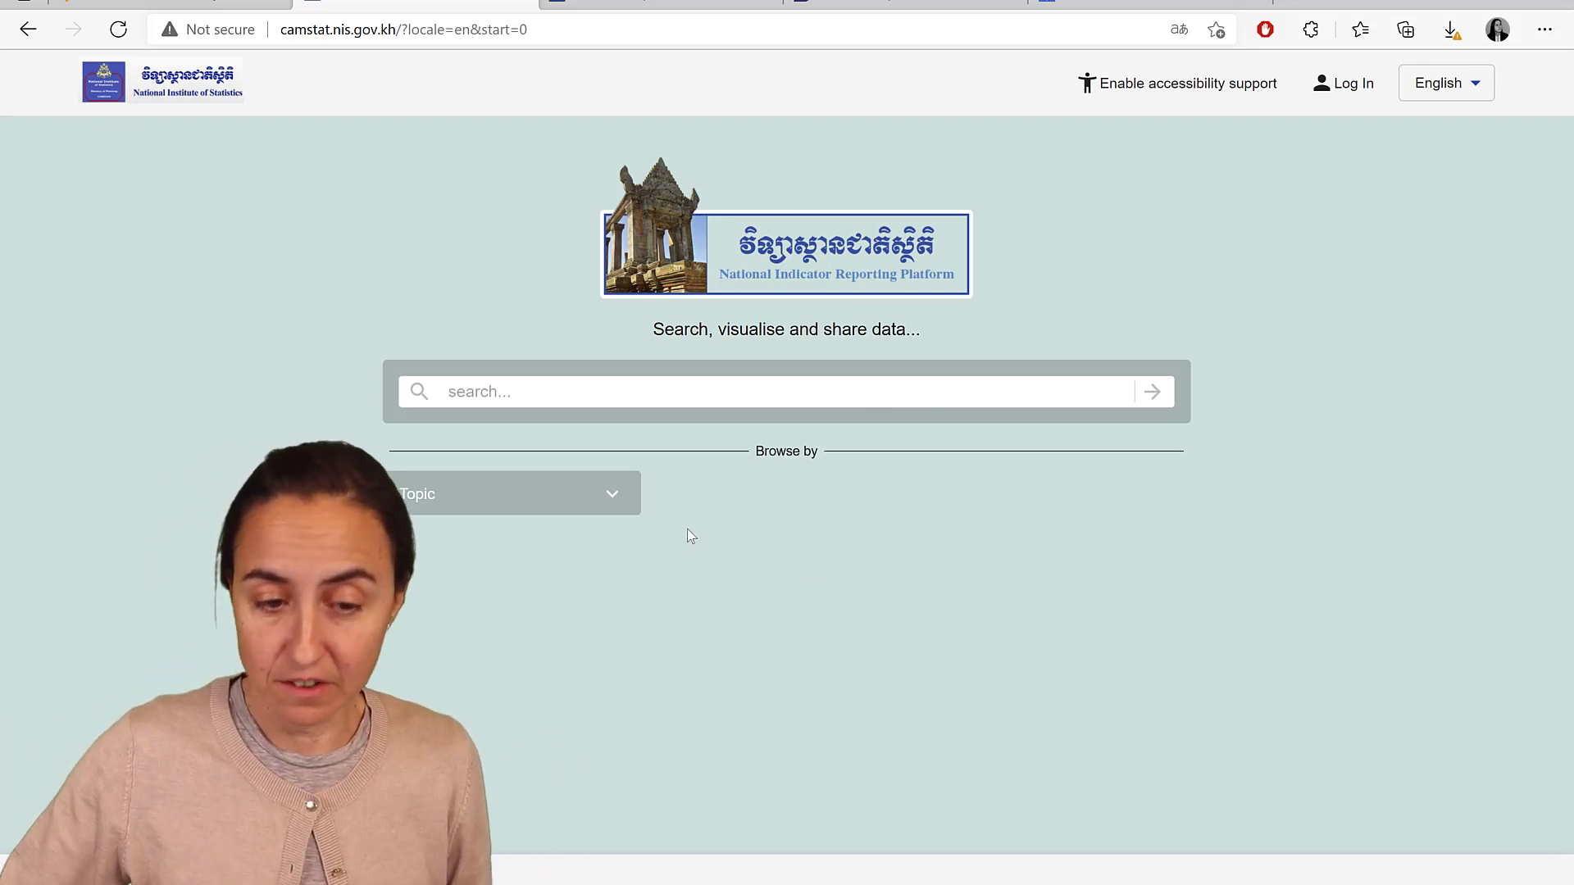
click(628, 7)
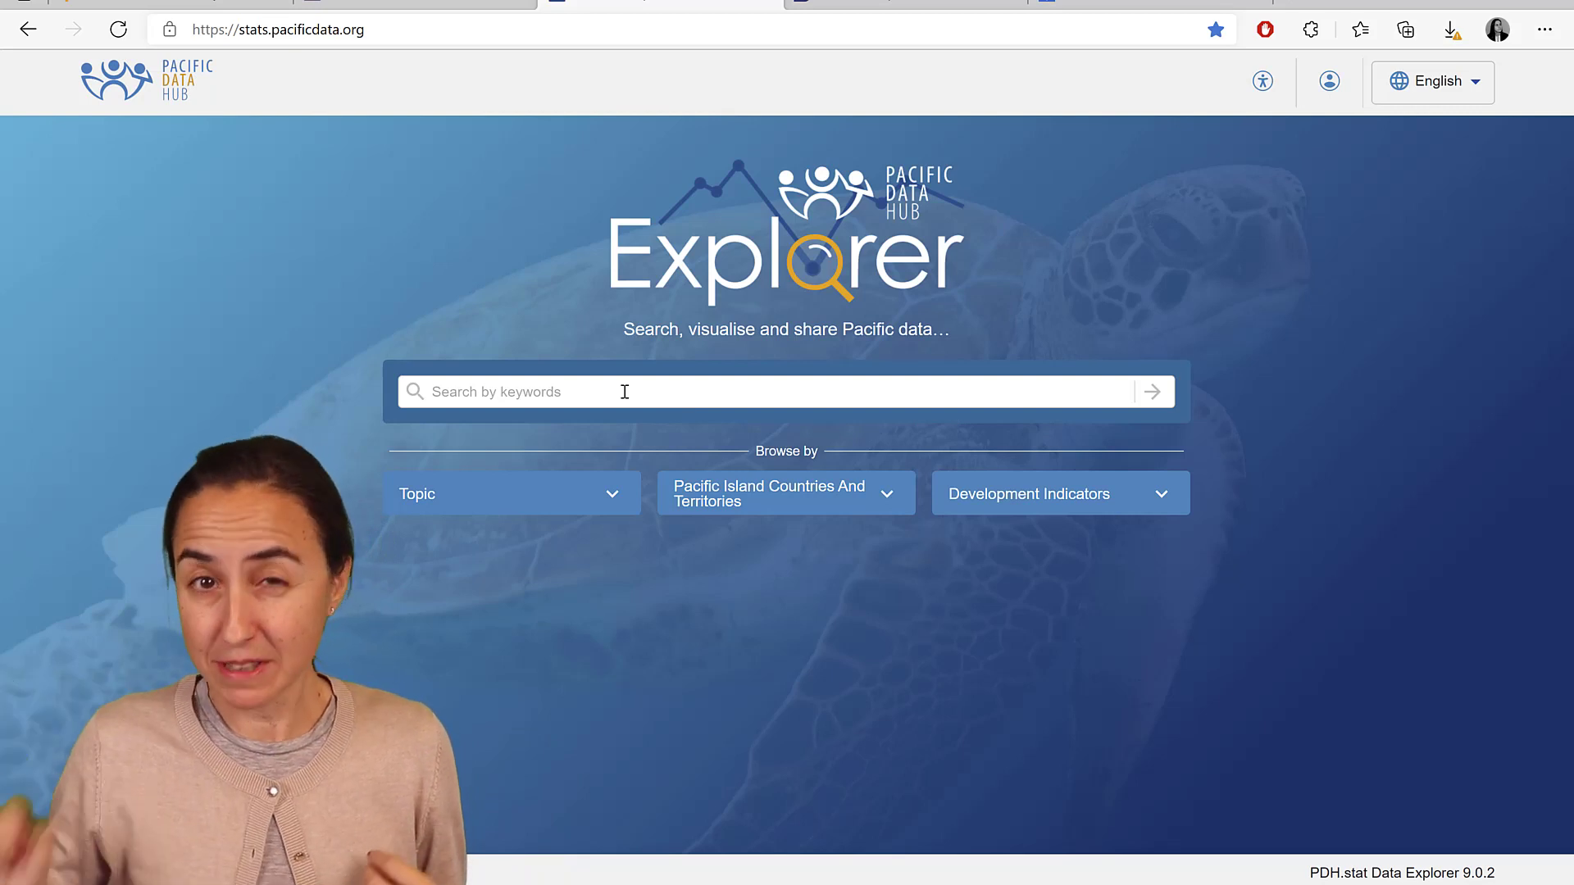
Look over the ABS explorer home page and its search box, then go to UNICEF's REST page.
click(893, 8)
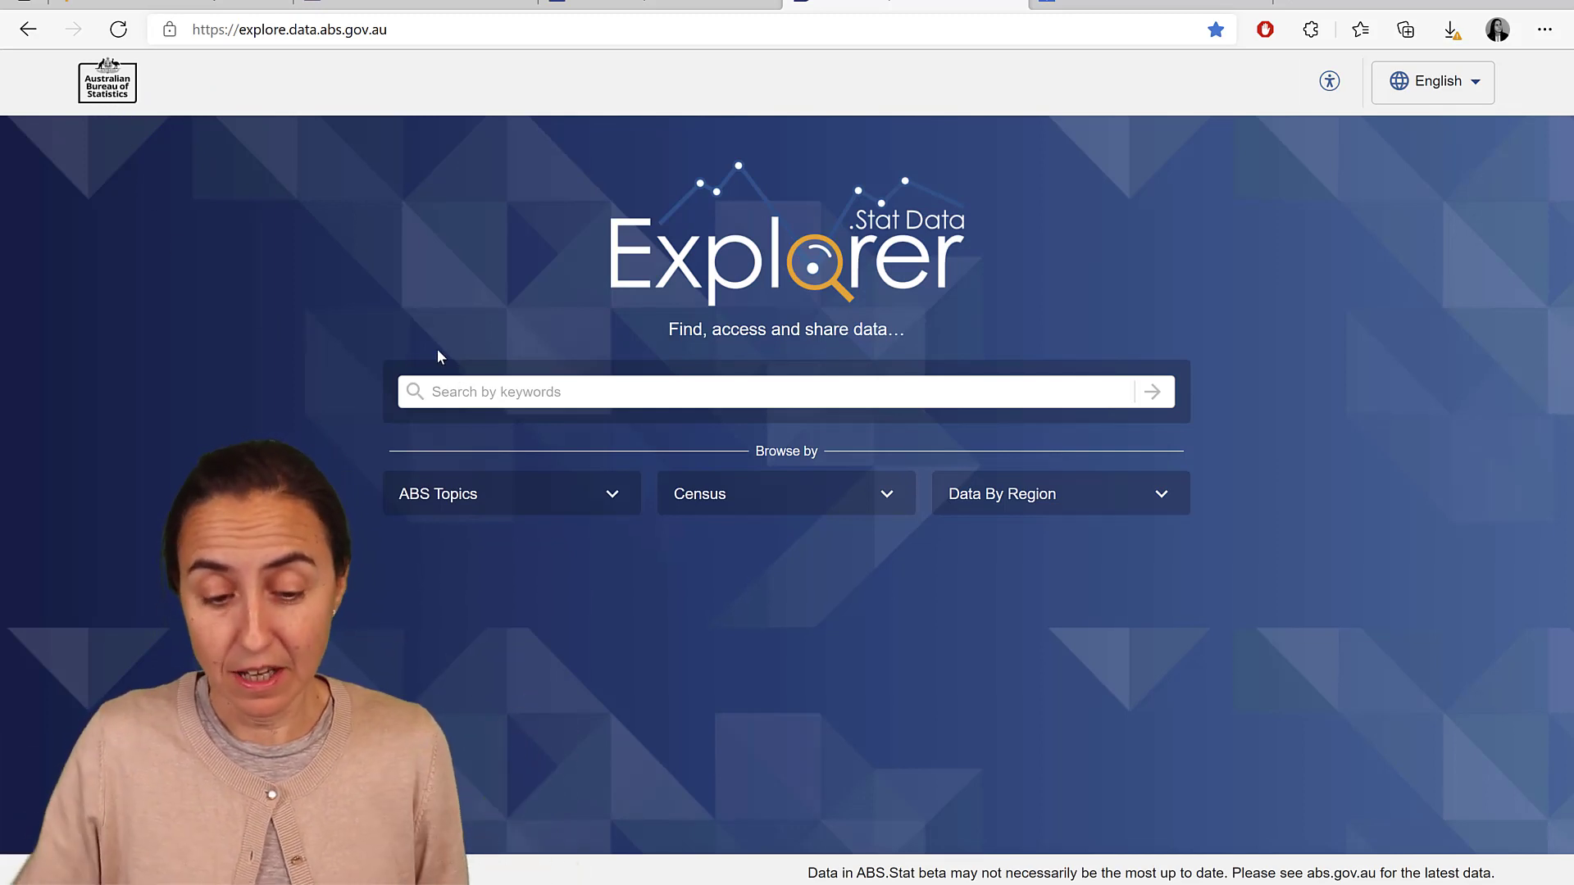
click(449, 390)
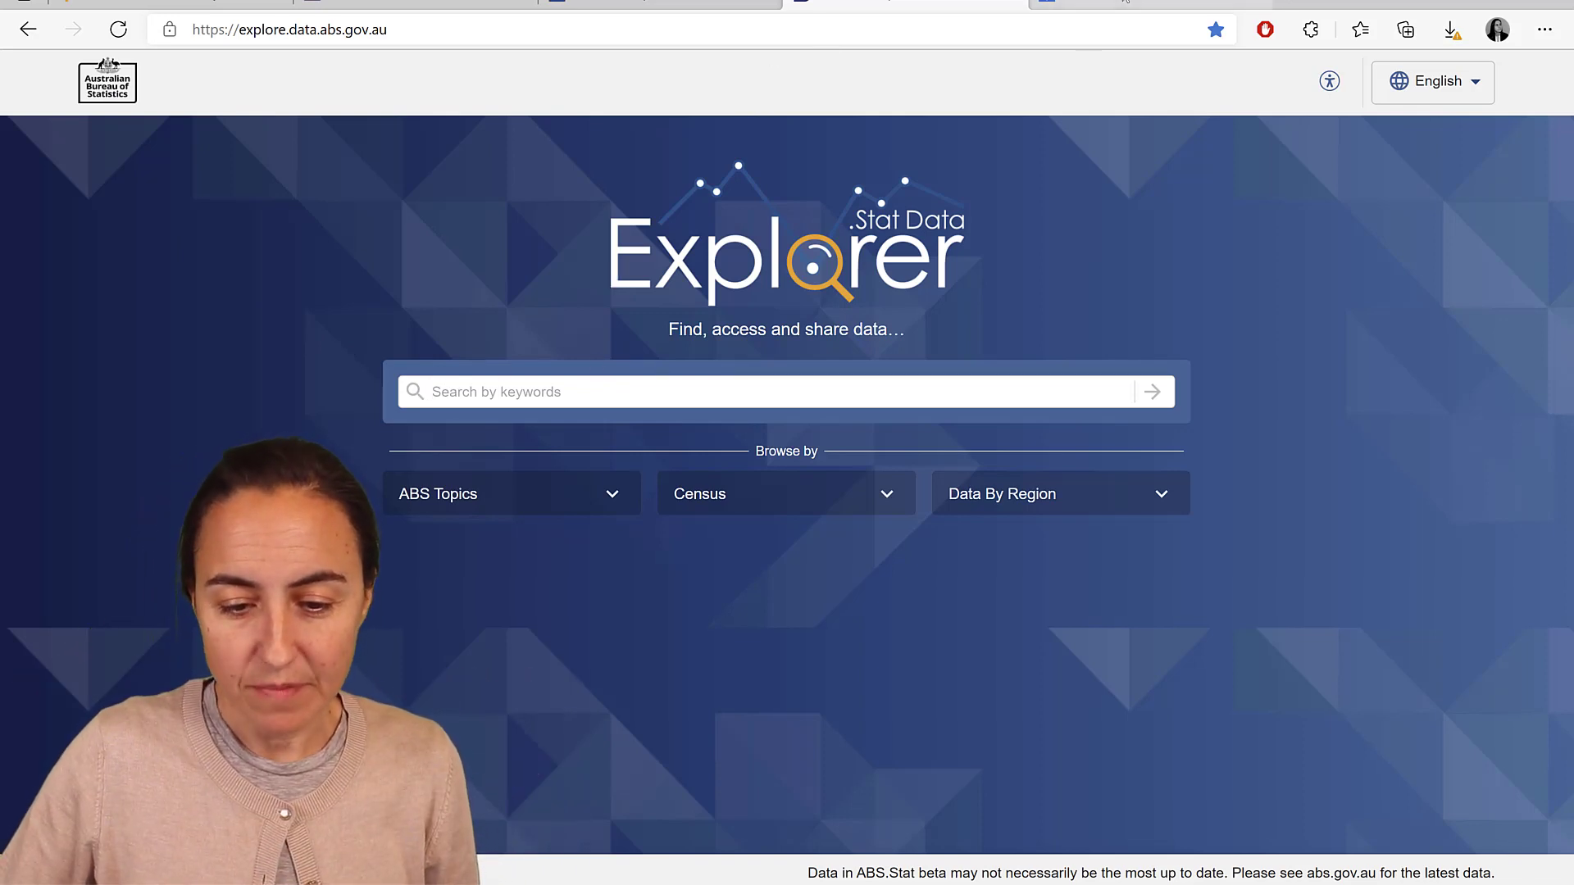
click(1057, 4)
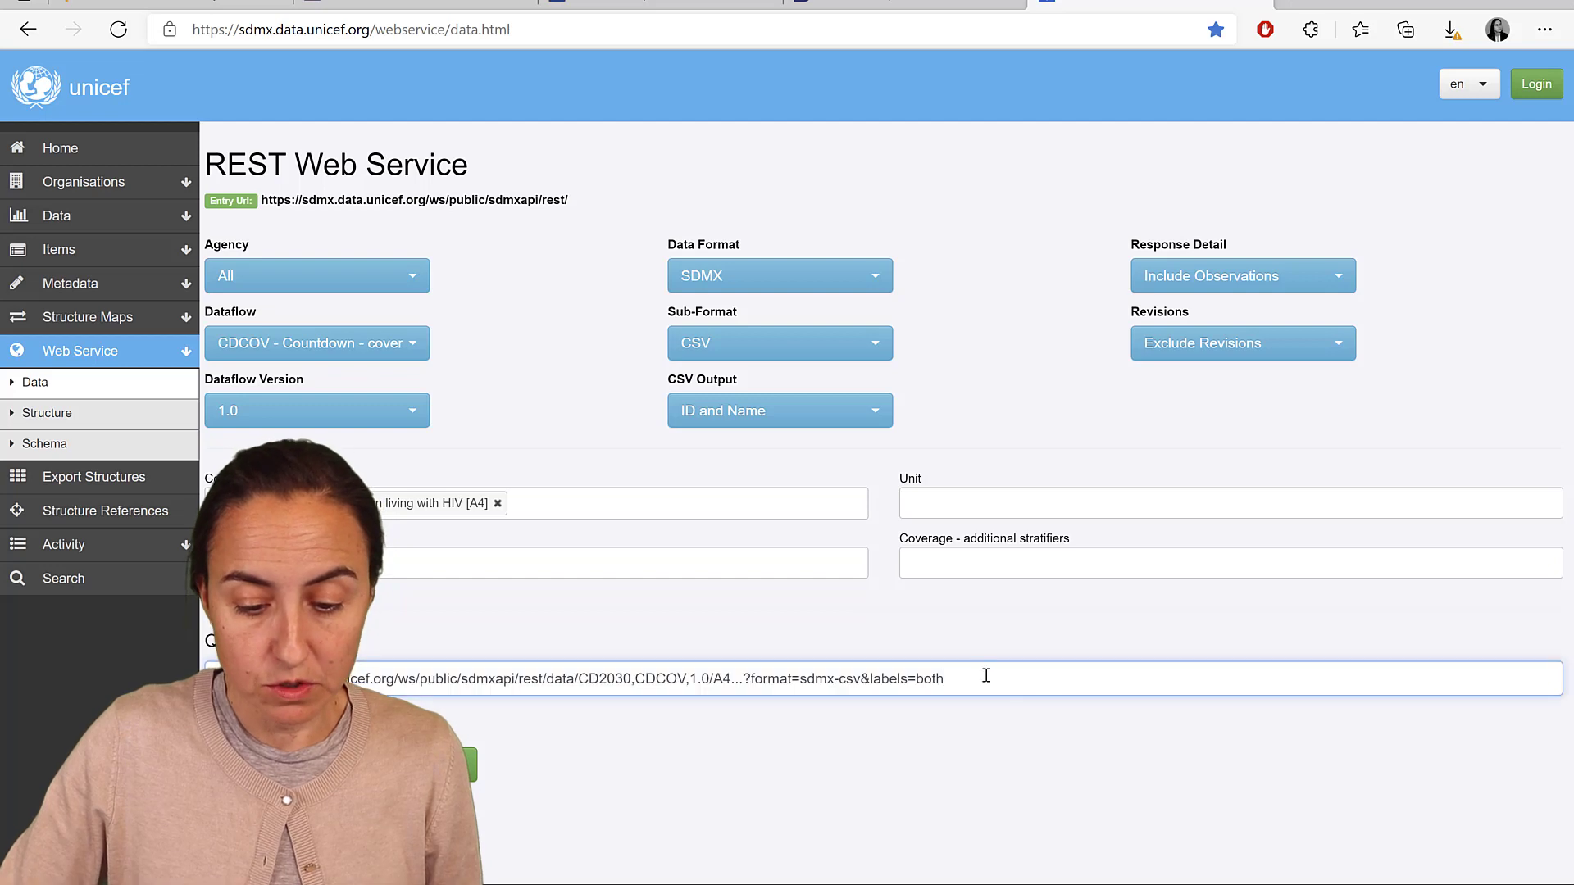
Select the generated CD2030 CDCOV sdmx-csv data query URL on UNICEF's REST page.
drag(987, 678, 170, 680)
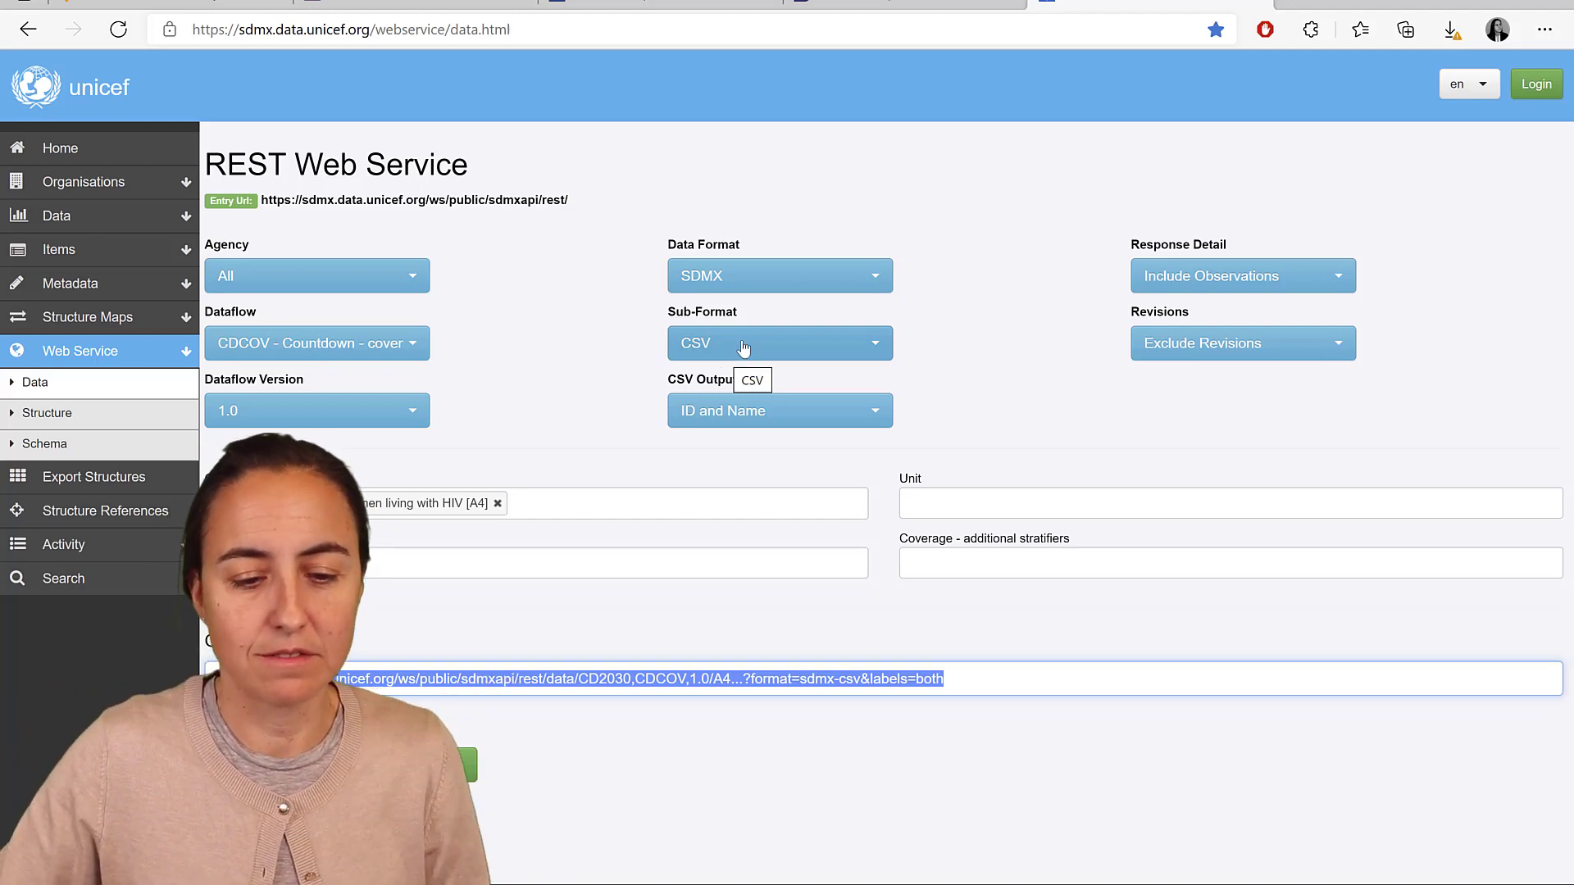
Search the Pacific Data Hub explorer for 'trade', returning 9 results led by IMTS.
click(666, 12)
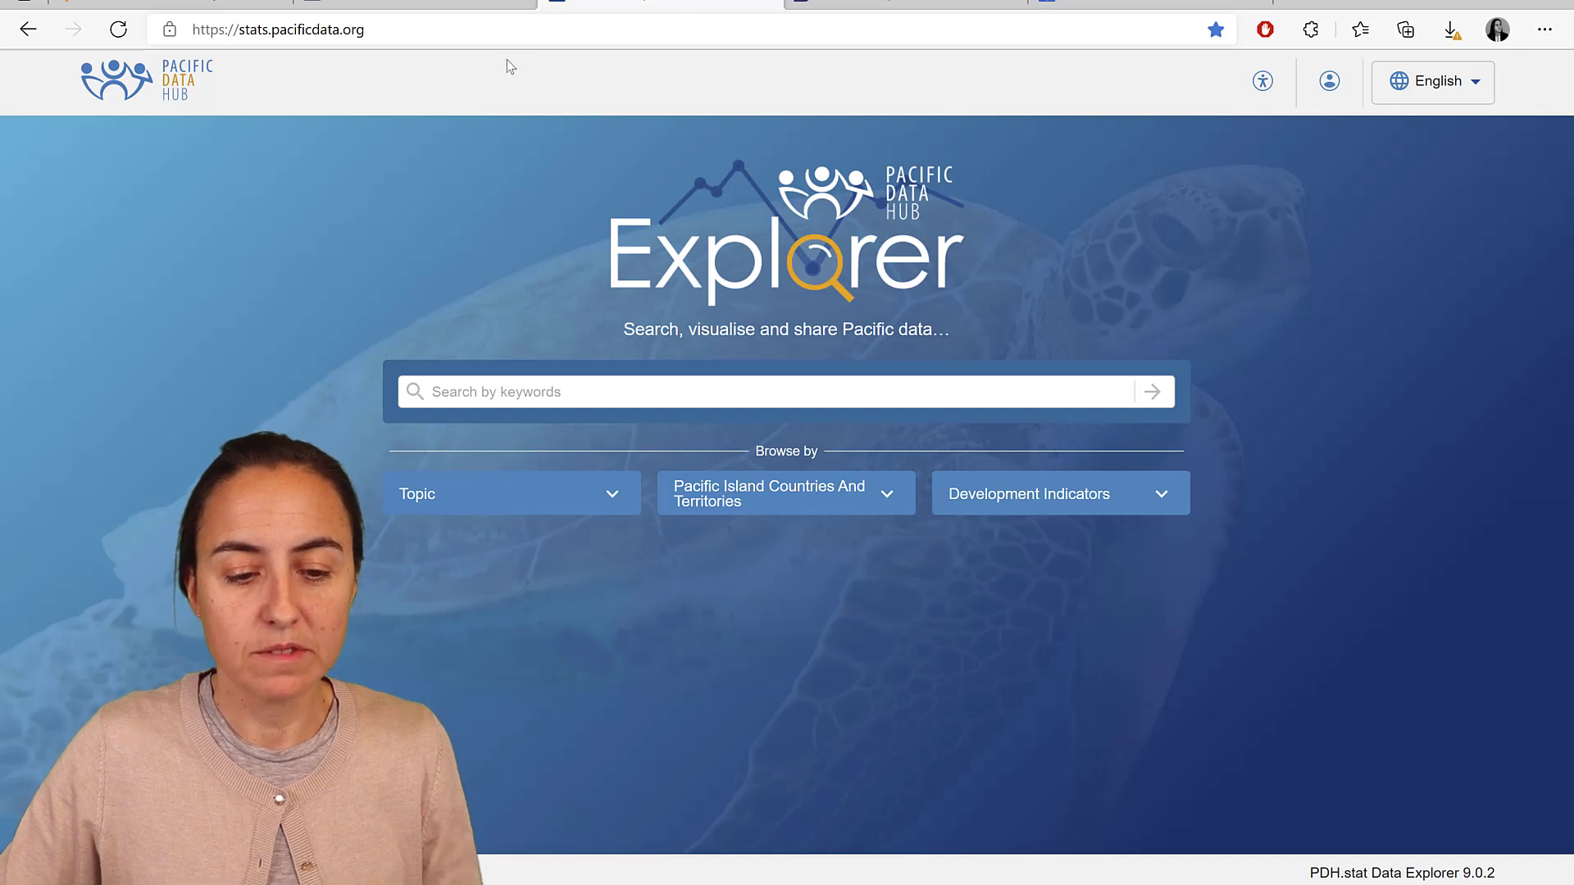
click(531, 385)
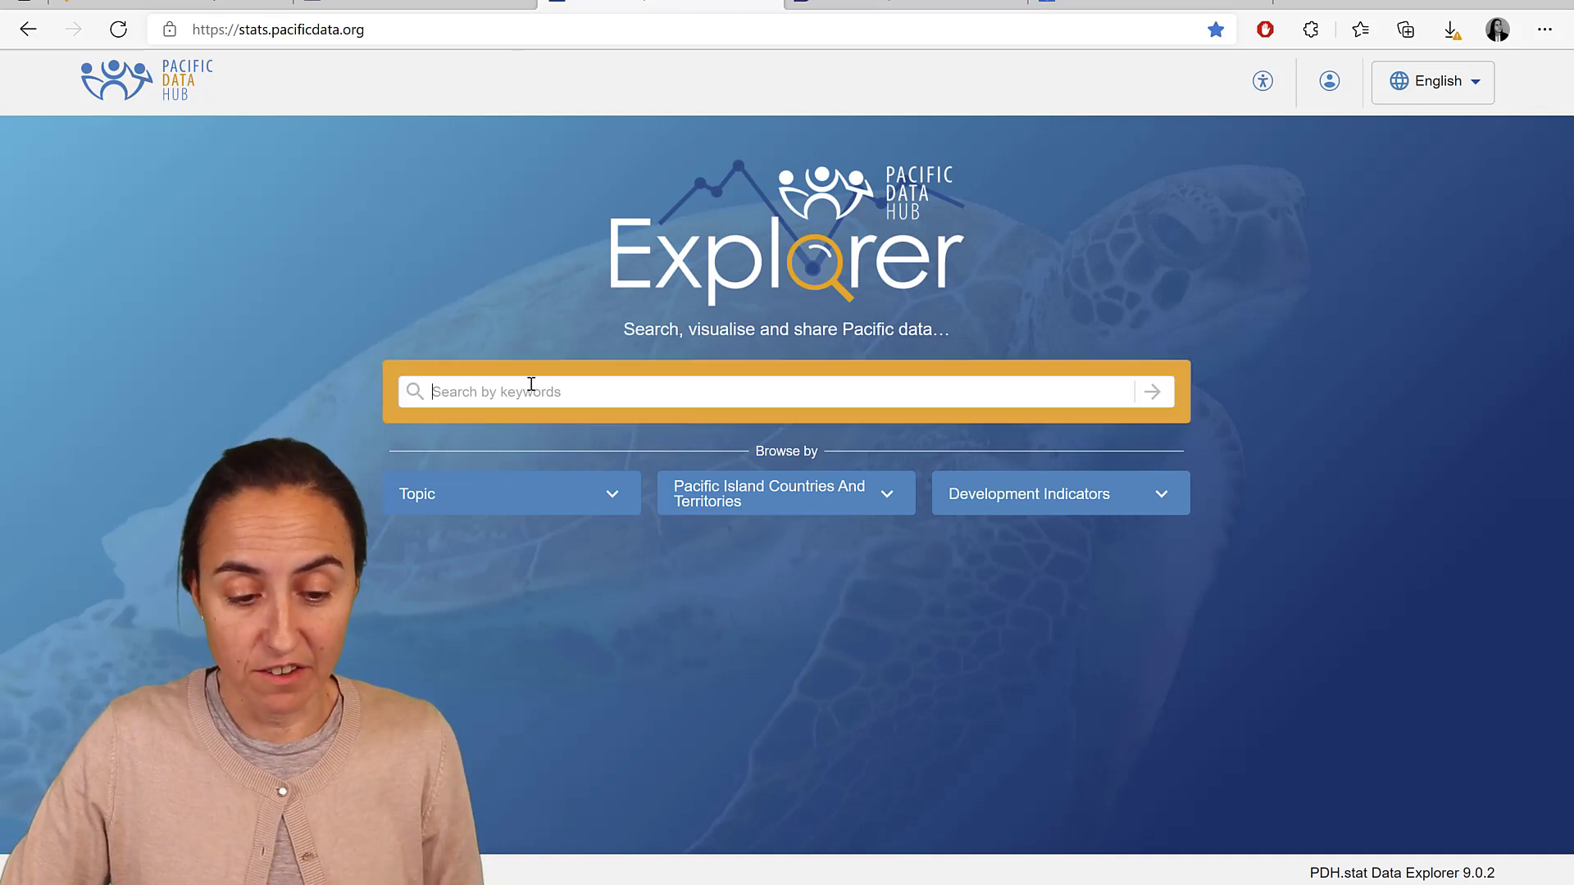
text(trade)
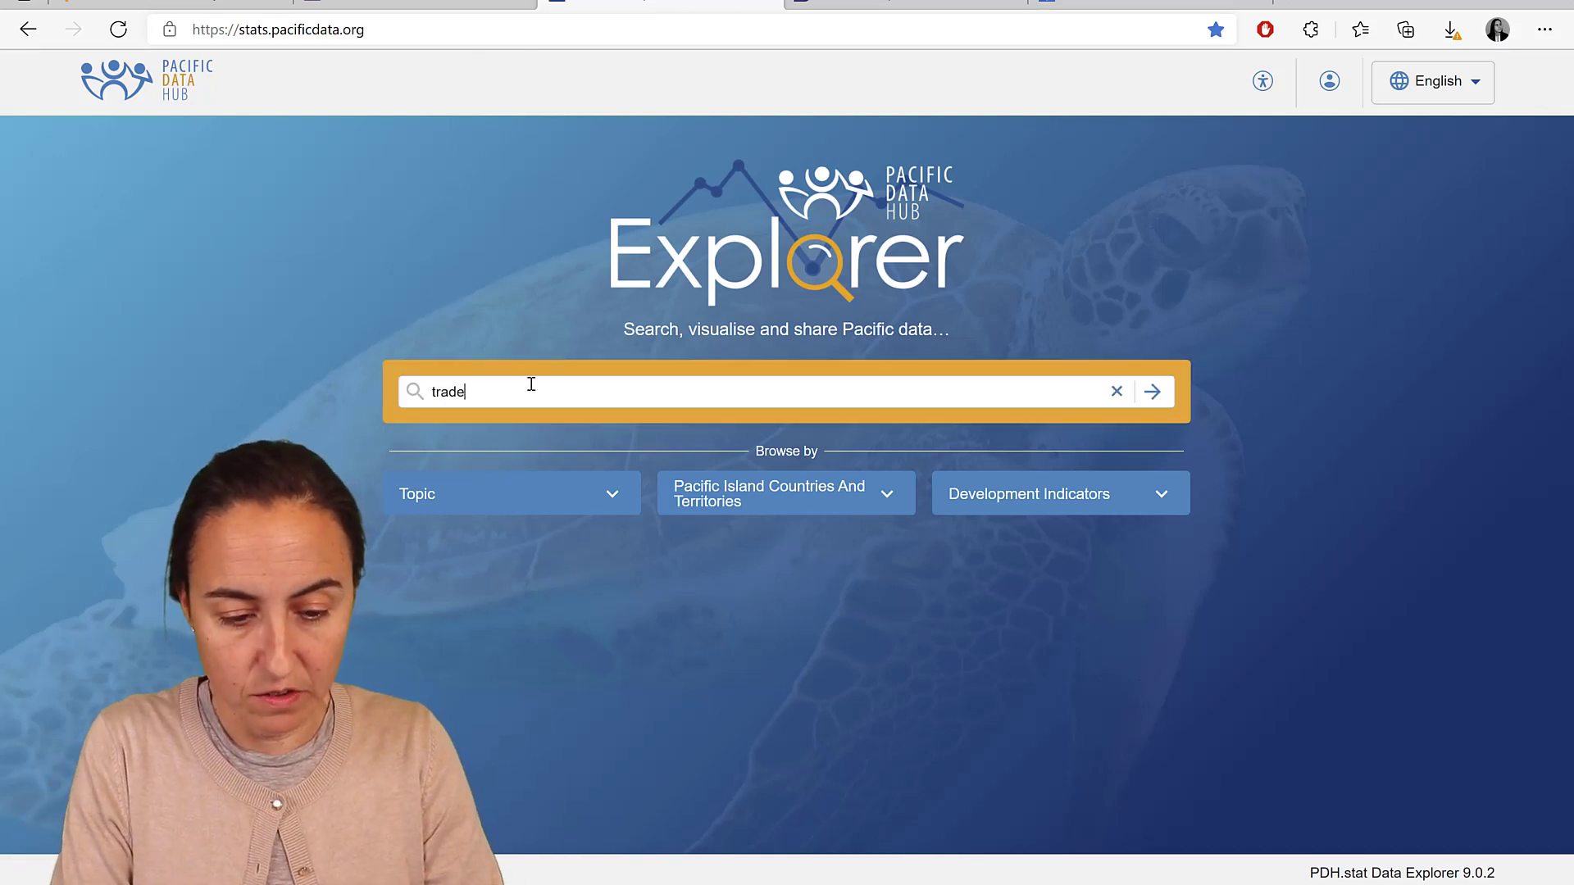
key(Return)
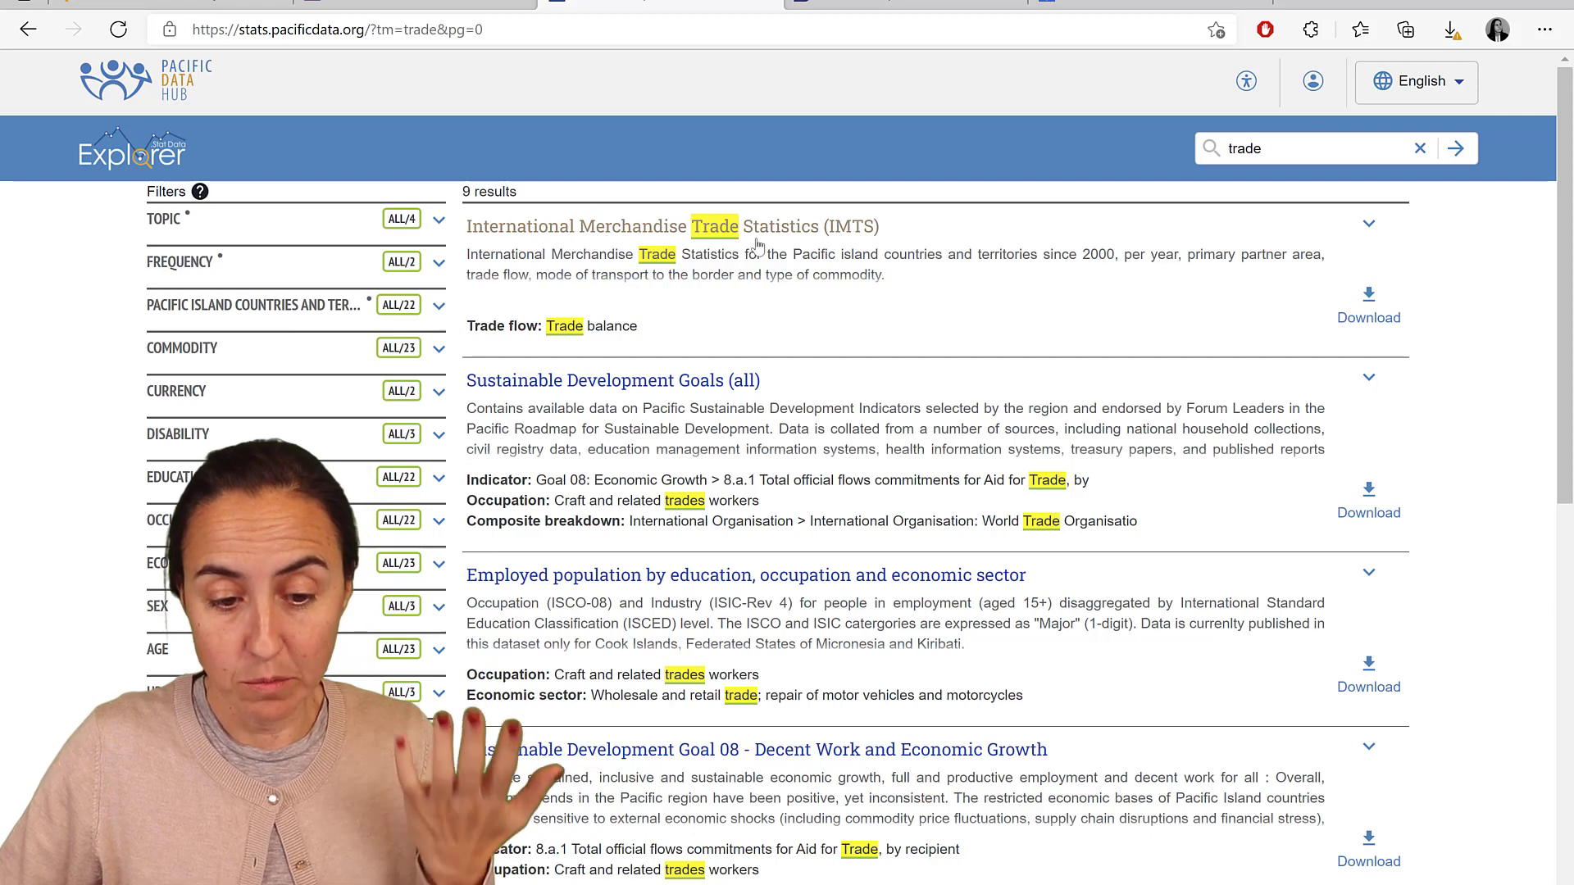
Open the IMTS dataset table and collapse the Used Filters section.
click(786, 234)
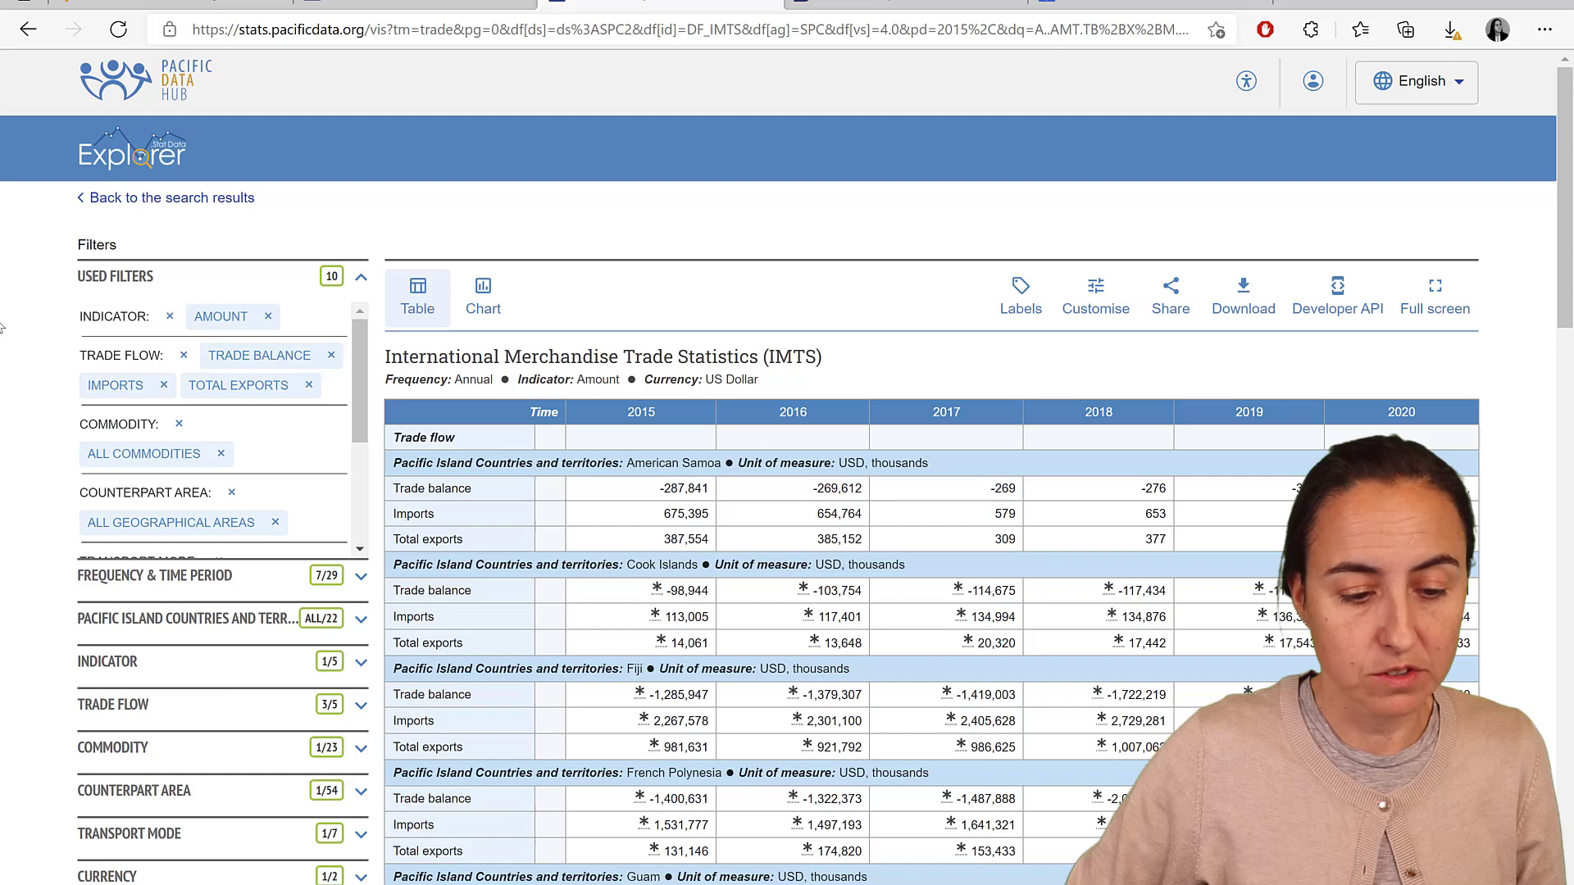
click(361, 283)
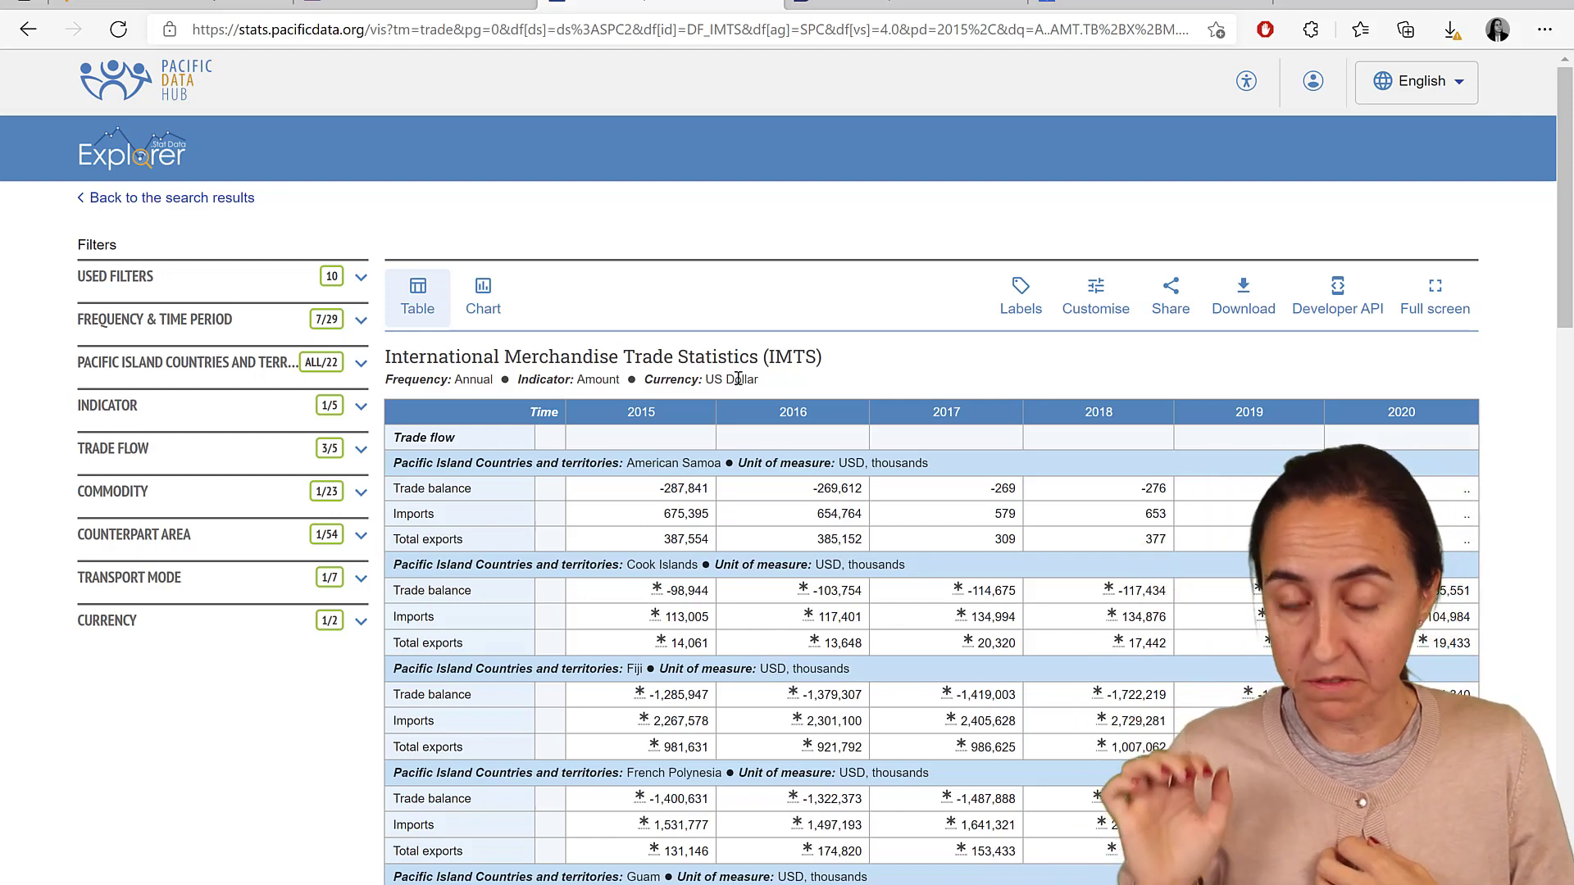
Bulk-select all 54 counterpart areas via Displayed list, Level 2 and Level 1.
click(361, 538)
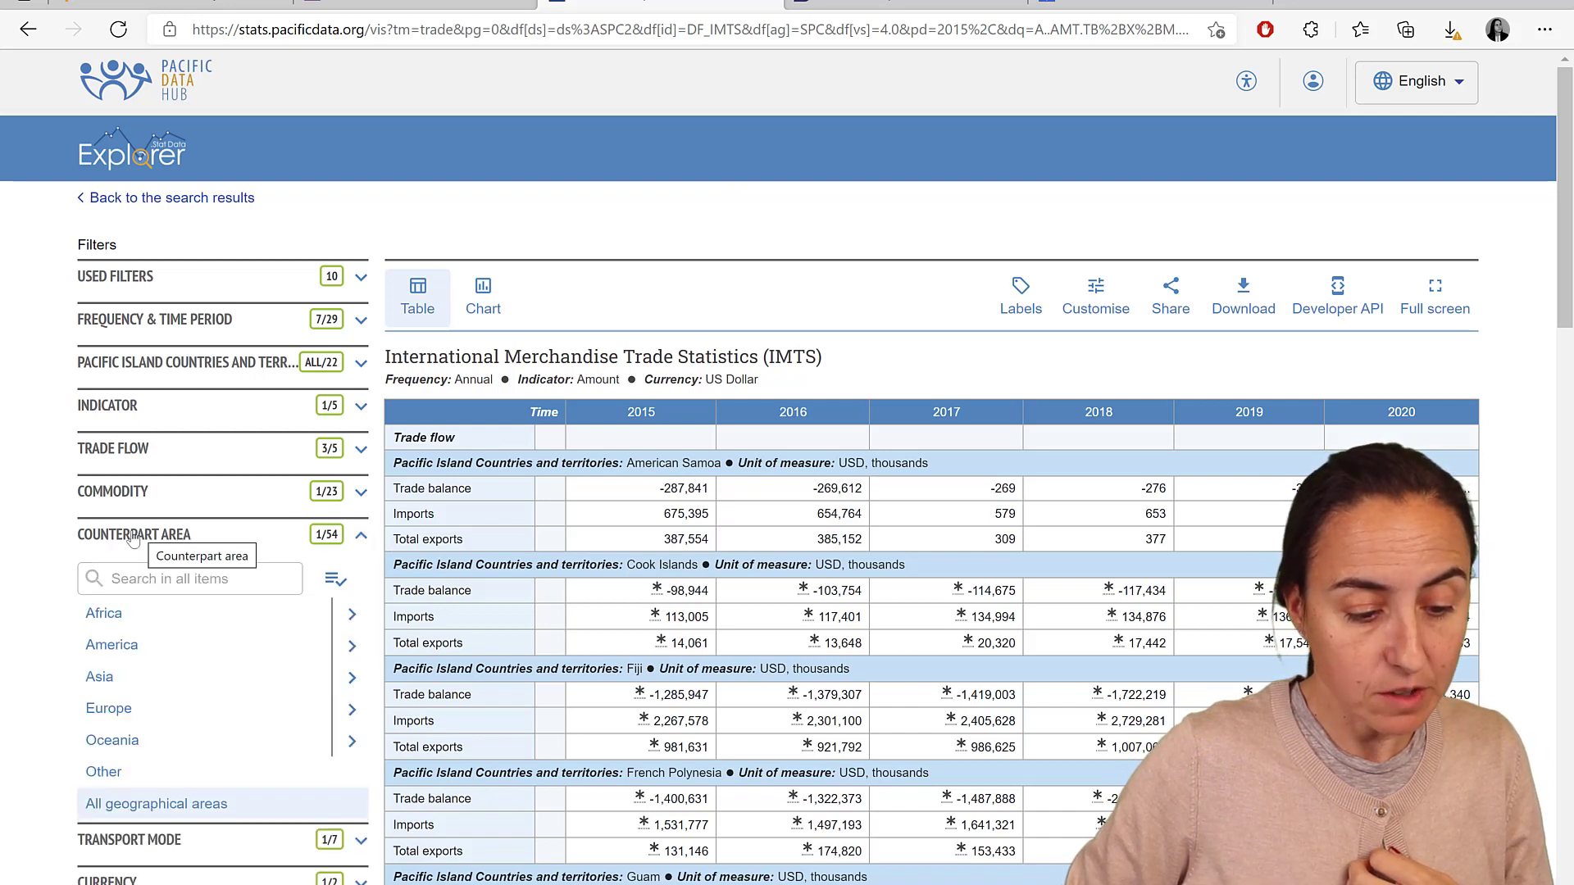
click(317, 592)
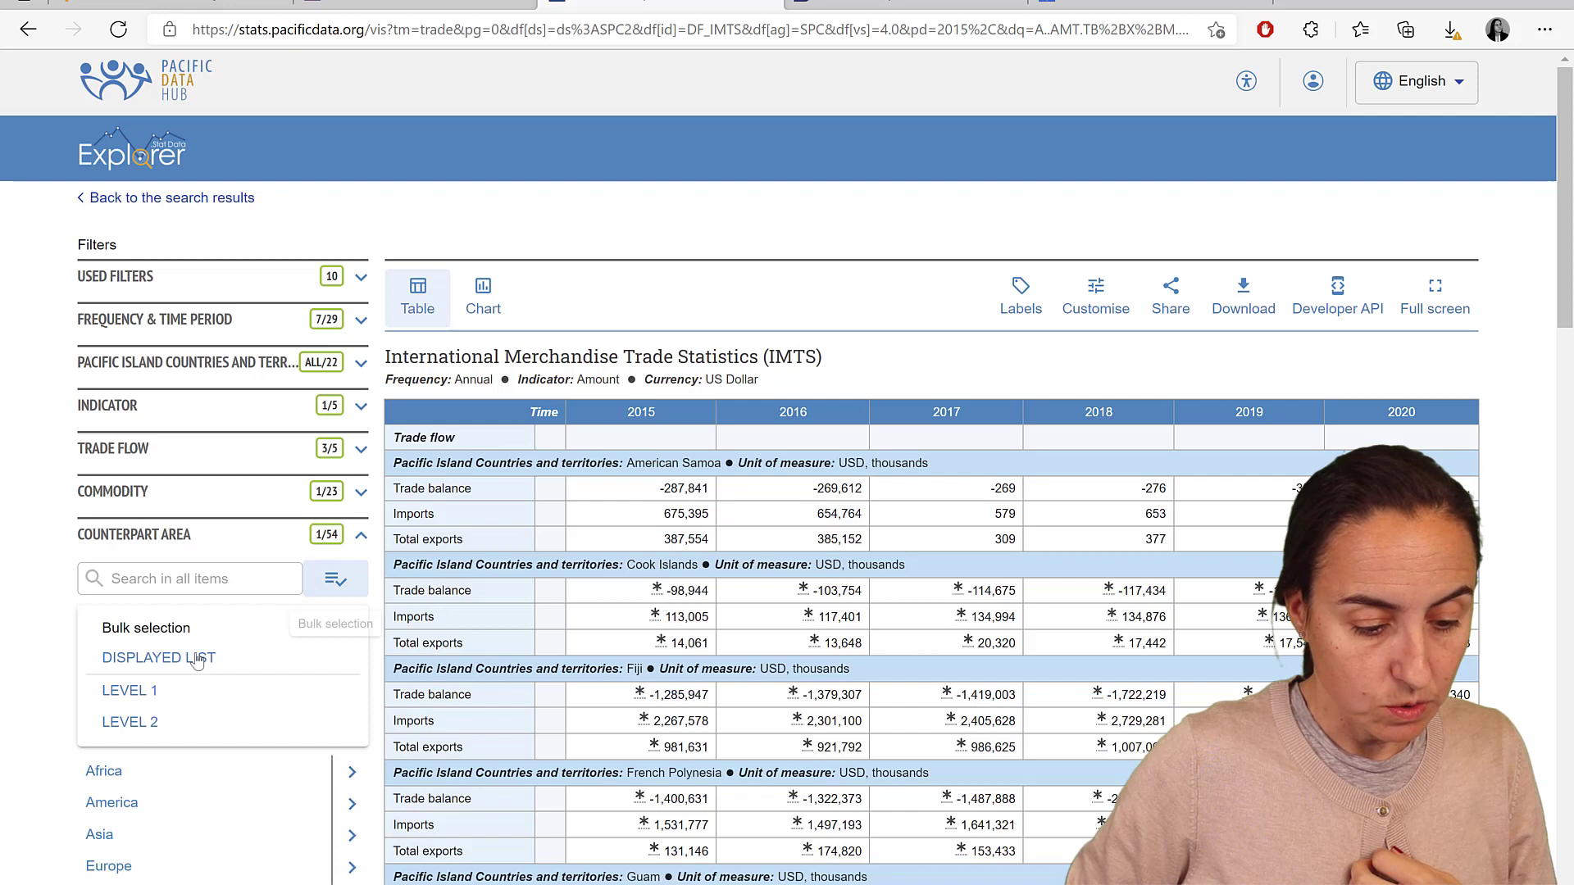
click(169, 659)
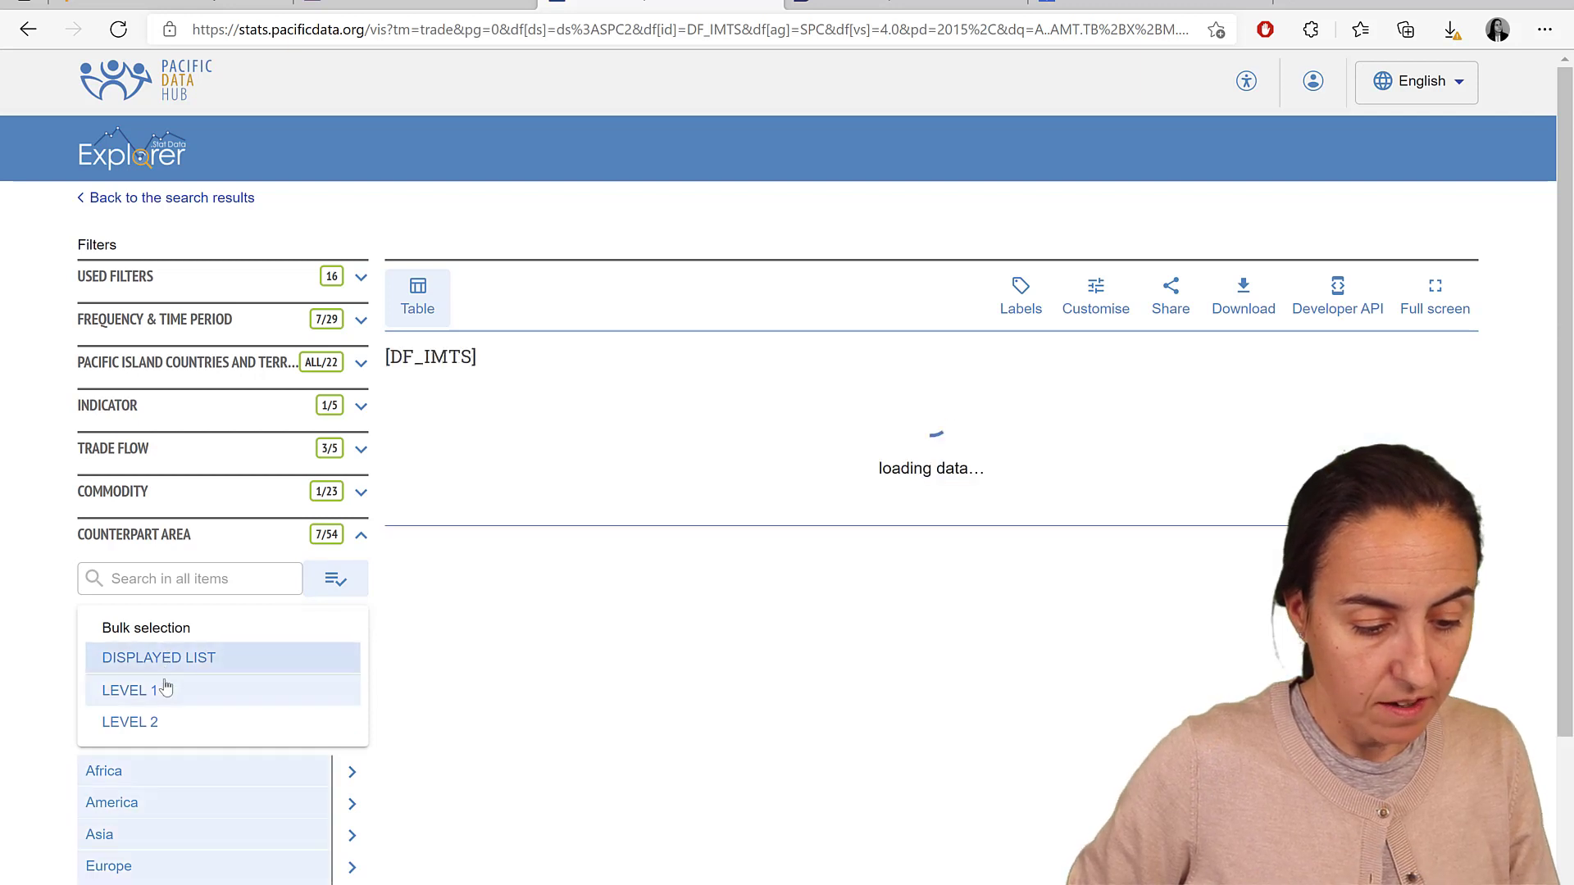
click(158, 721)
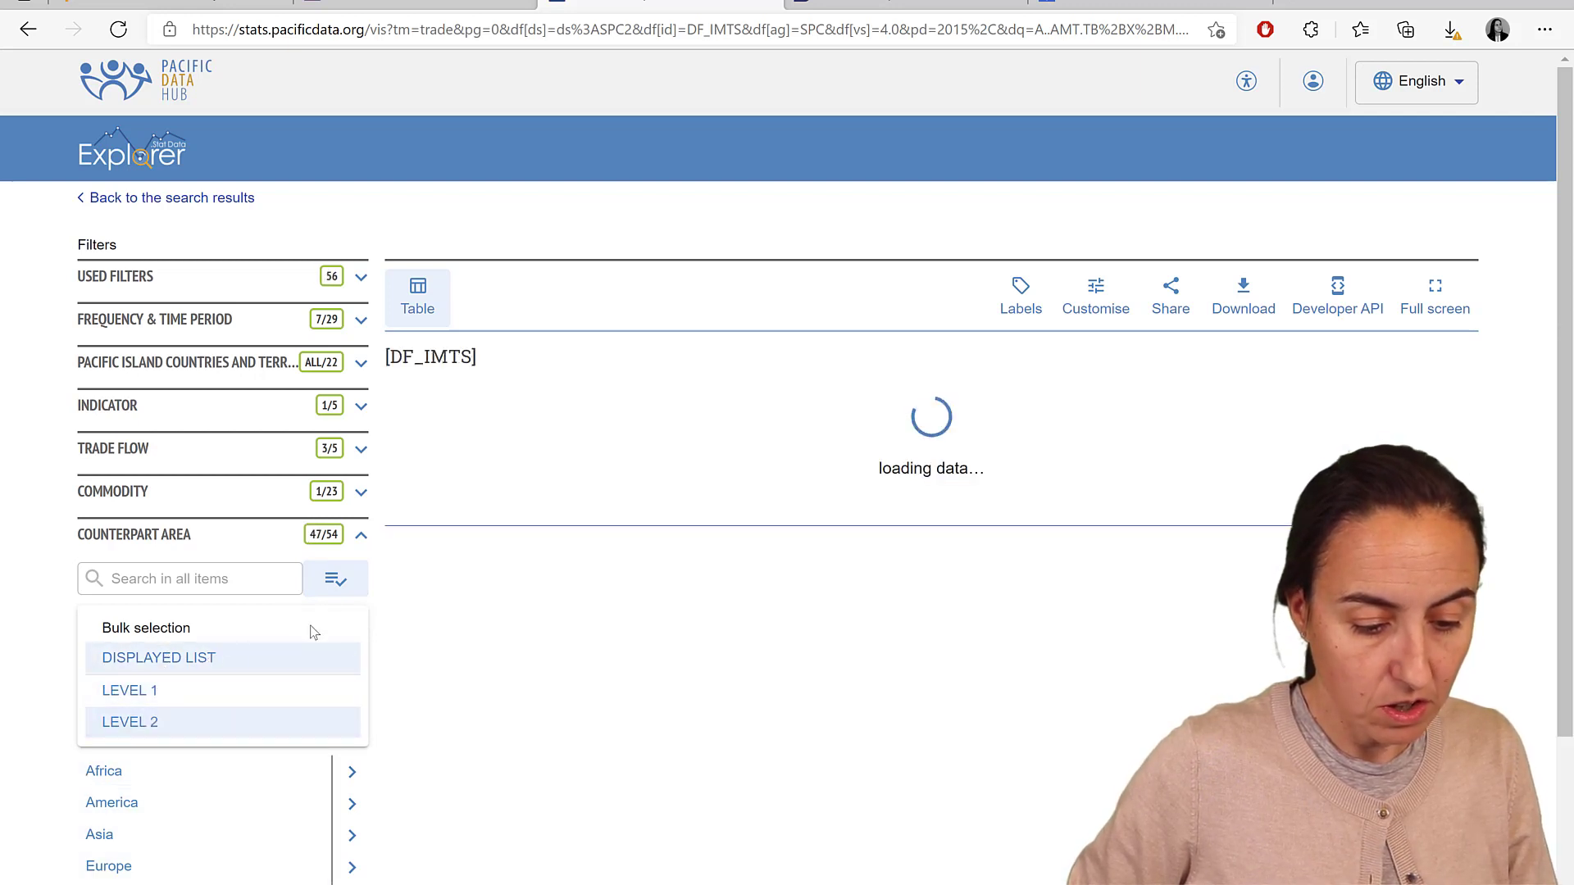
click(153, 693)
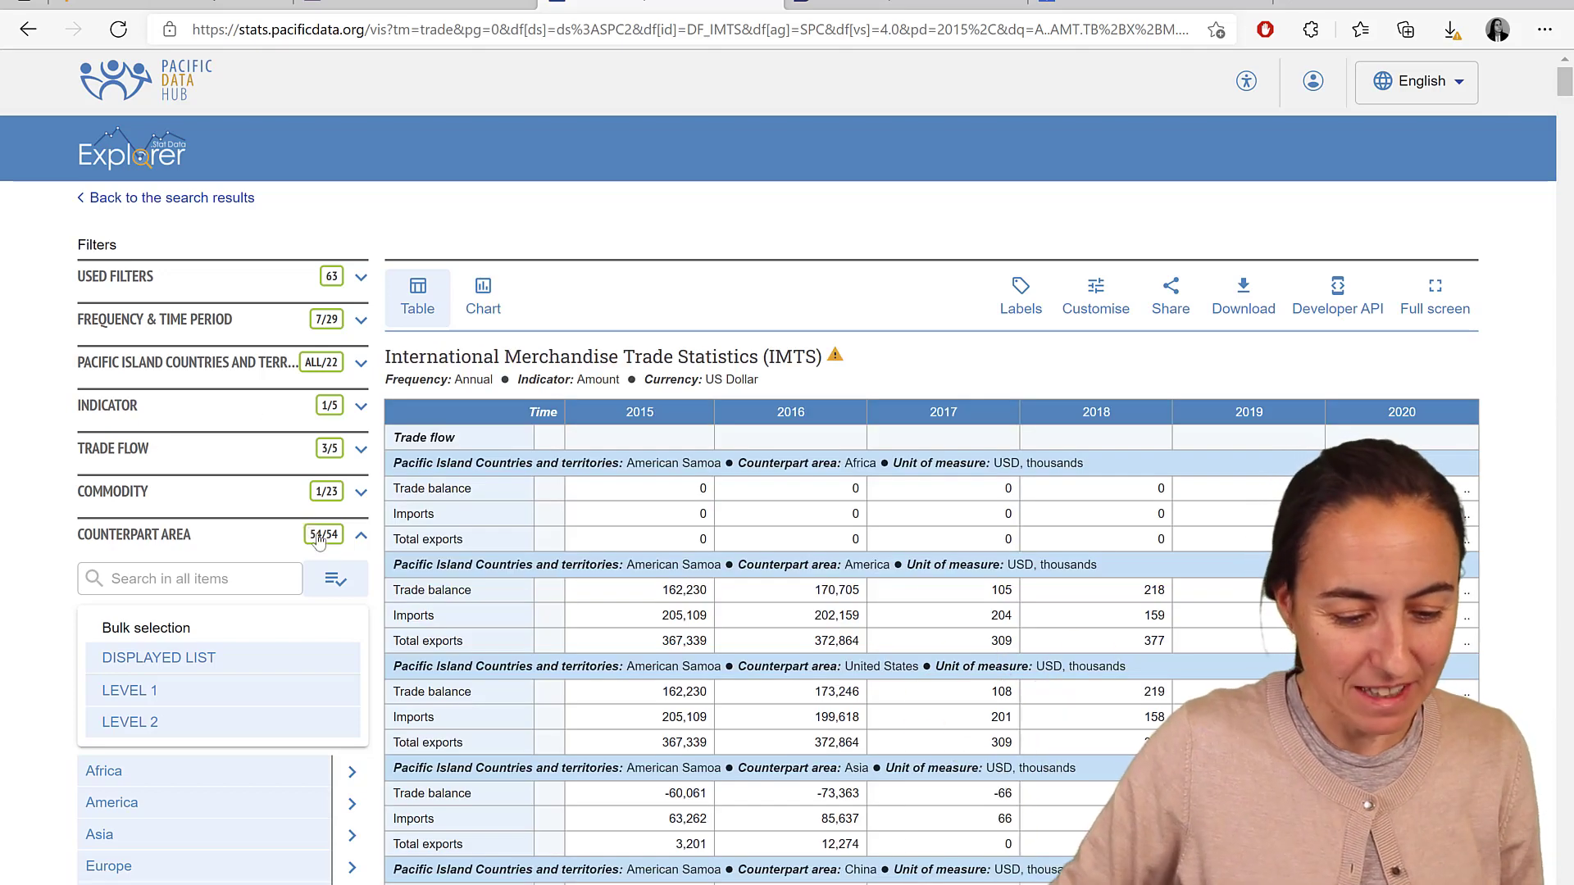
click(360, 540)
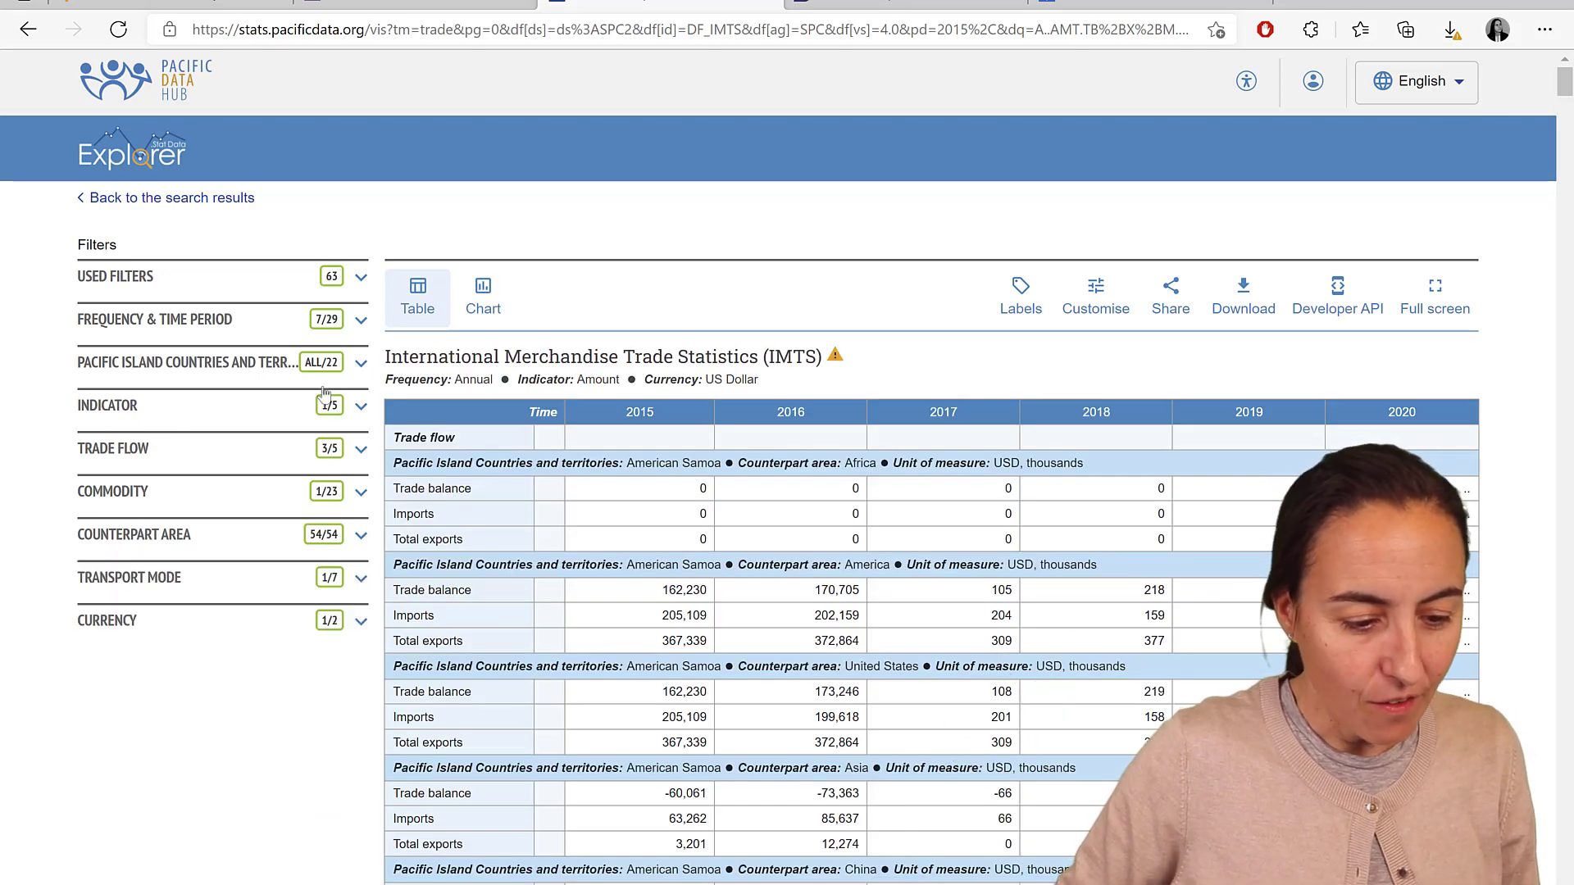
click(358, 364)
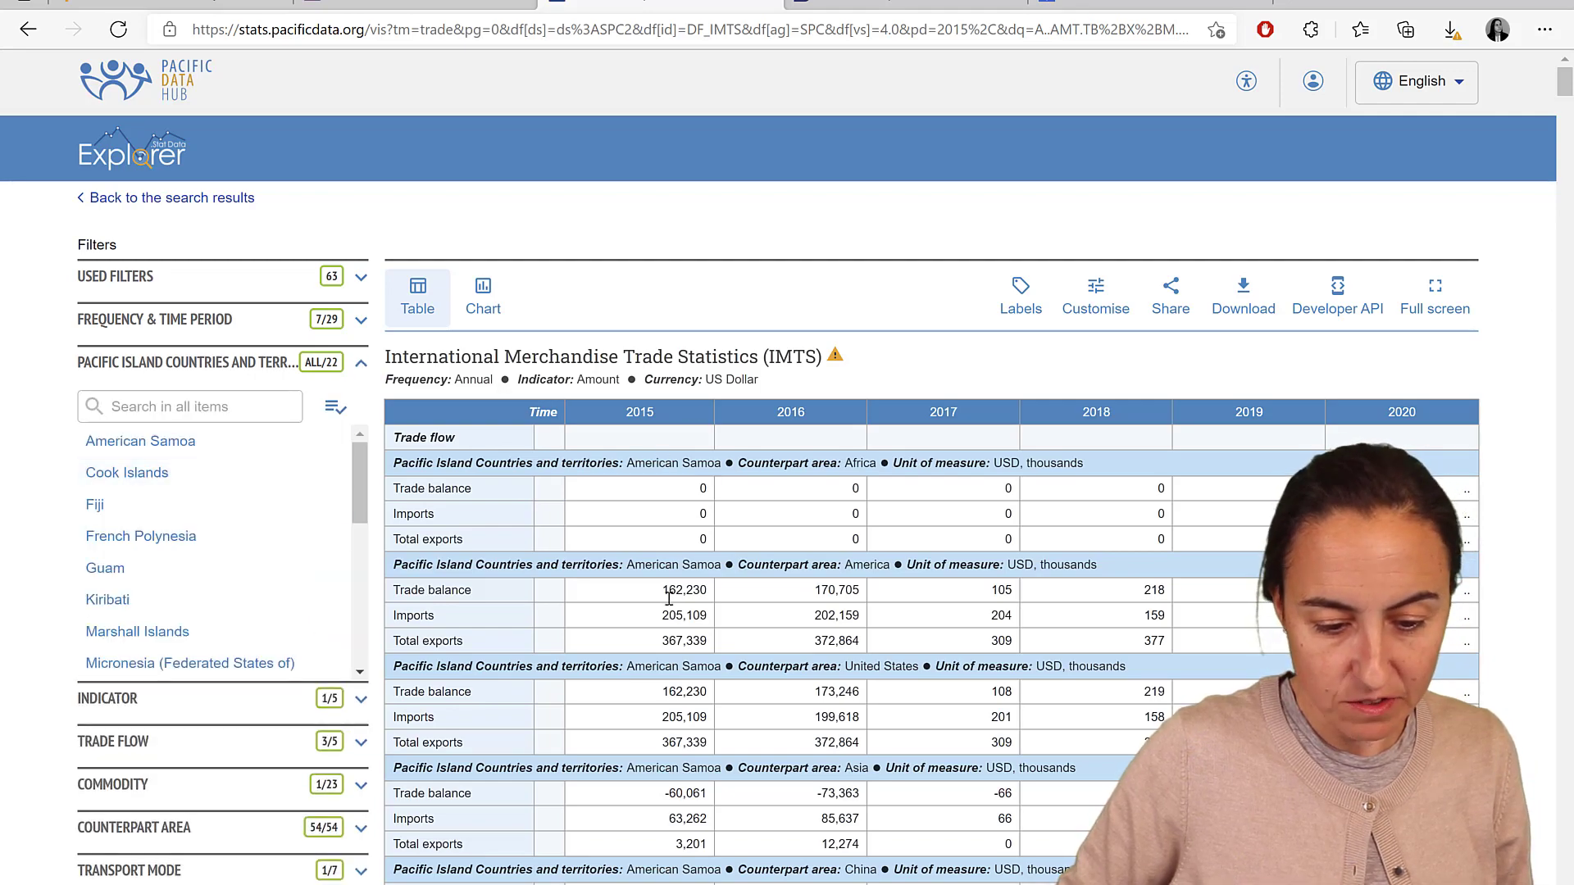
scroll(669, 623, down, 15)
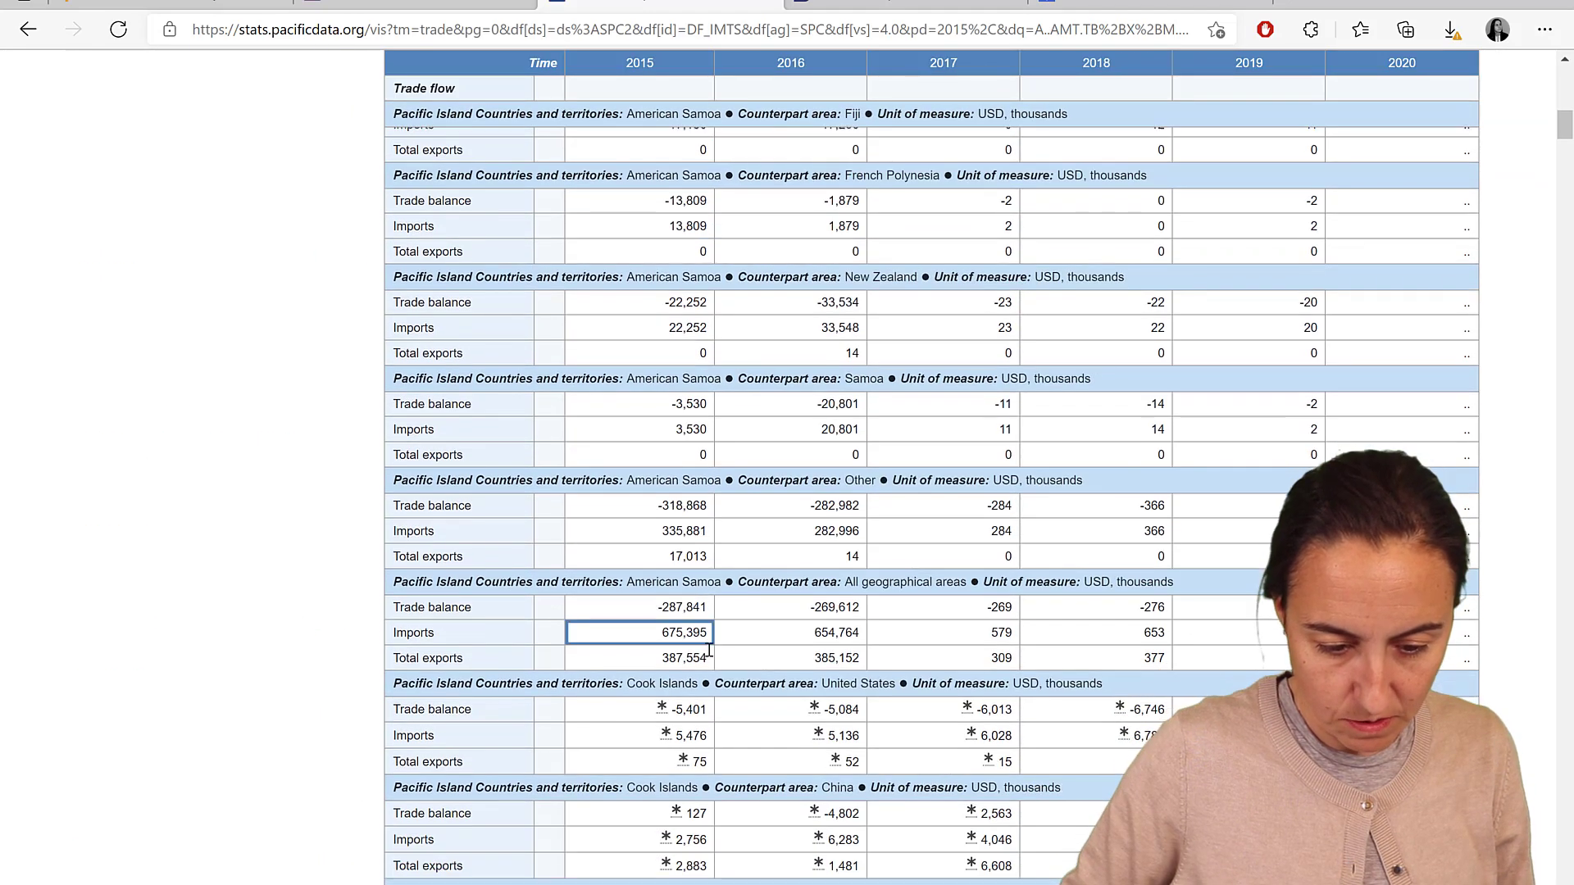
scroll(709, 650, down, 9)
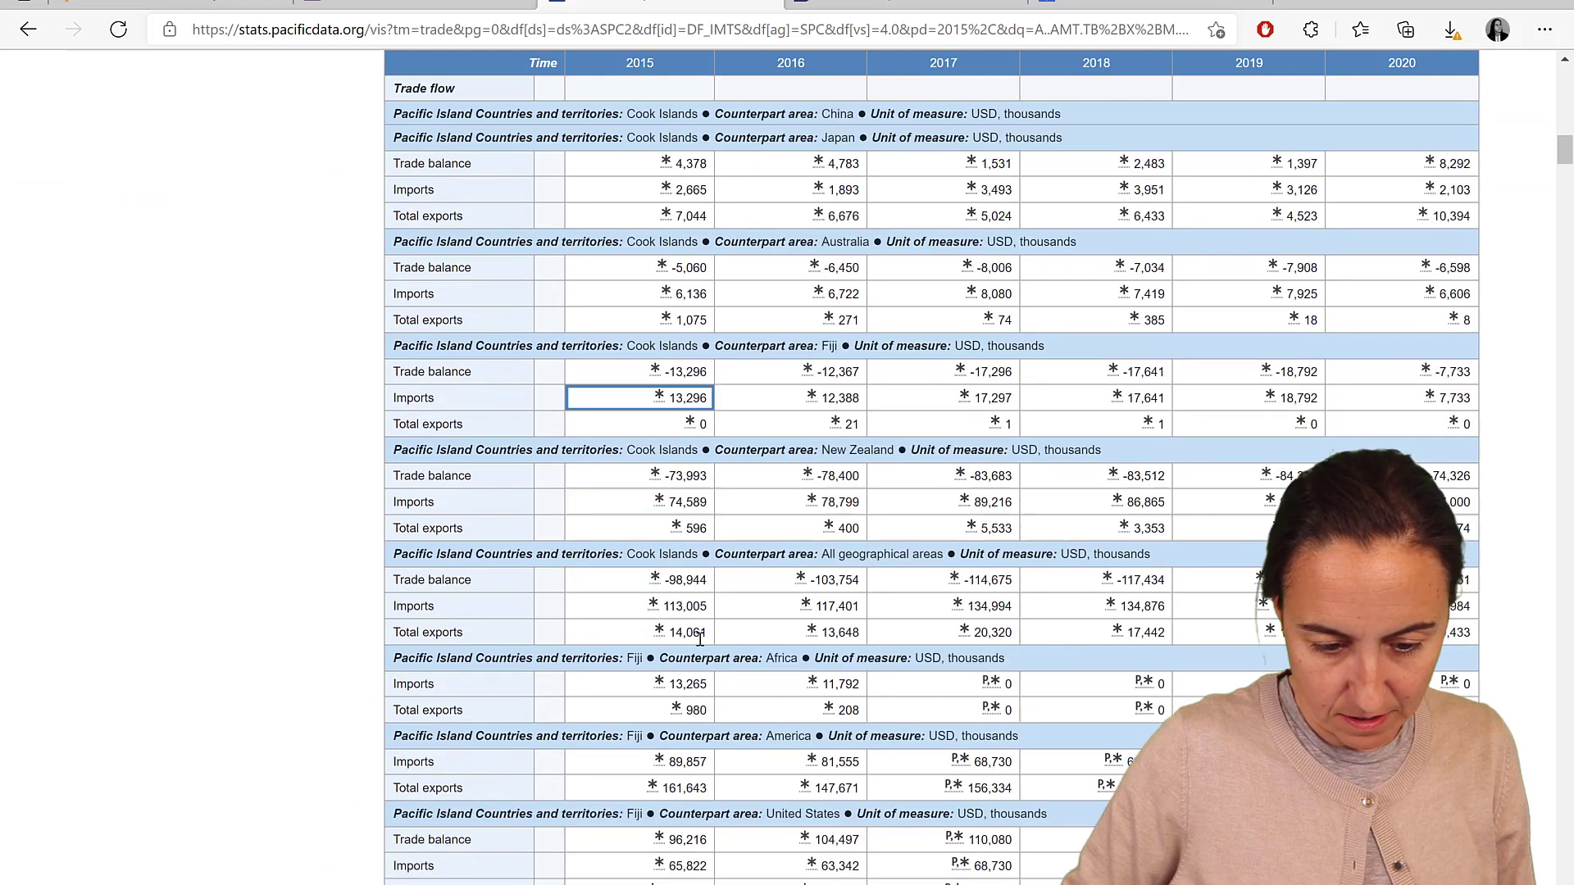
scroll(699, 639, down, 6)
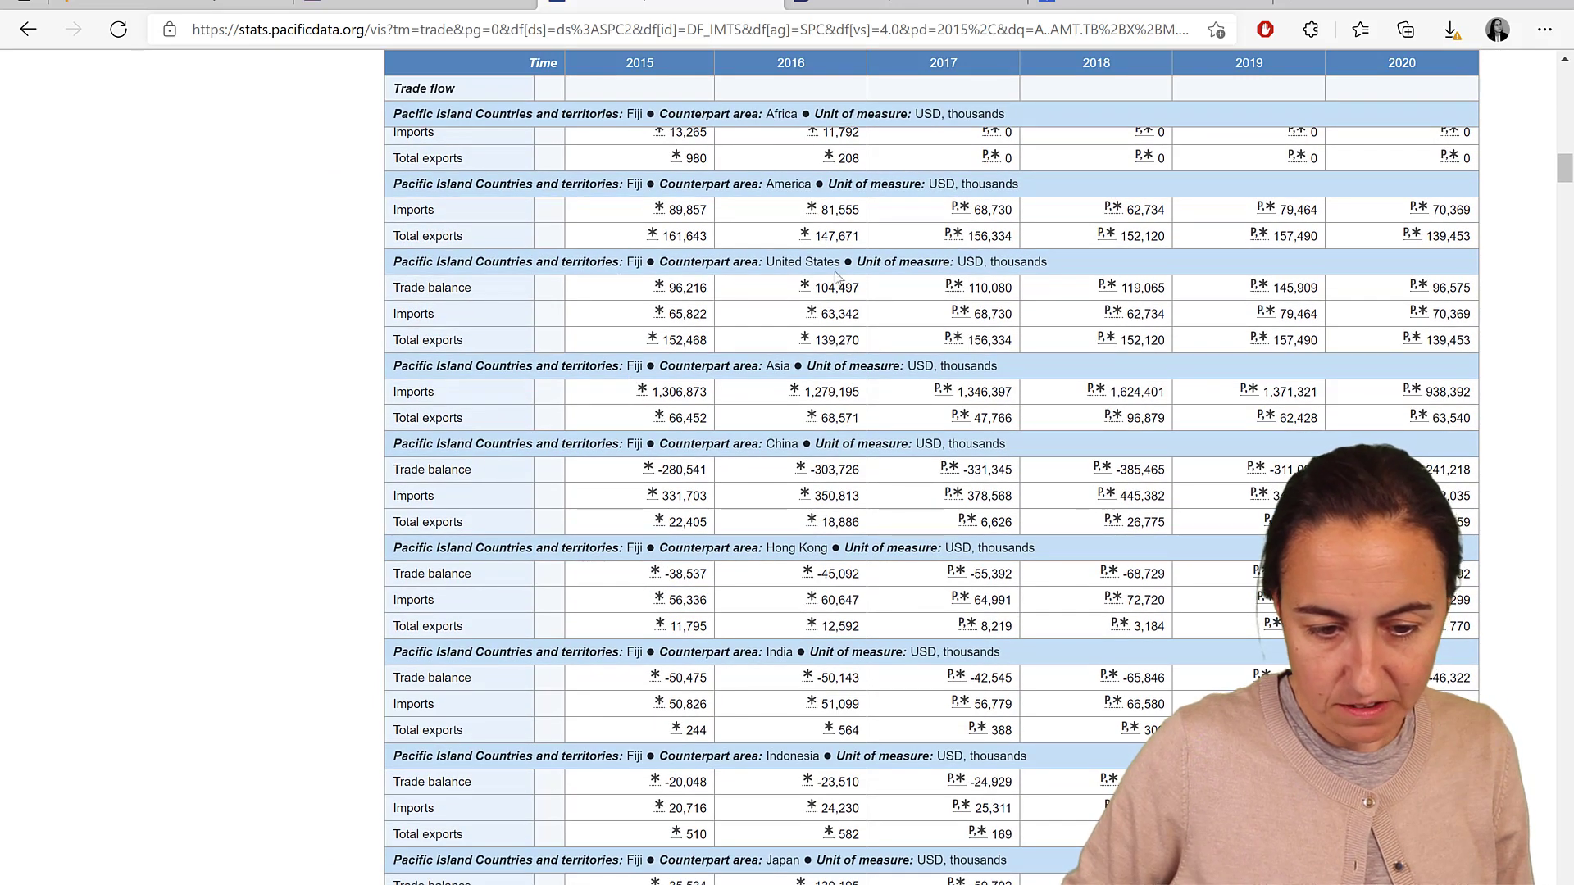
click(774, 237)
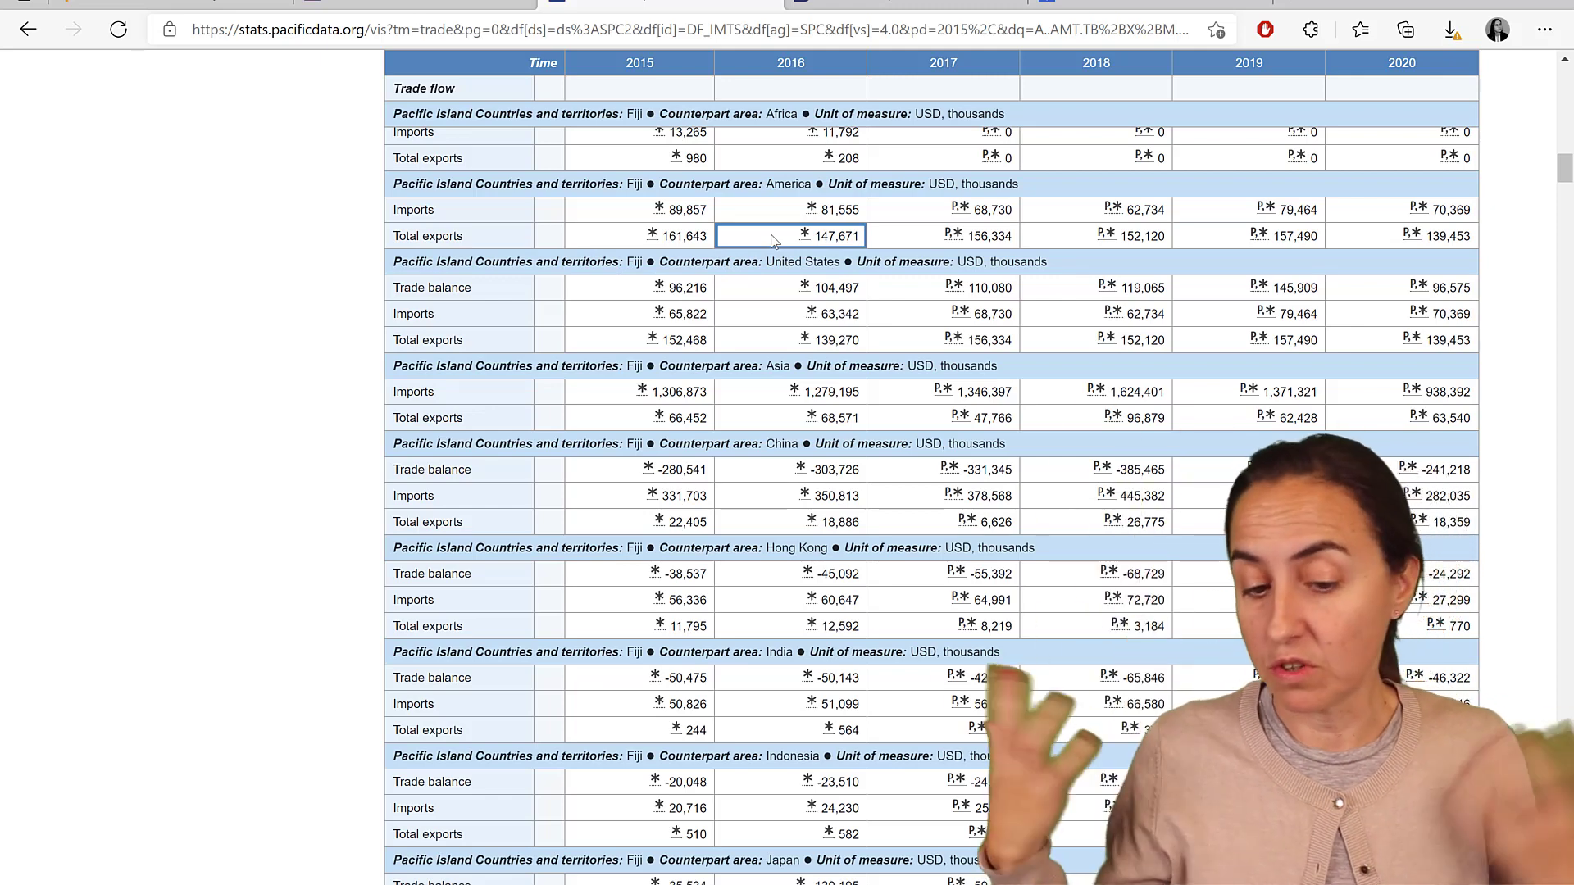
click(805, 314)
scroll(804, 339, up, 20)
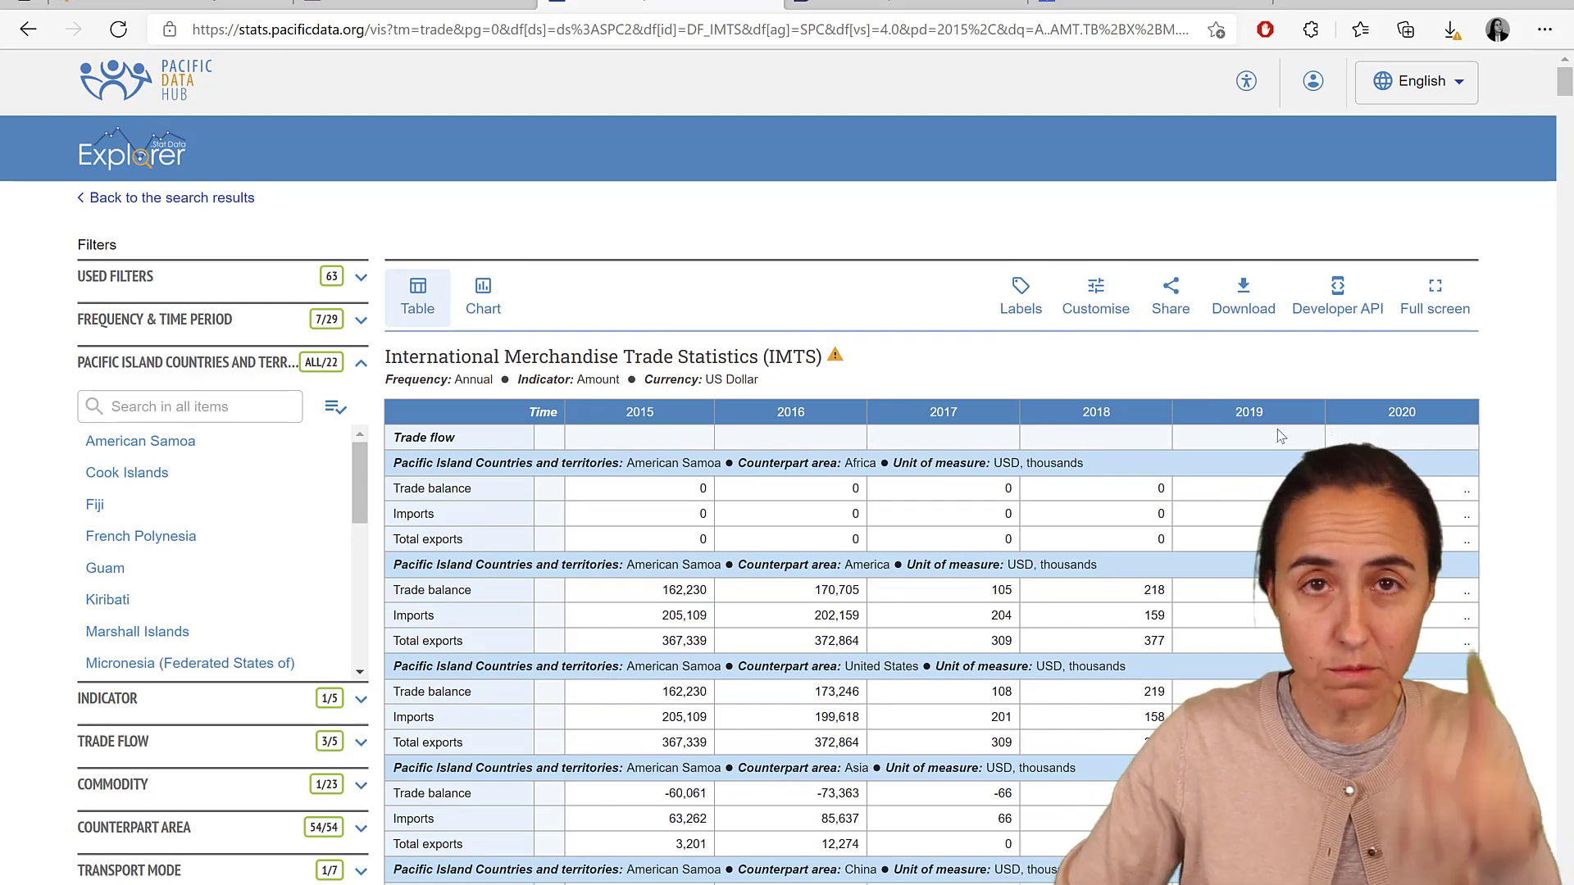
Copy the IMTS data query URL from the Developer API panel and go to Power BI Desktop.
click(1349, 310)
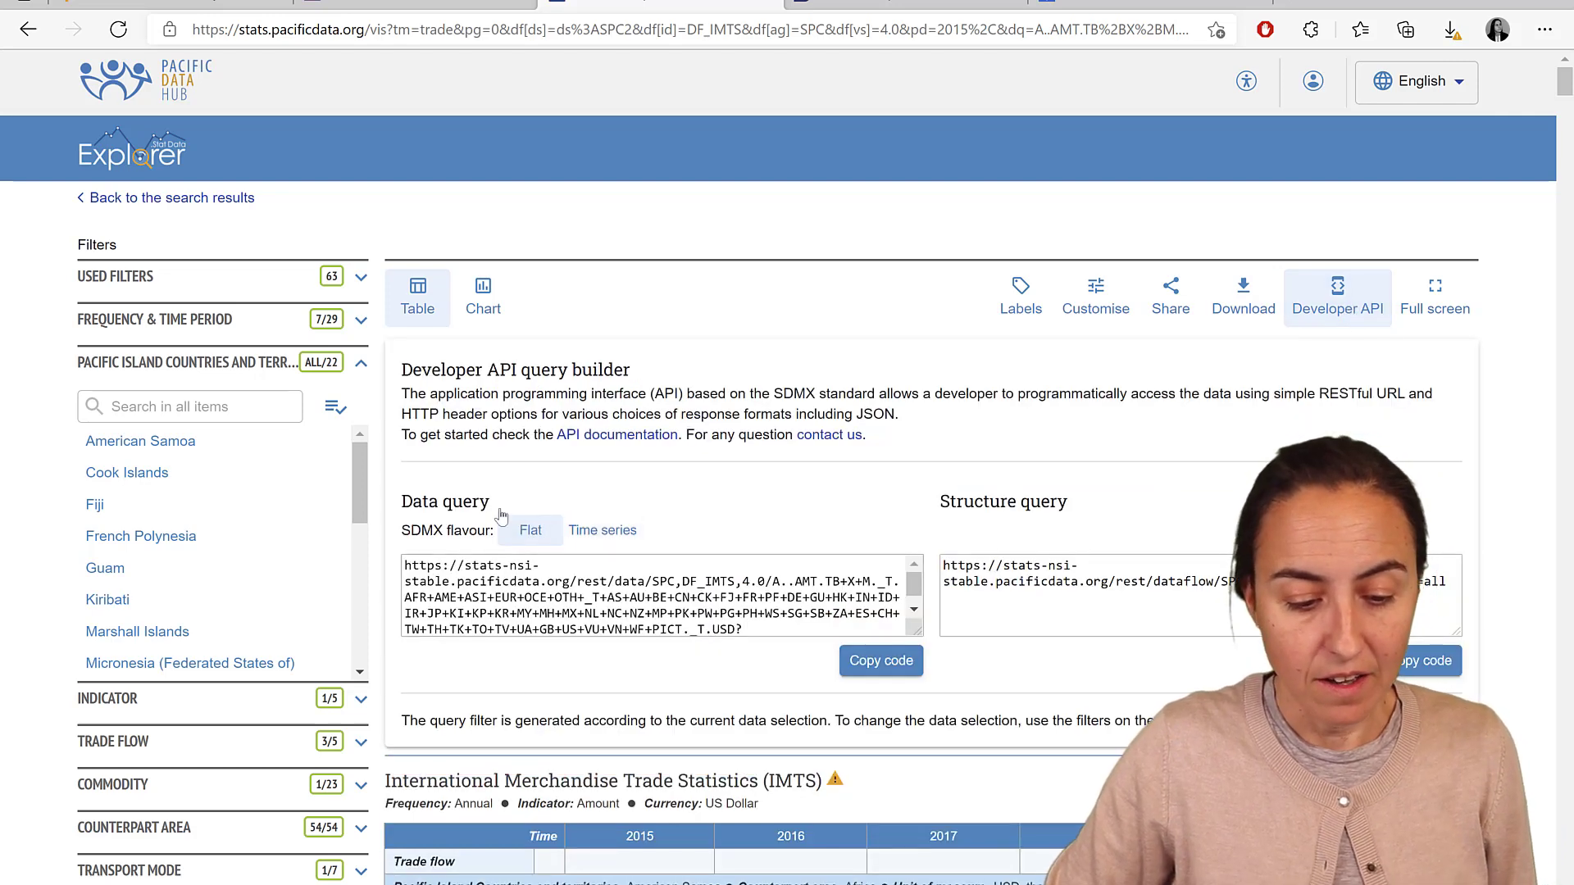
click(882, 660)
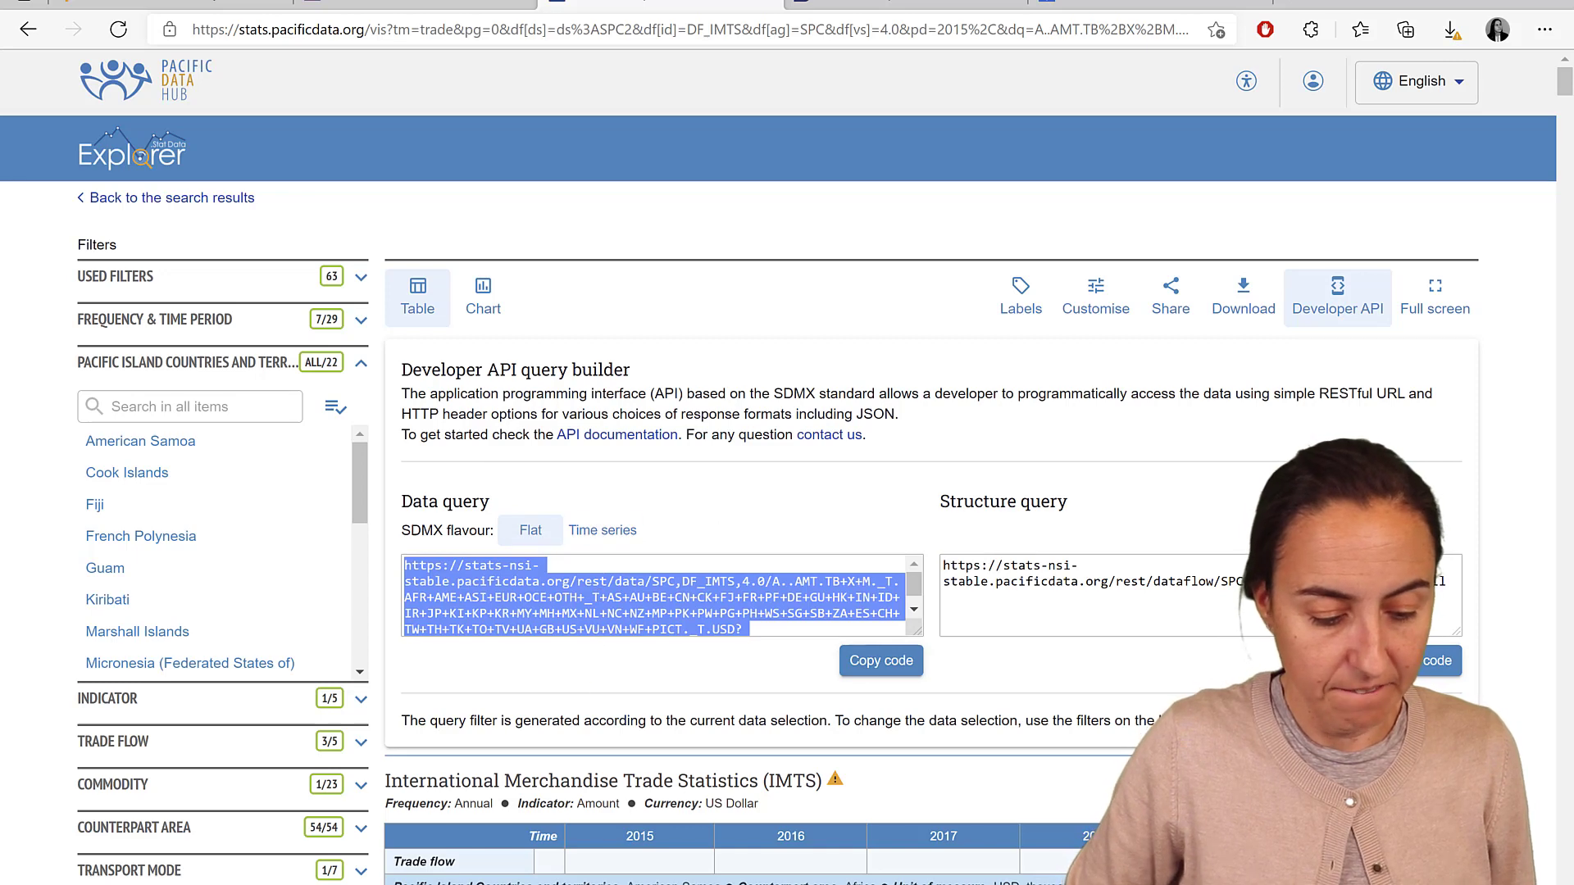
key(alt+Tab)
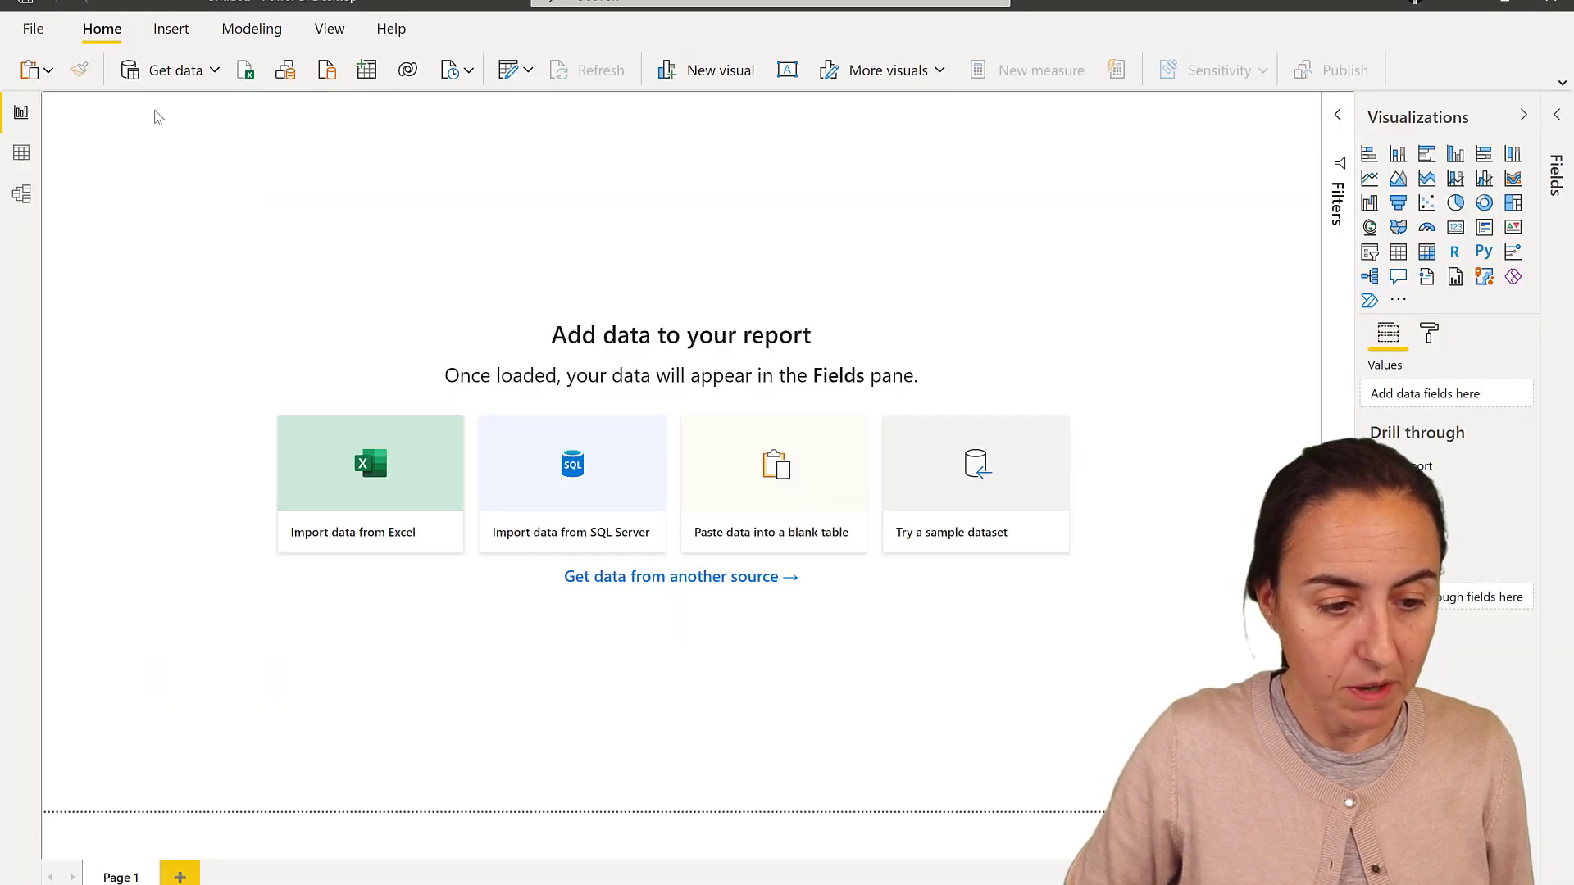
Choose the SIS-CC SDMX (Beta) connector from the Get data sources.
click(216, 71)
click(159, 537)
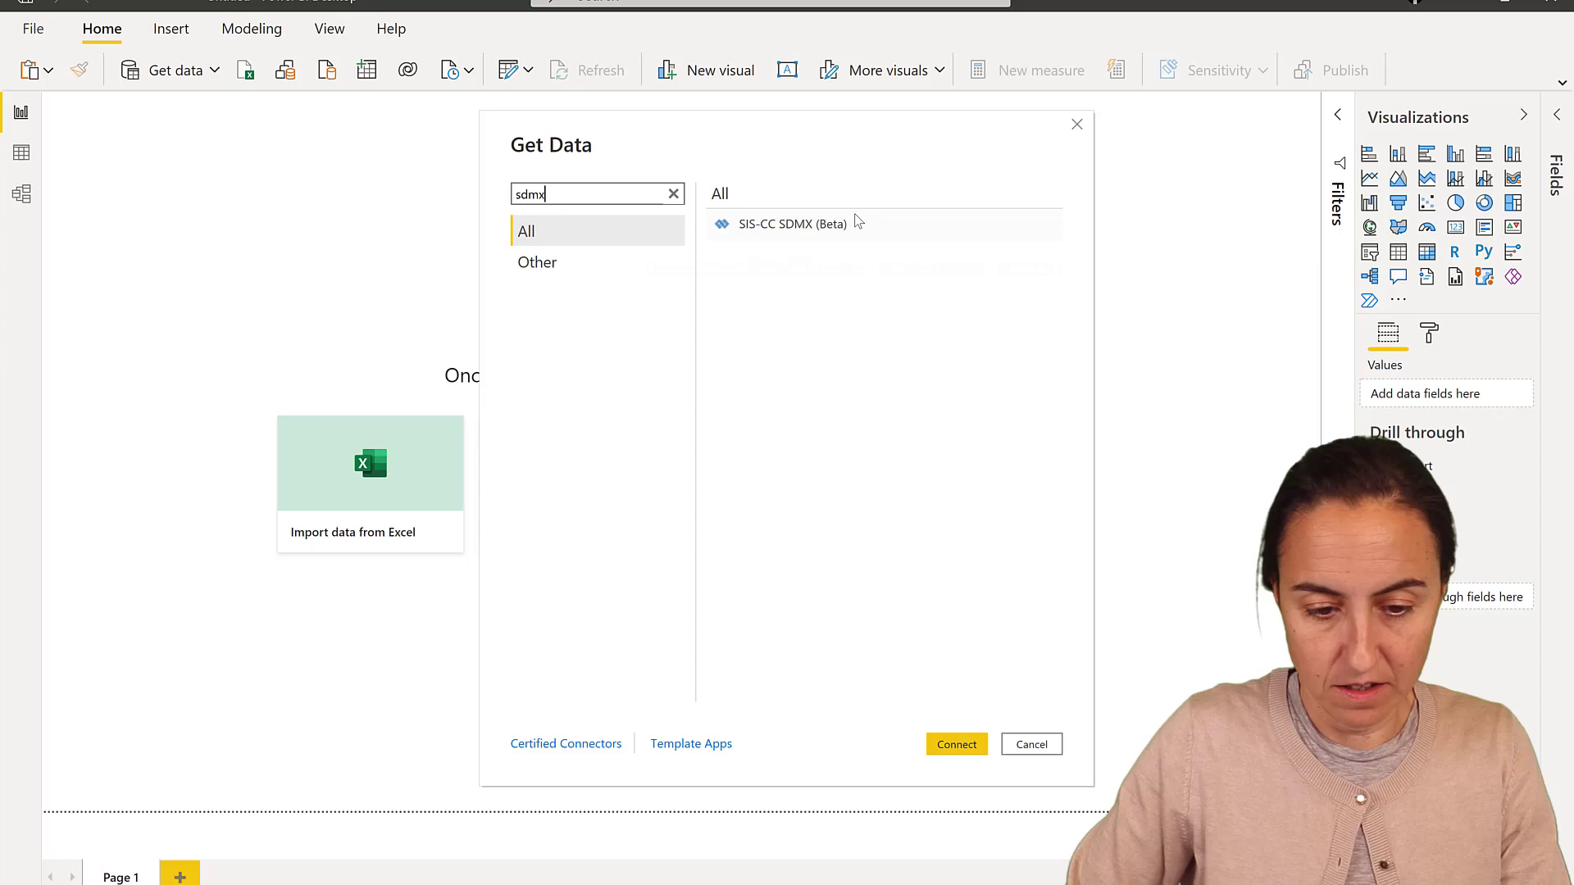
click(857, 223)
click(972, 747)
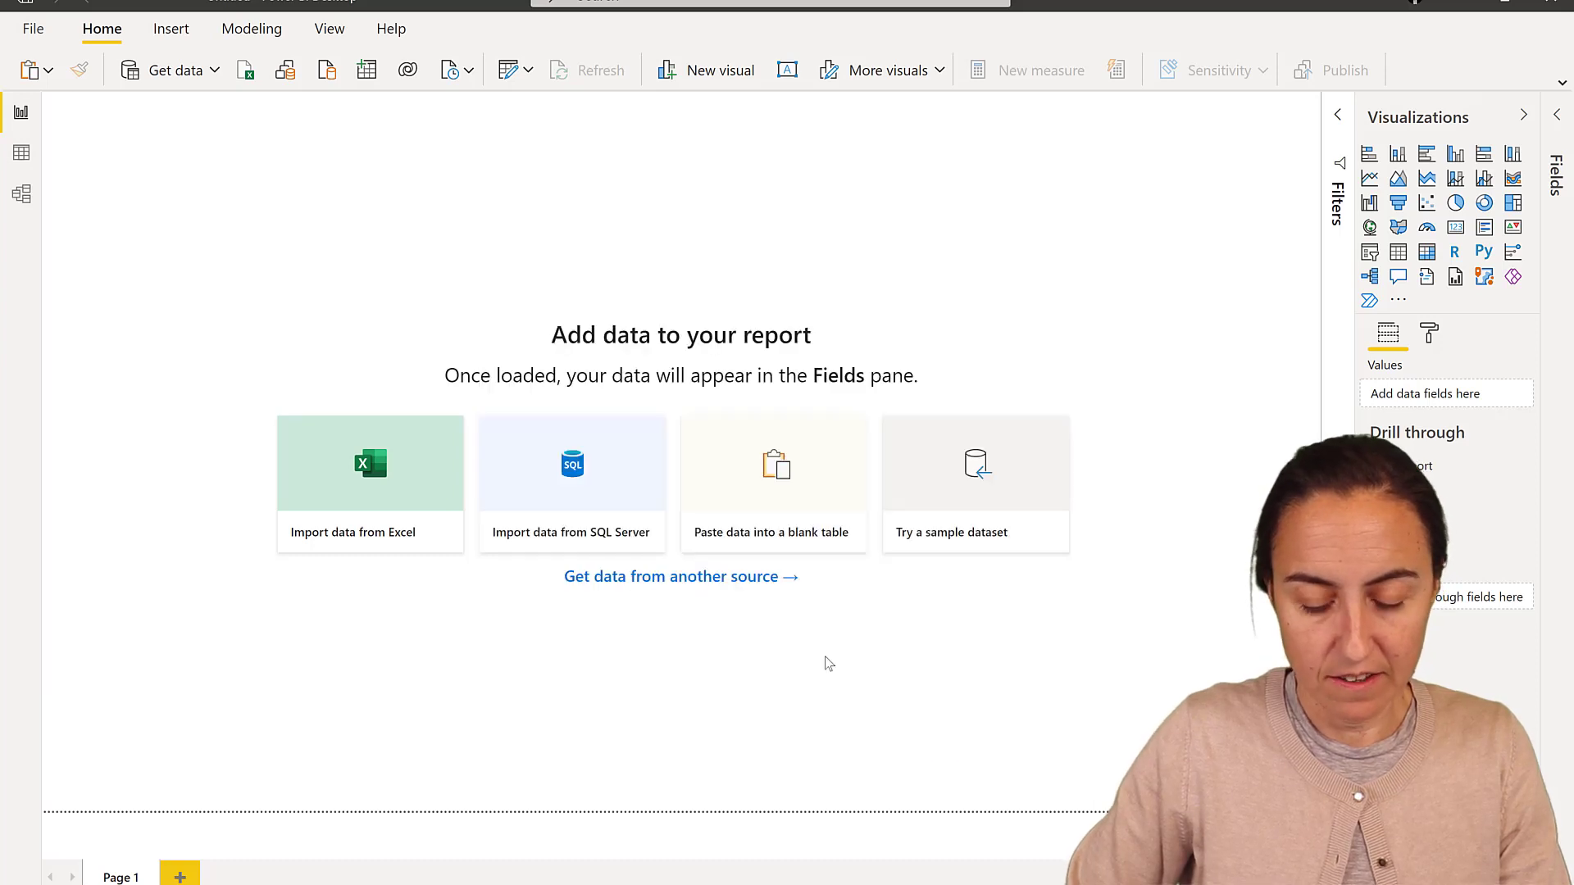
Paste the IMTS query URL, set Display format to Show codes and labels, and confirm.
key(ctrl+v)
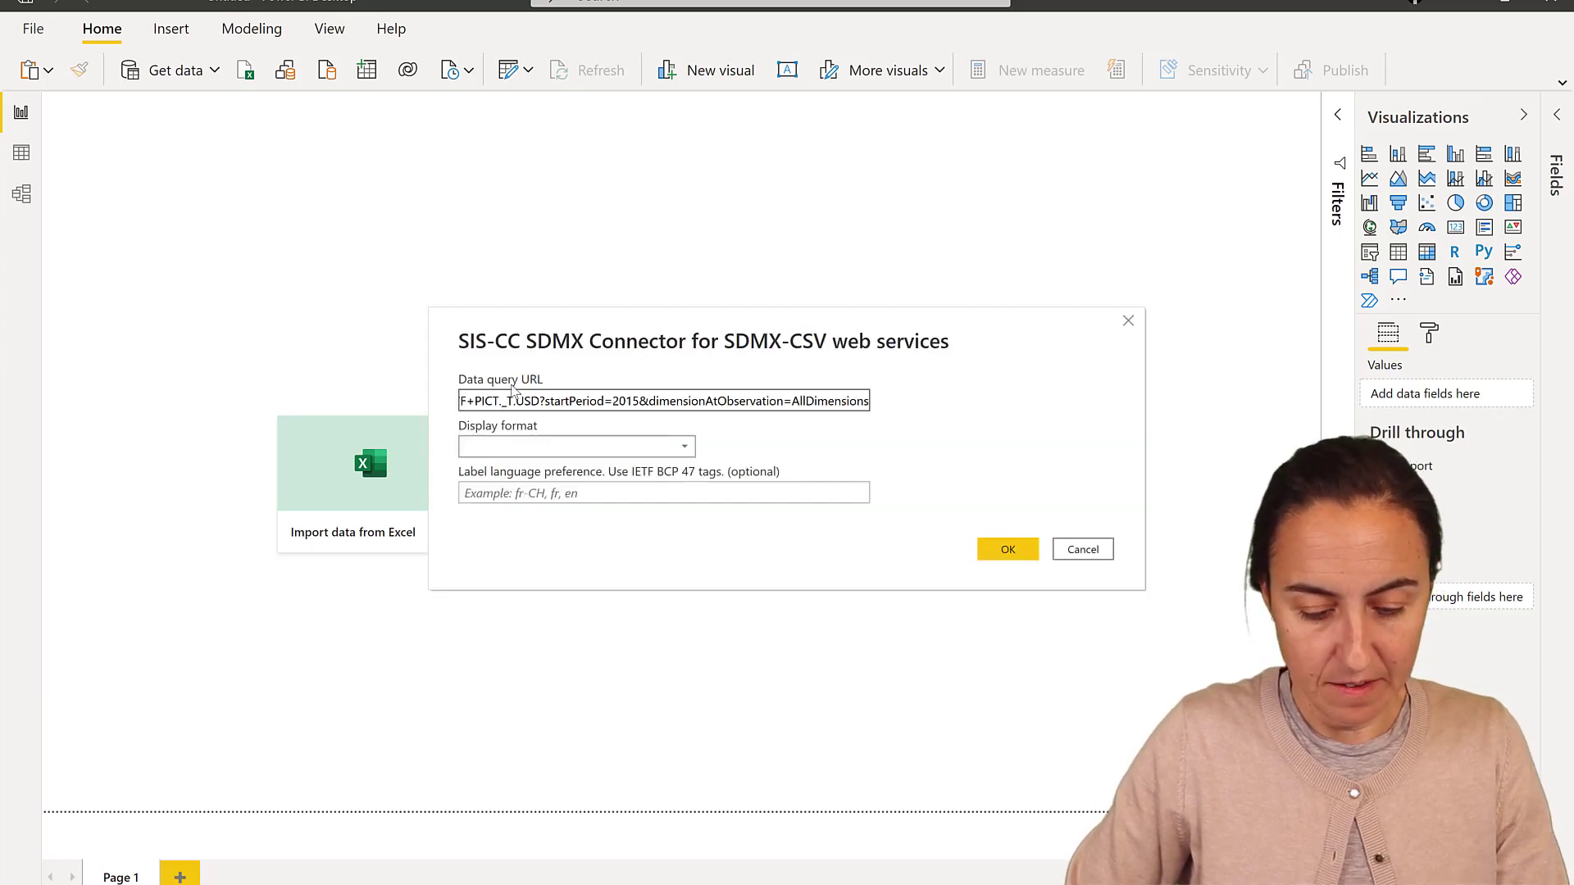
click(629, 450)
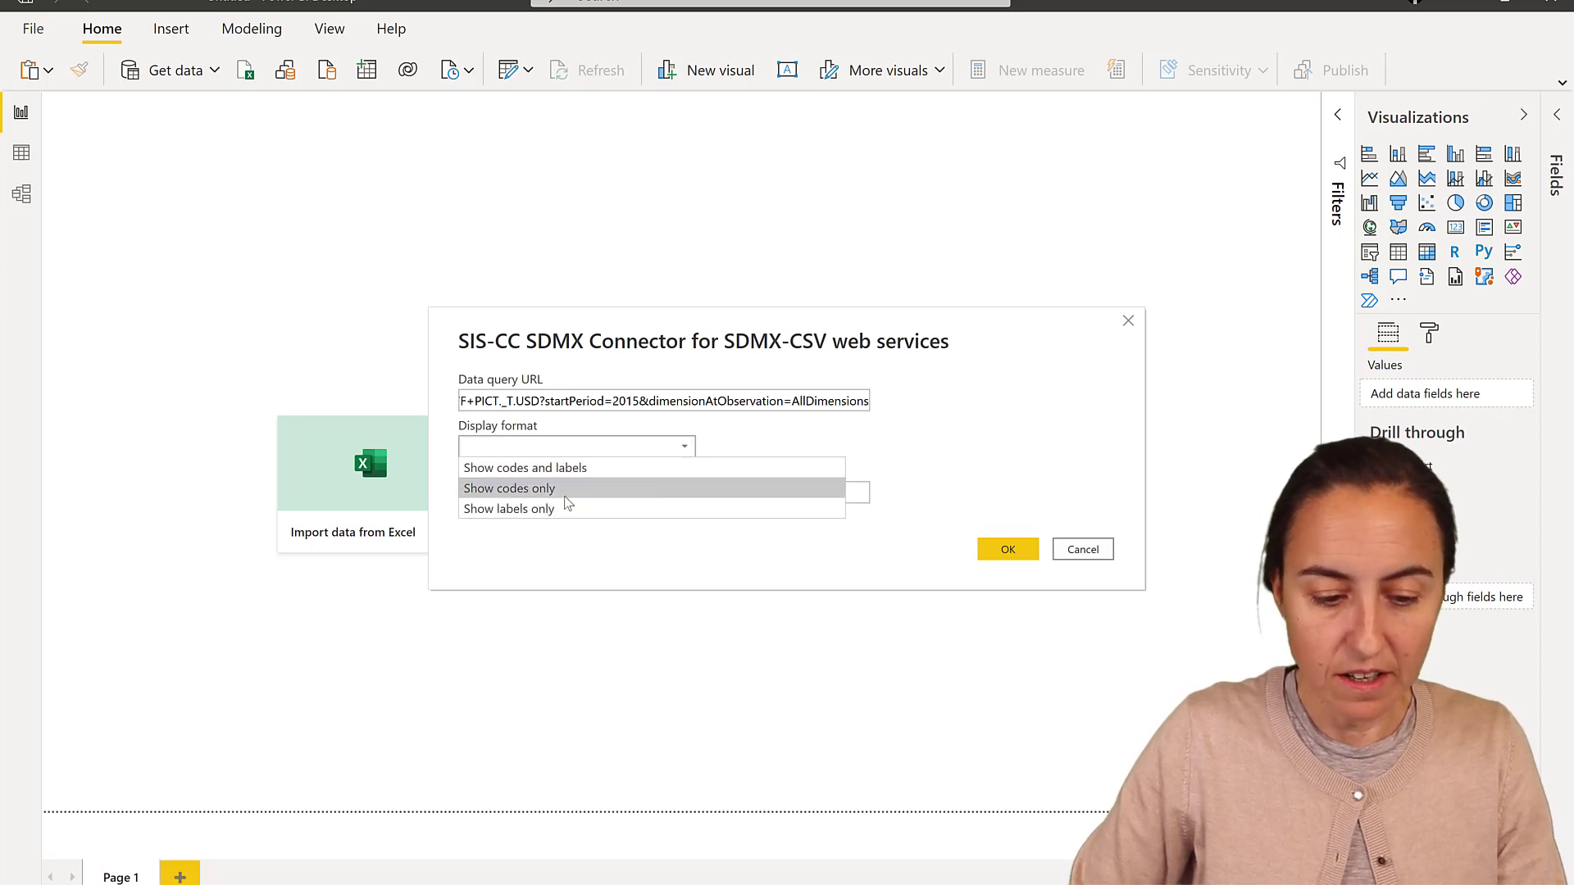
click(571, 470)
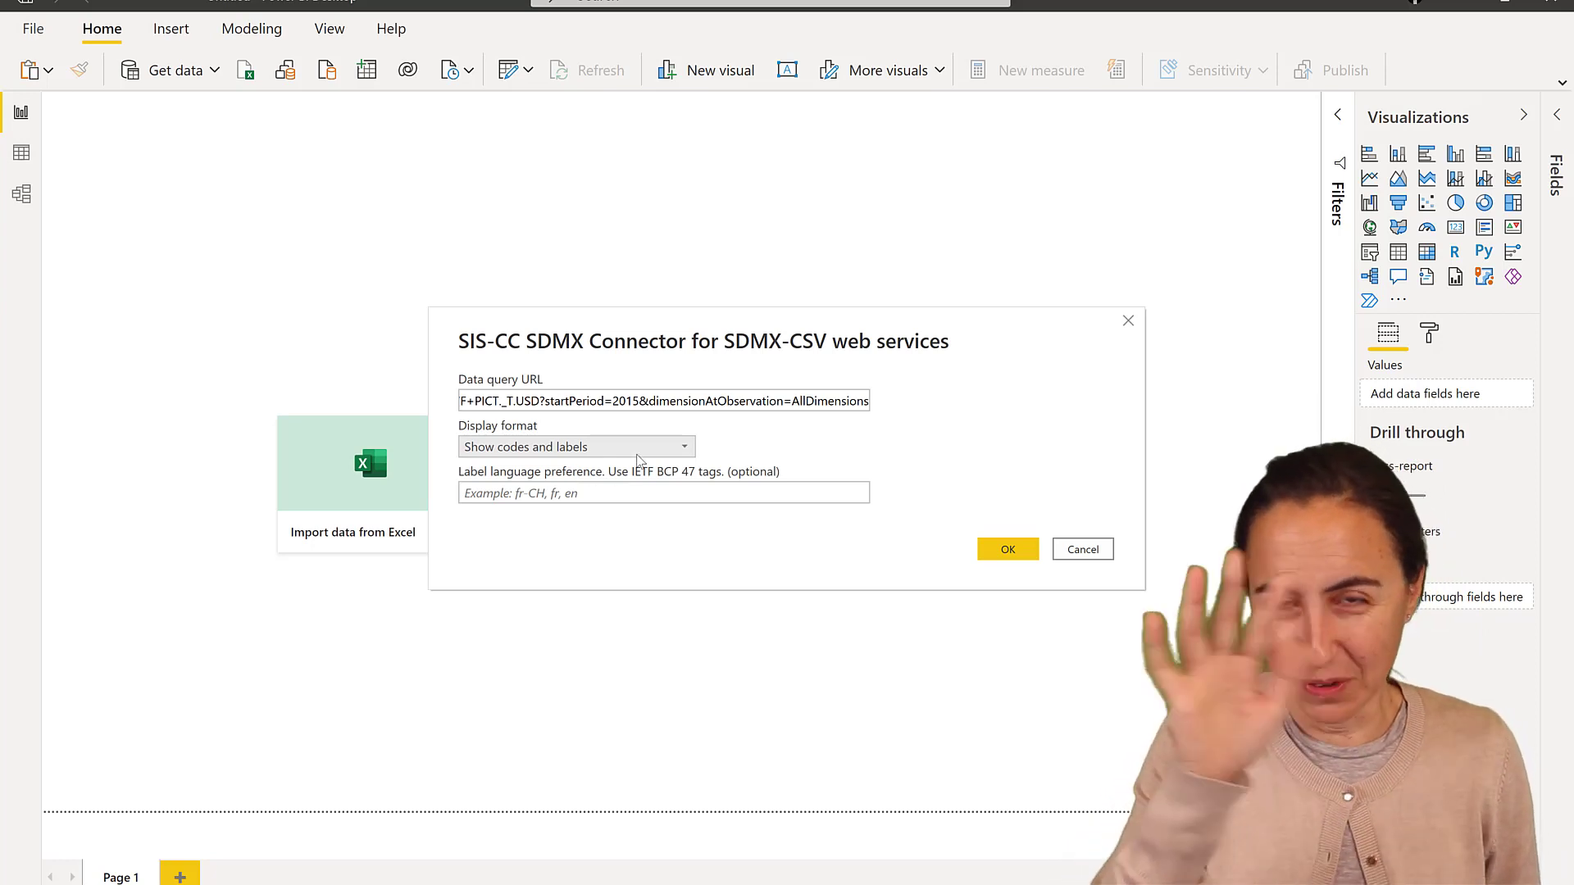
click(482, 493)
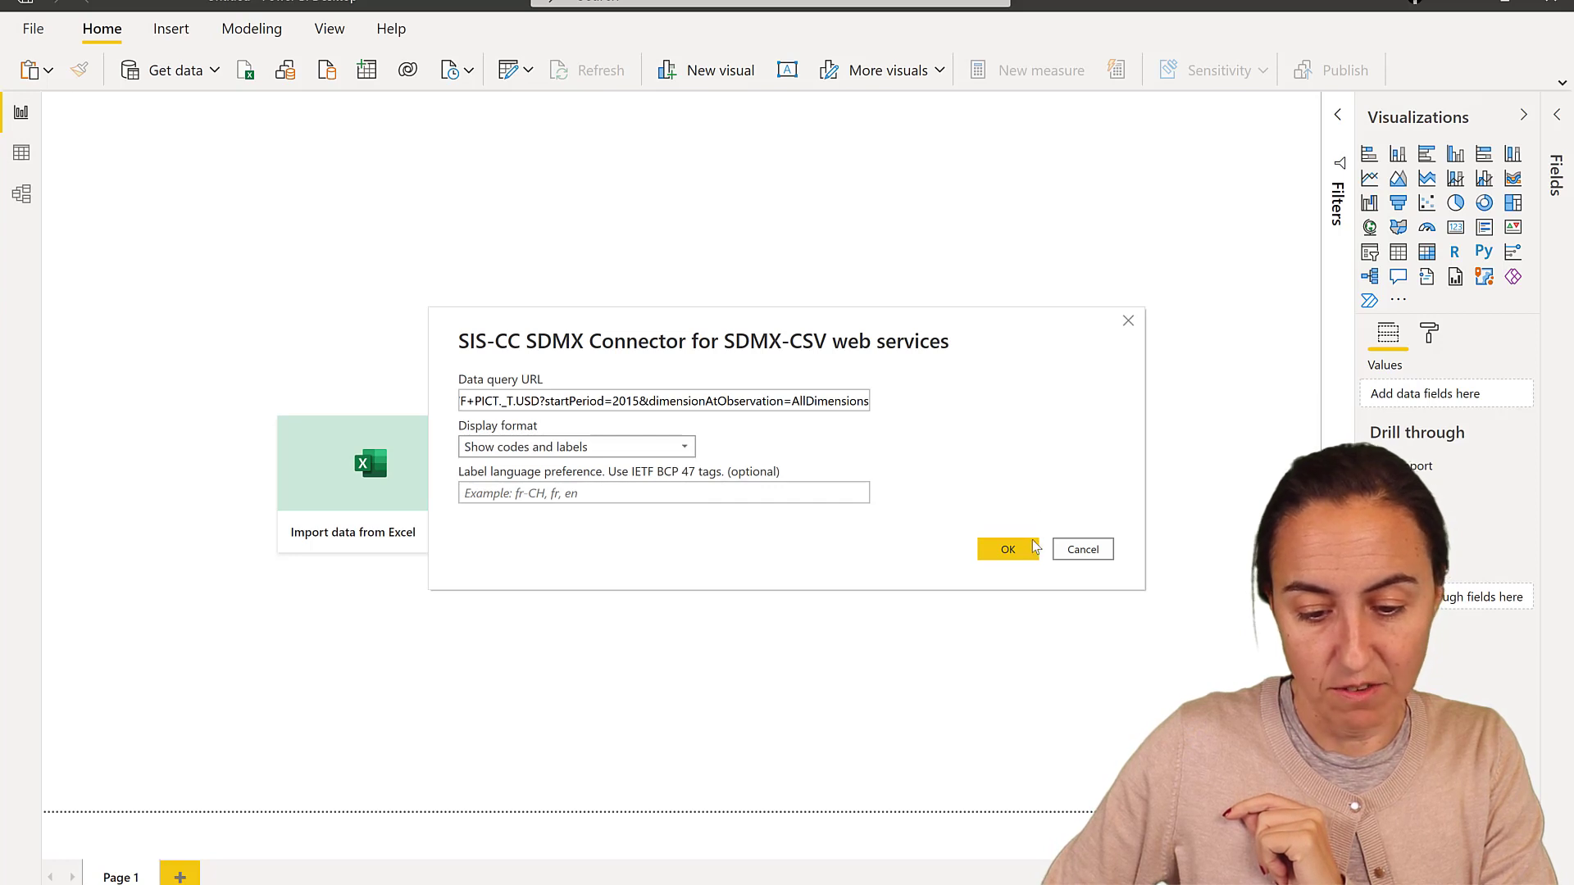
click(1000, 547)
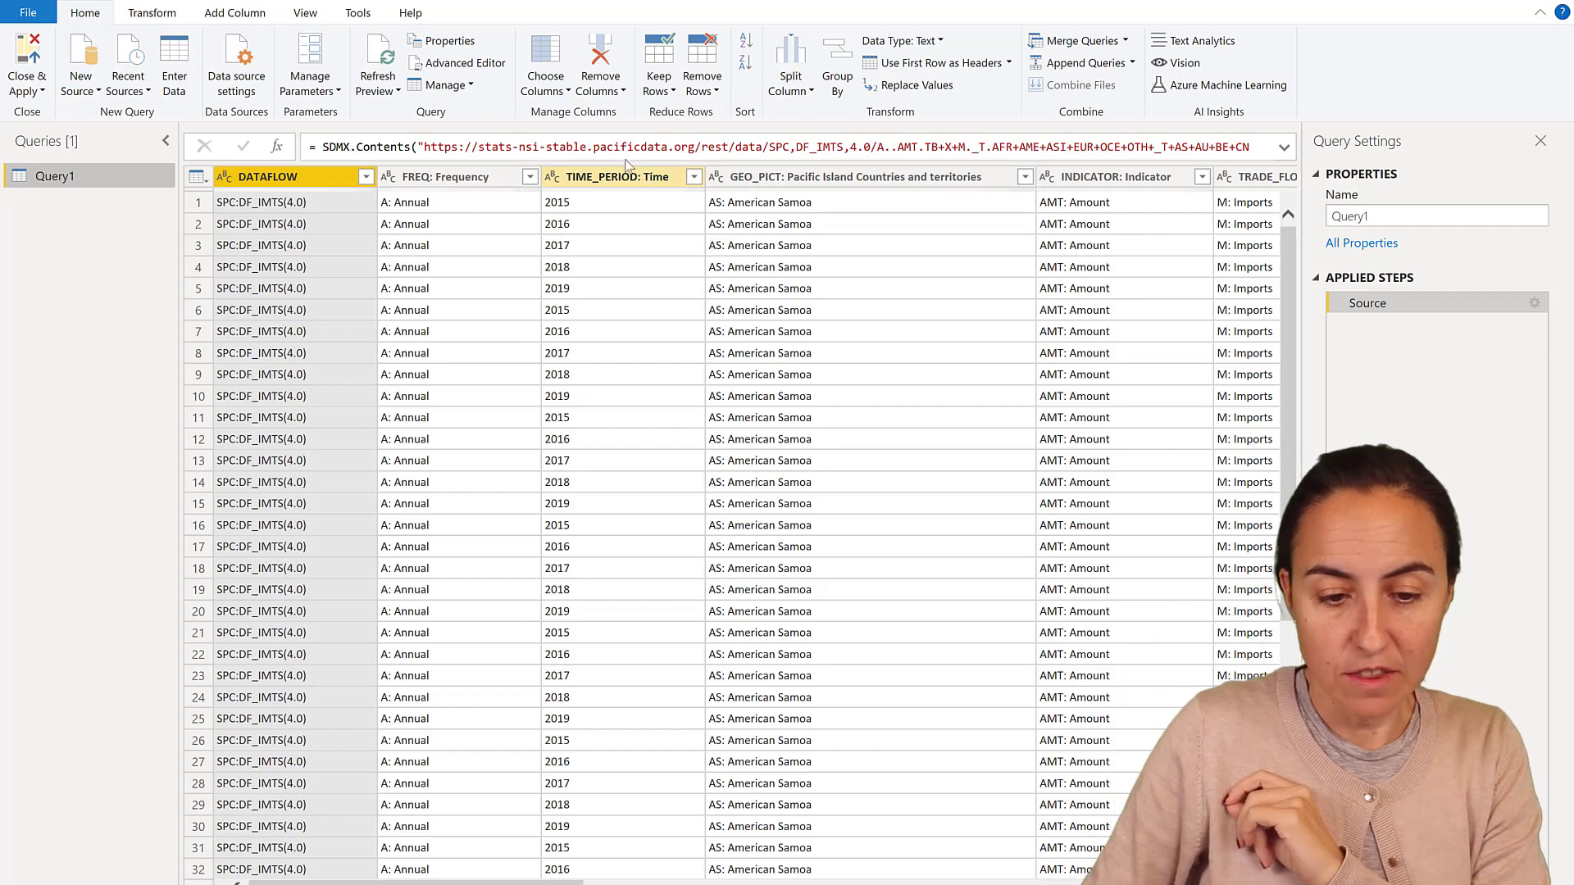
Expand the formula bar to read Query1's SDMX.Contents call with the IMTS URL and startPeriod=2015.
click(1284, 148)
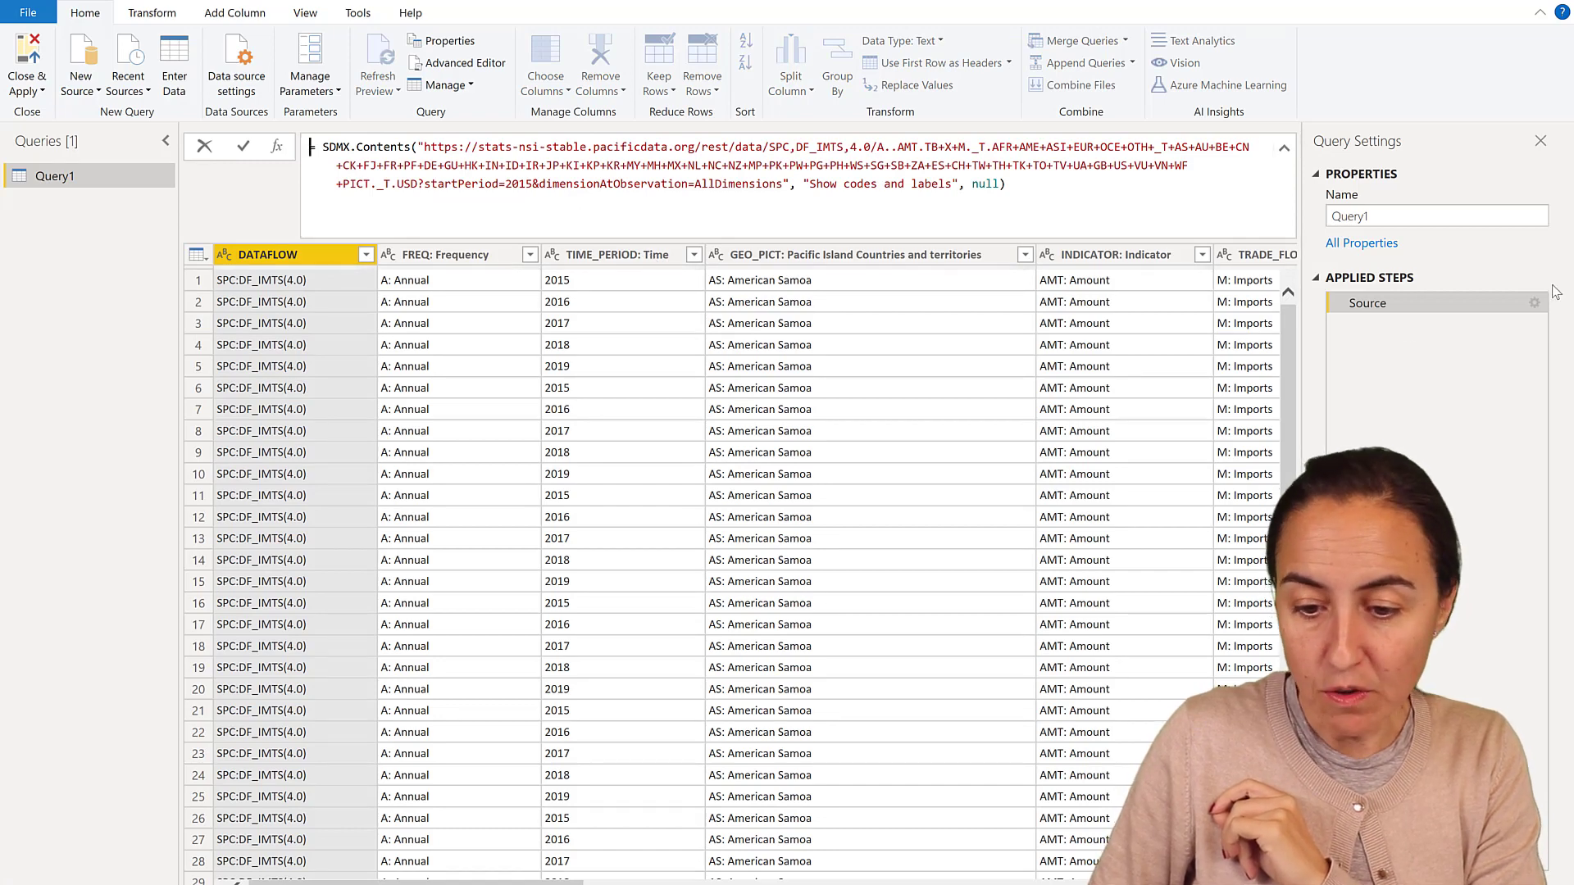
click(1536, 306)
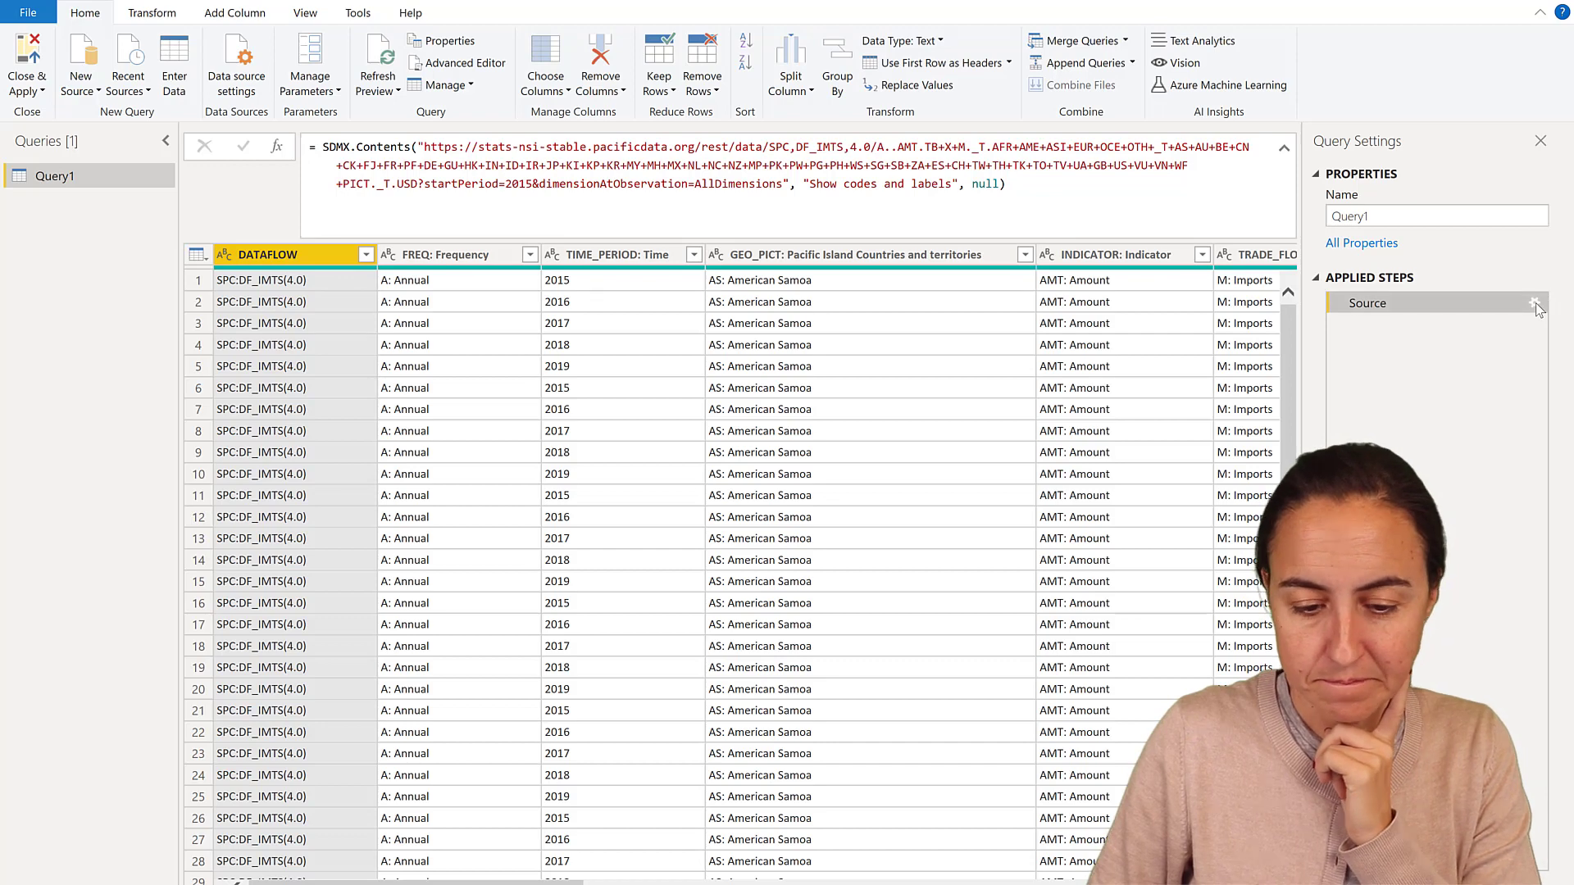
Switch the Source step's display format to Show labels only and review the relabelled columns.
click(1534, 305)
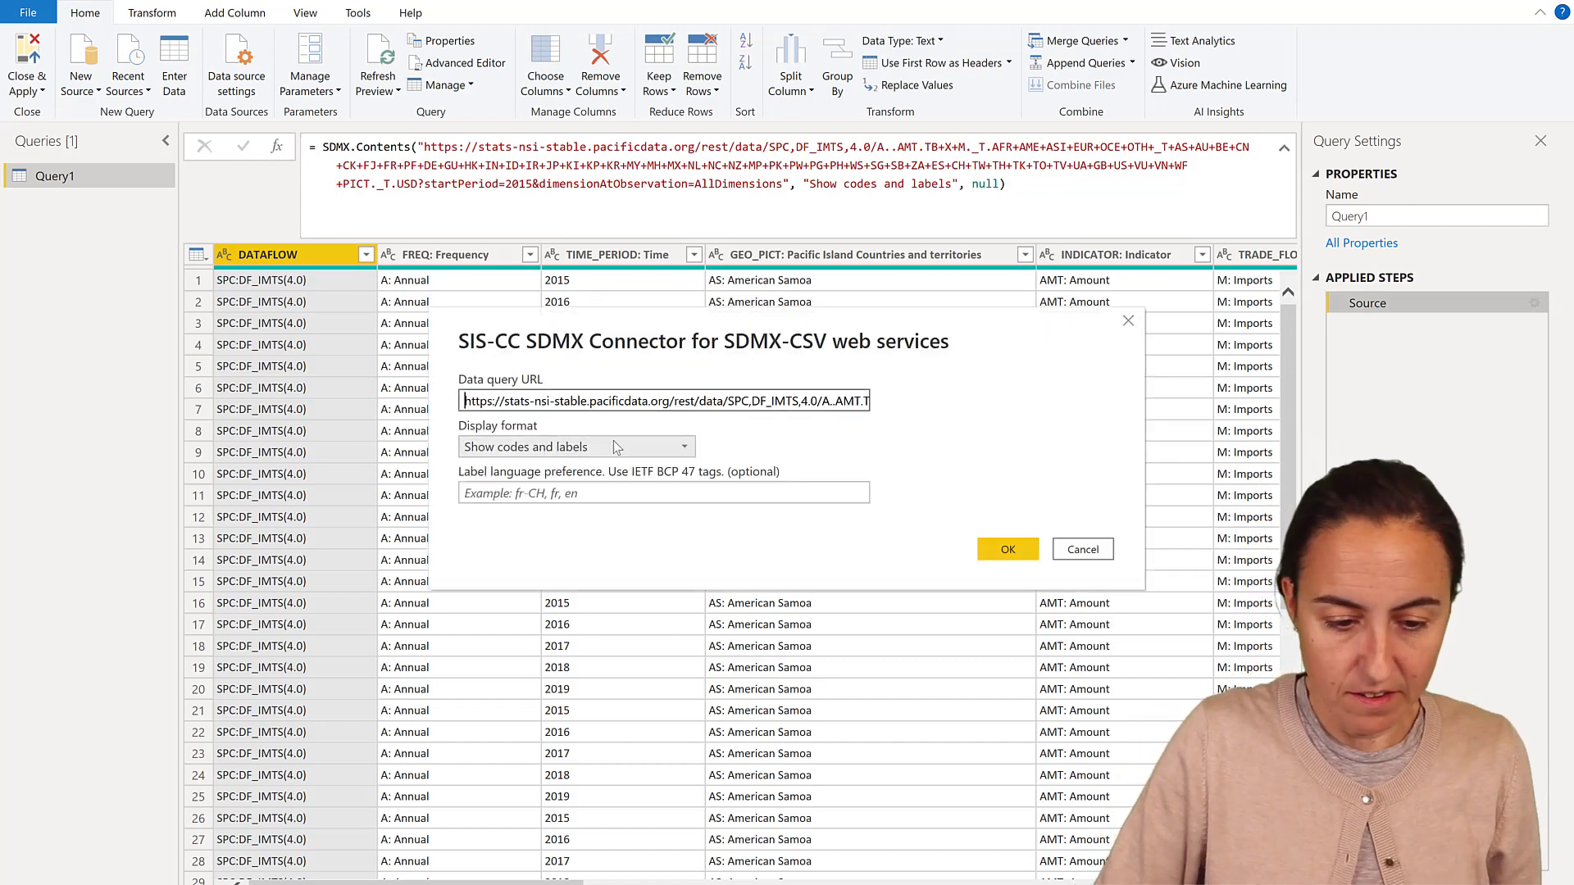
click(684, 448)
click(755, 510)
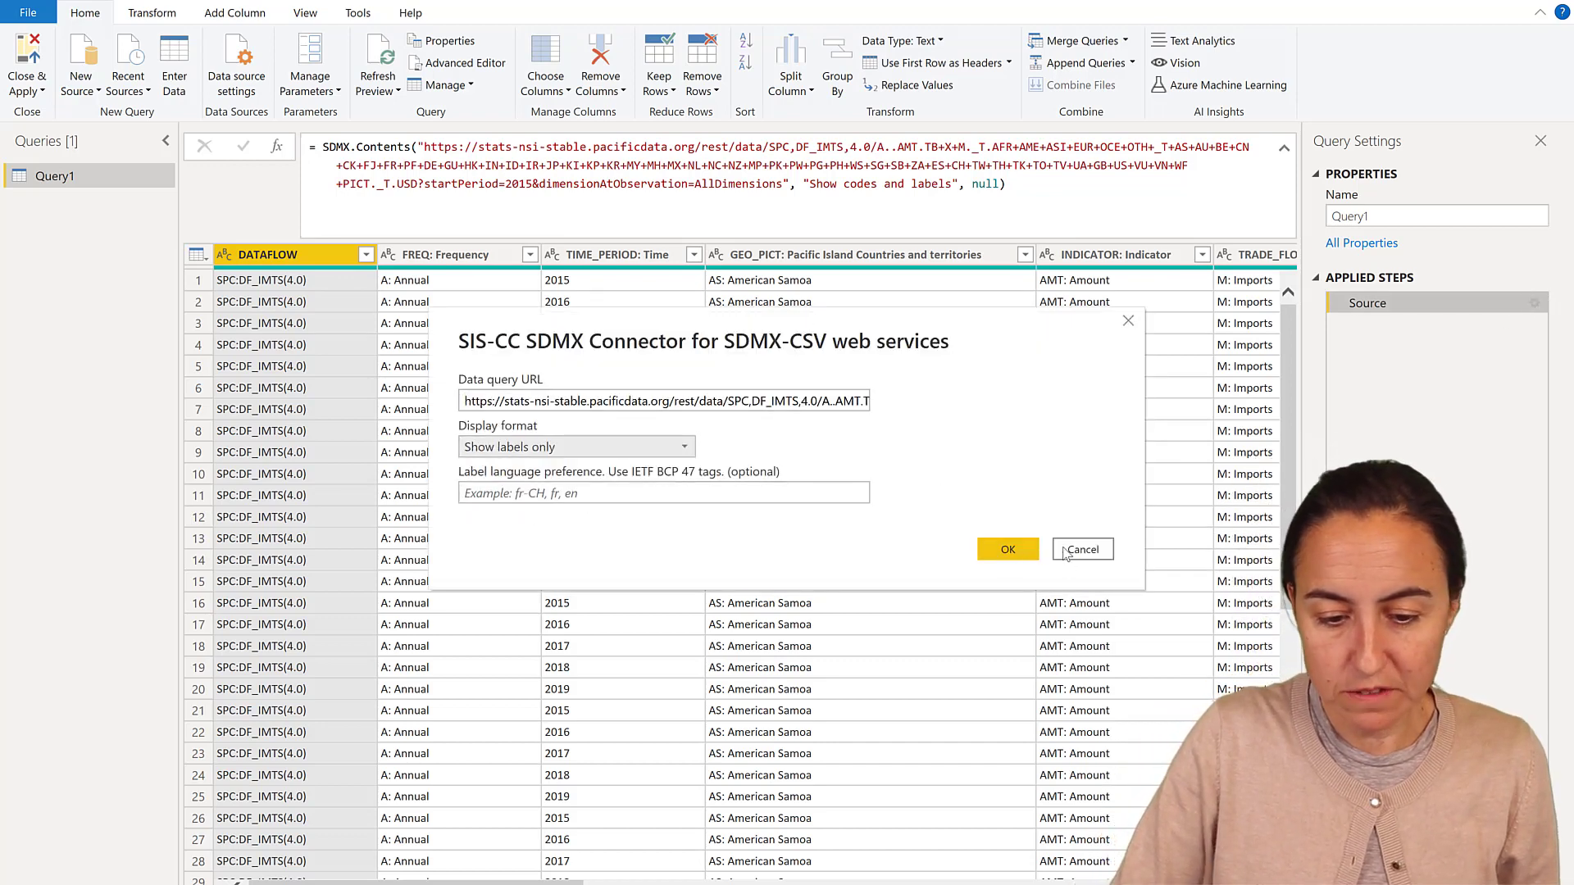
click(1012, 550)
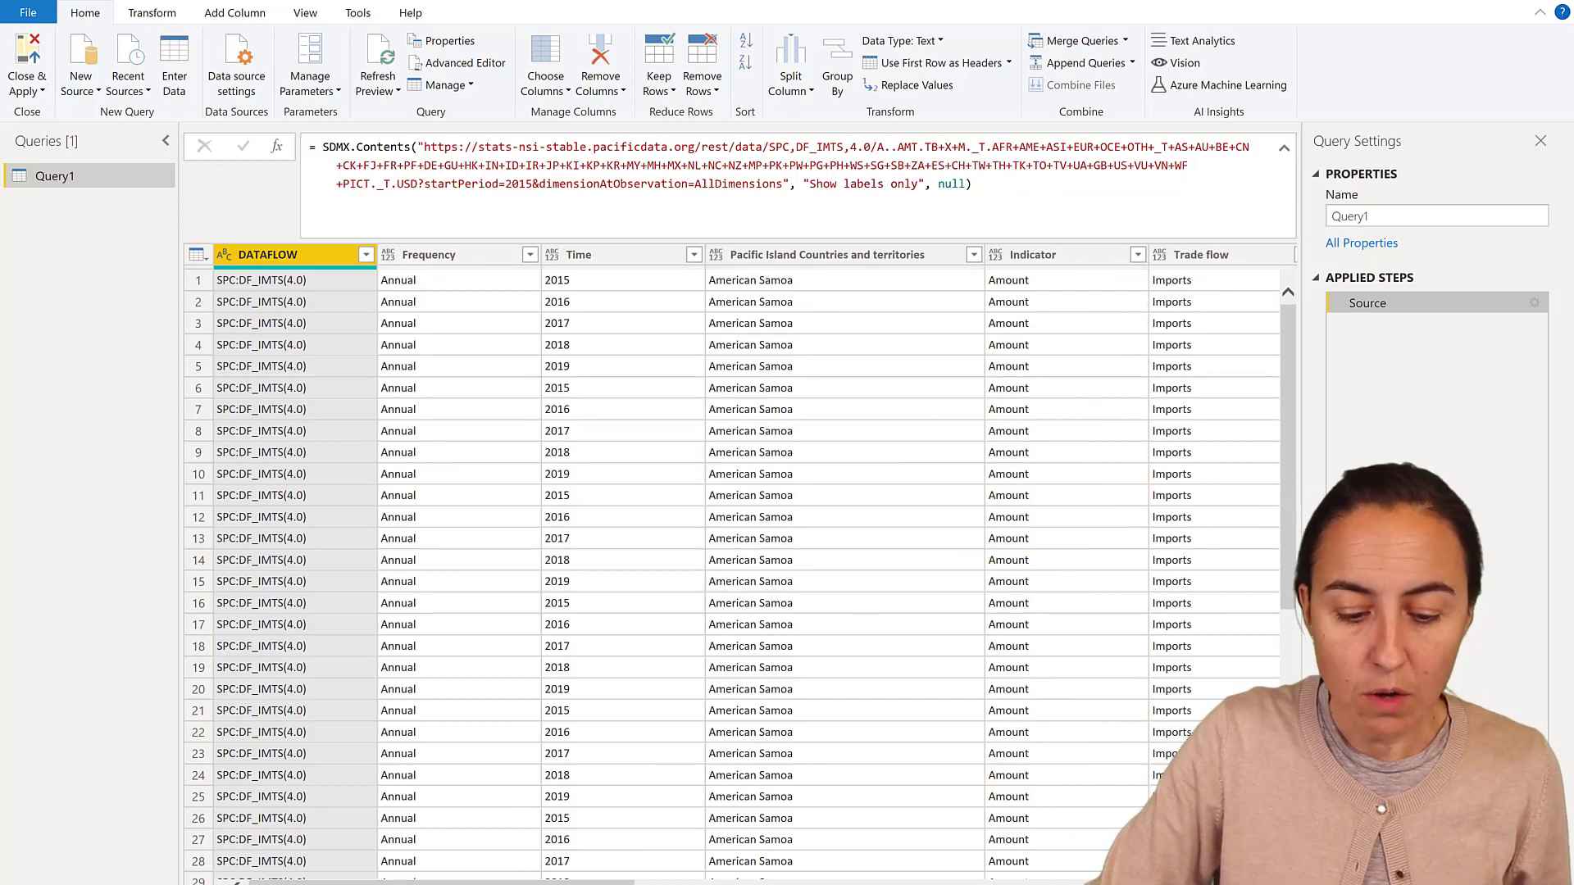
scroll(738, 566, right, 10)
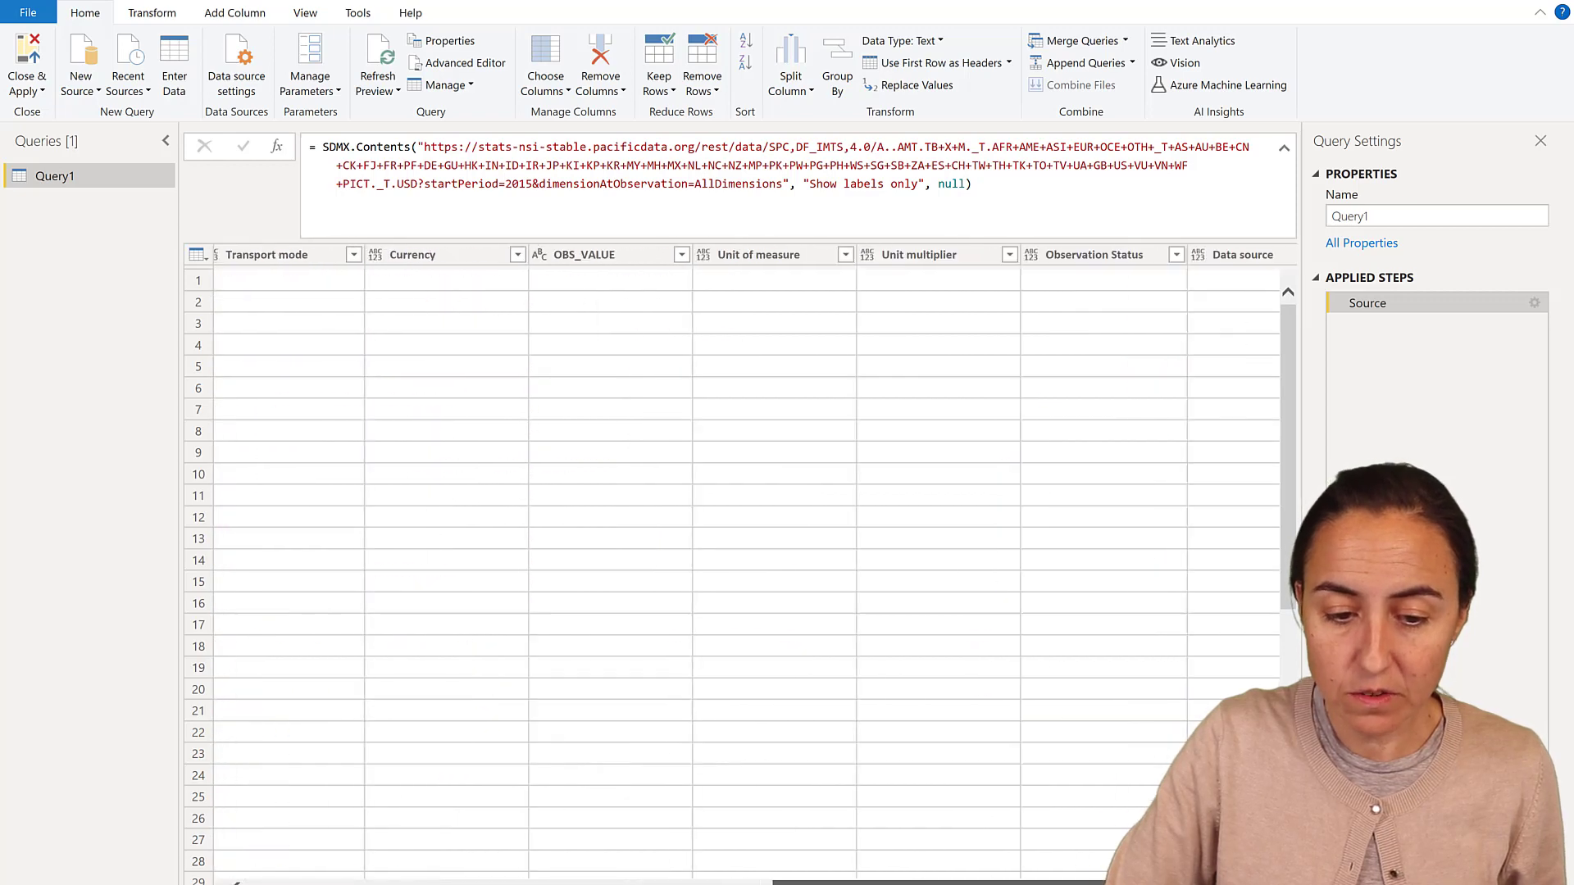
scroll(607, 848, left, 10)
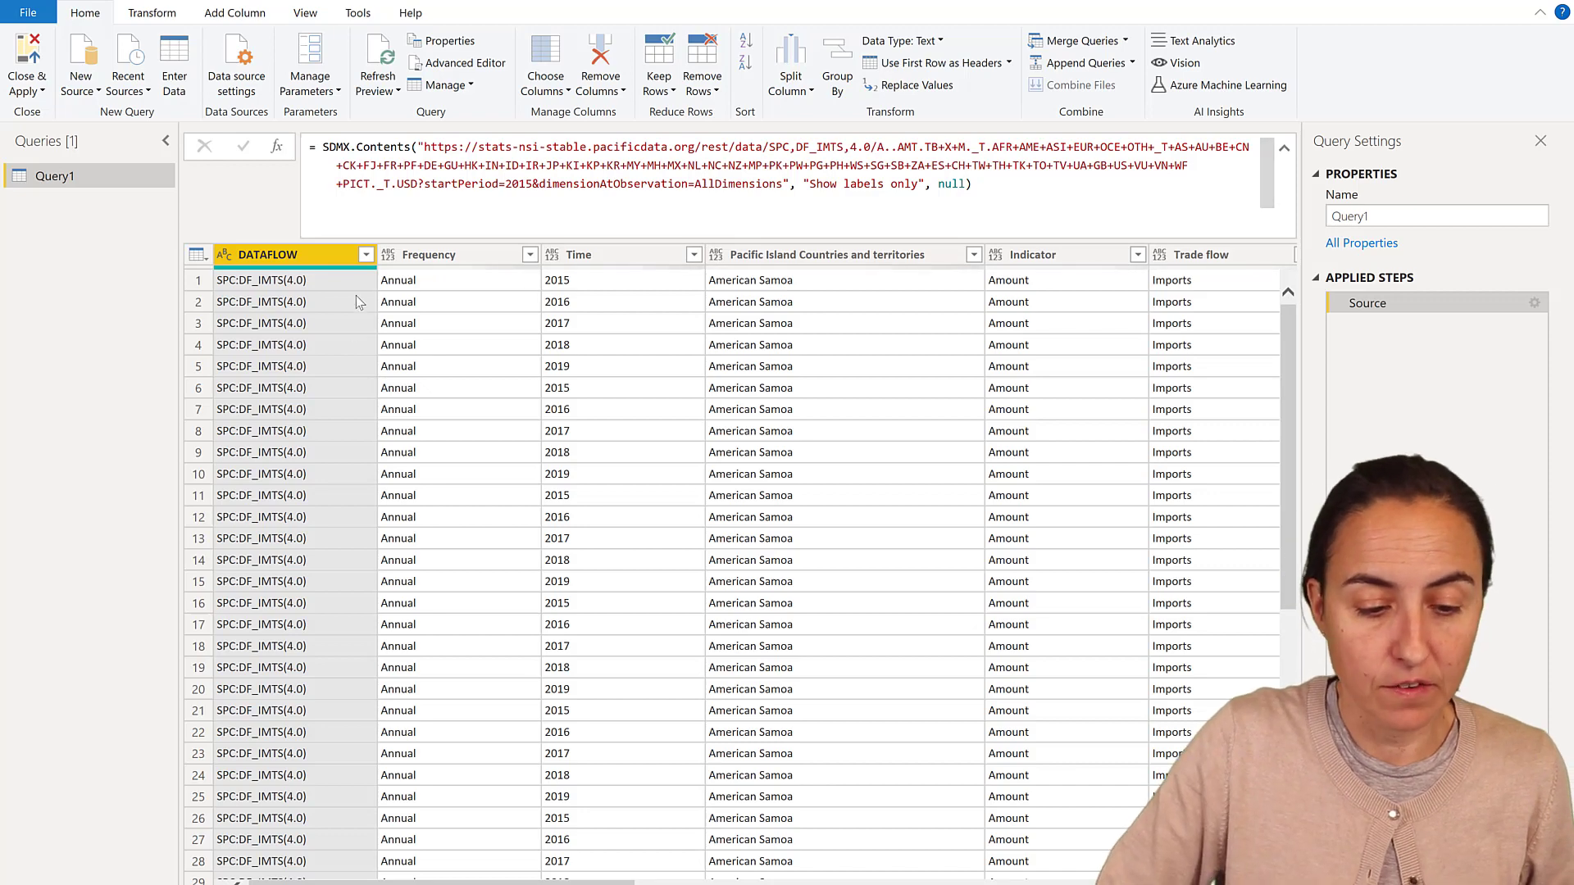
Change the Time column to Whole Number and apply the query changes to the report.
click(558, 260)
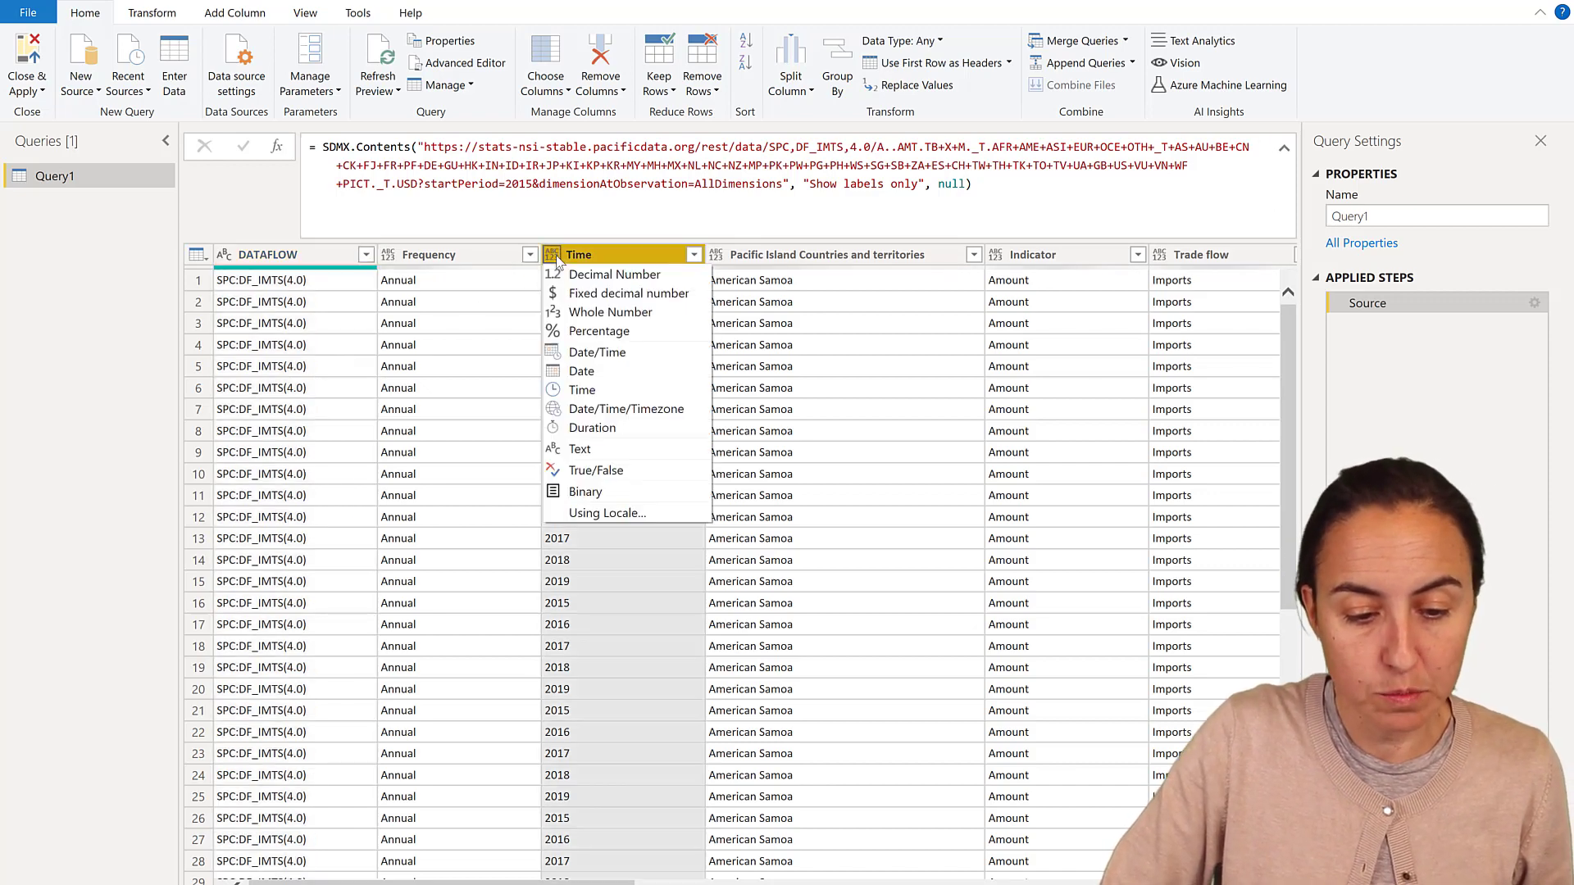
click(619, 308)
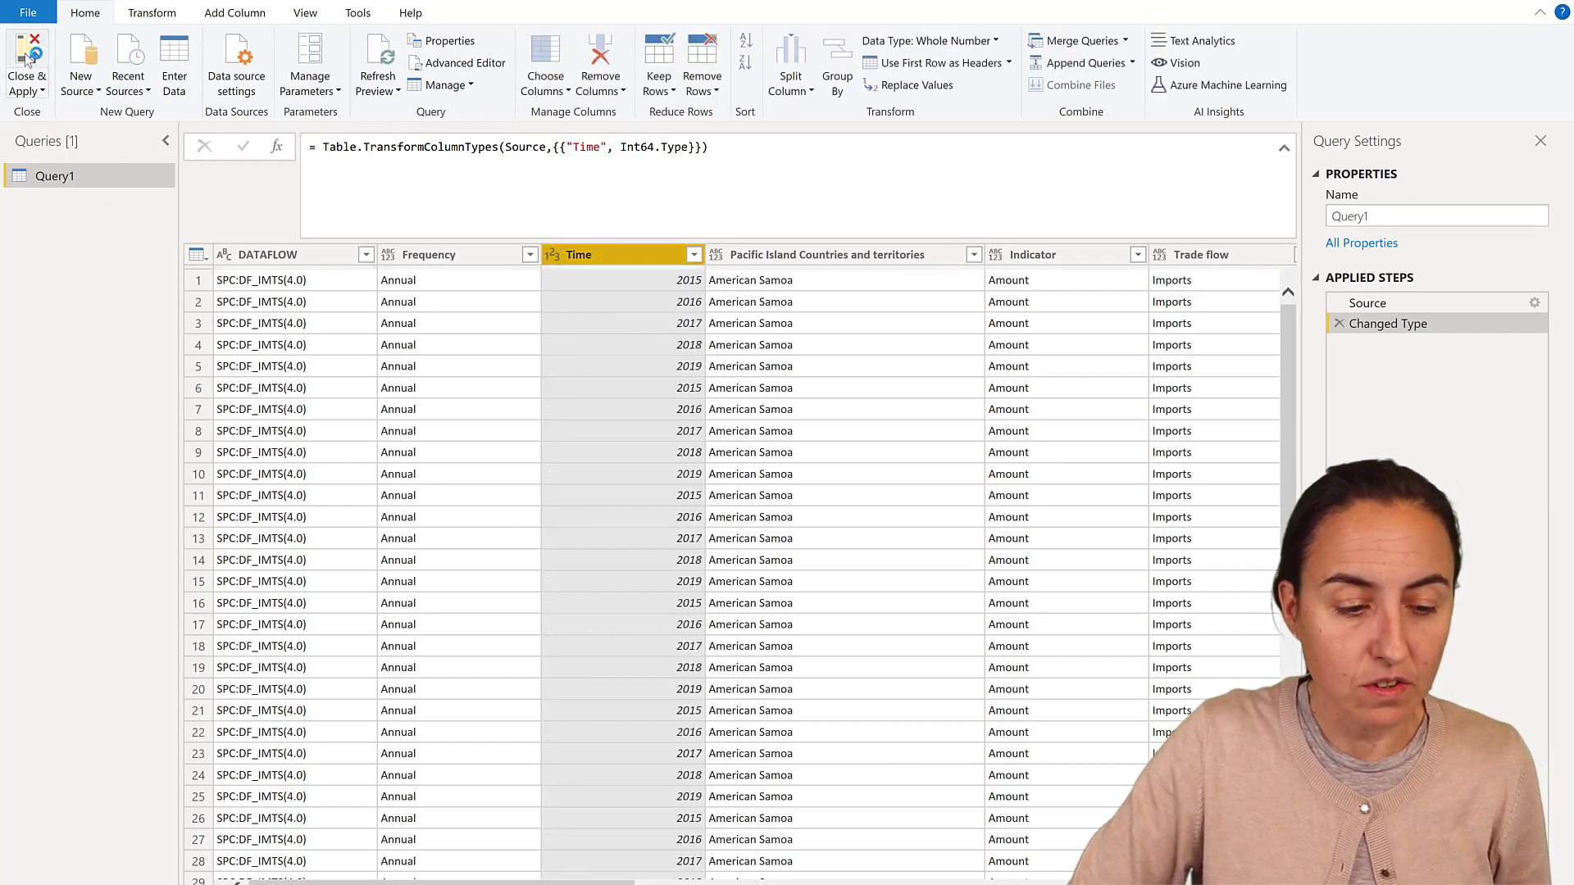
click(27, 57)
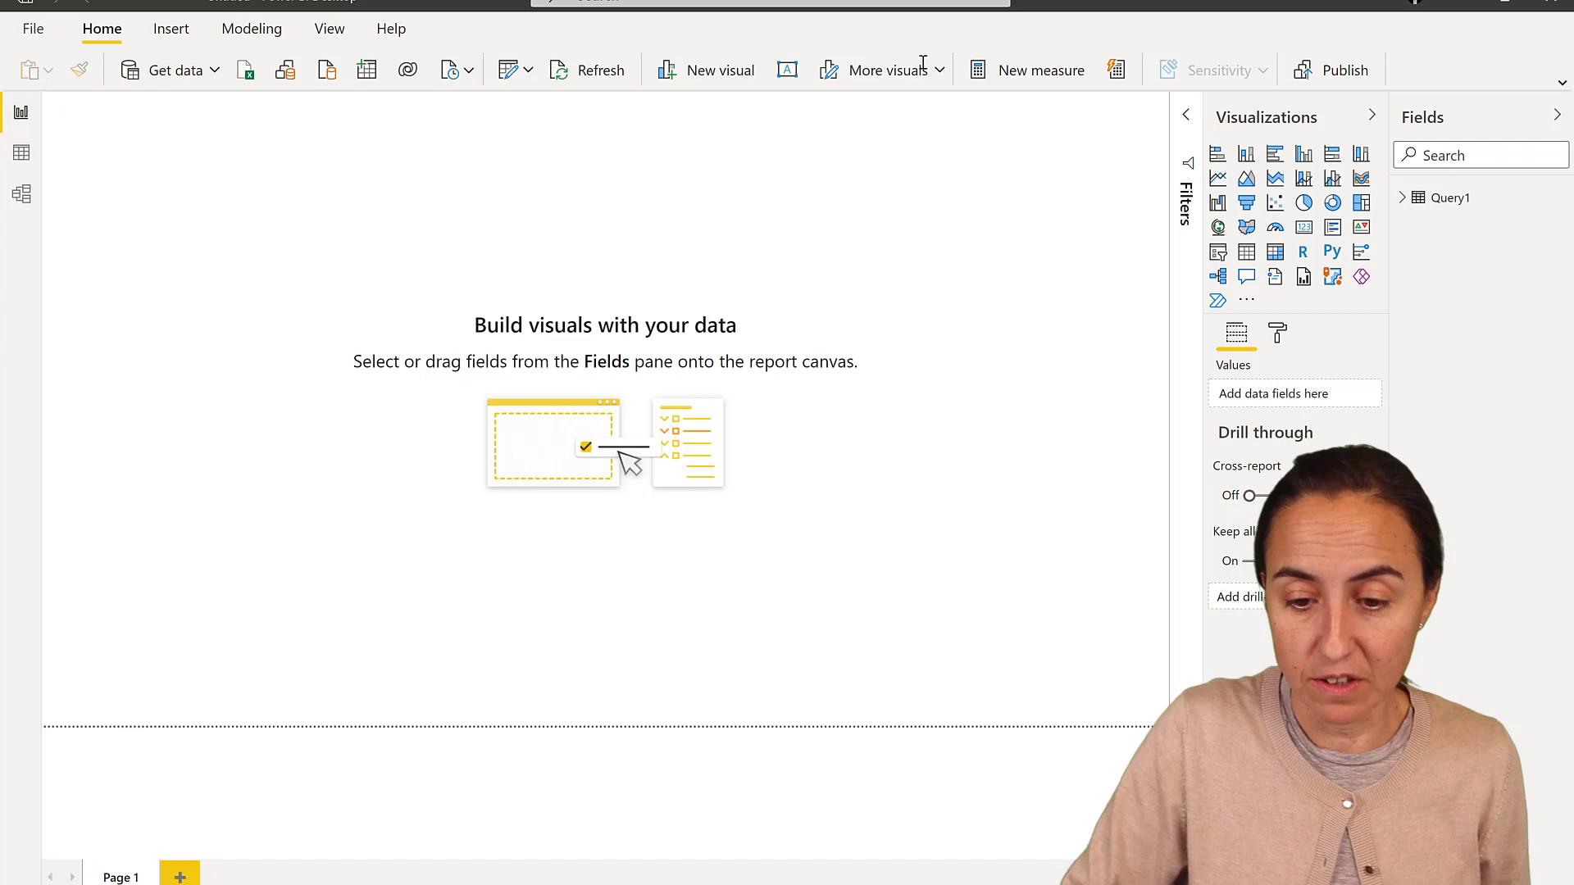
Build a Currency and Frequency table from Query1, publish it as sdmx.pbix, and open it online.
click(1401, 198)
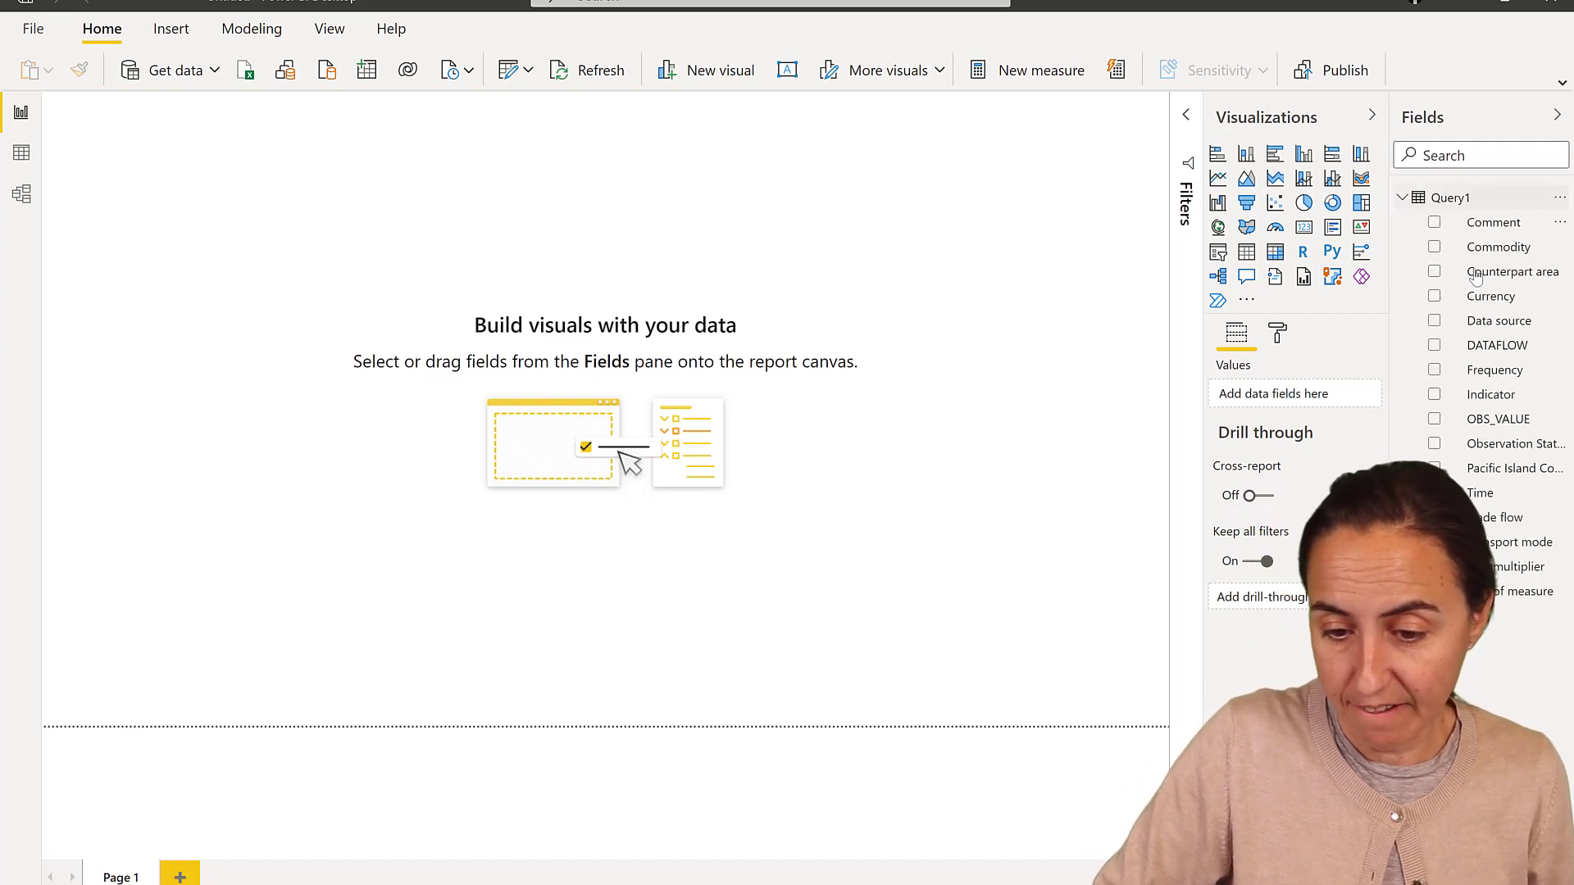
click(1434, 296)
drag(1494, 370, 845, 395)
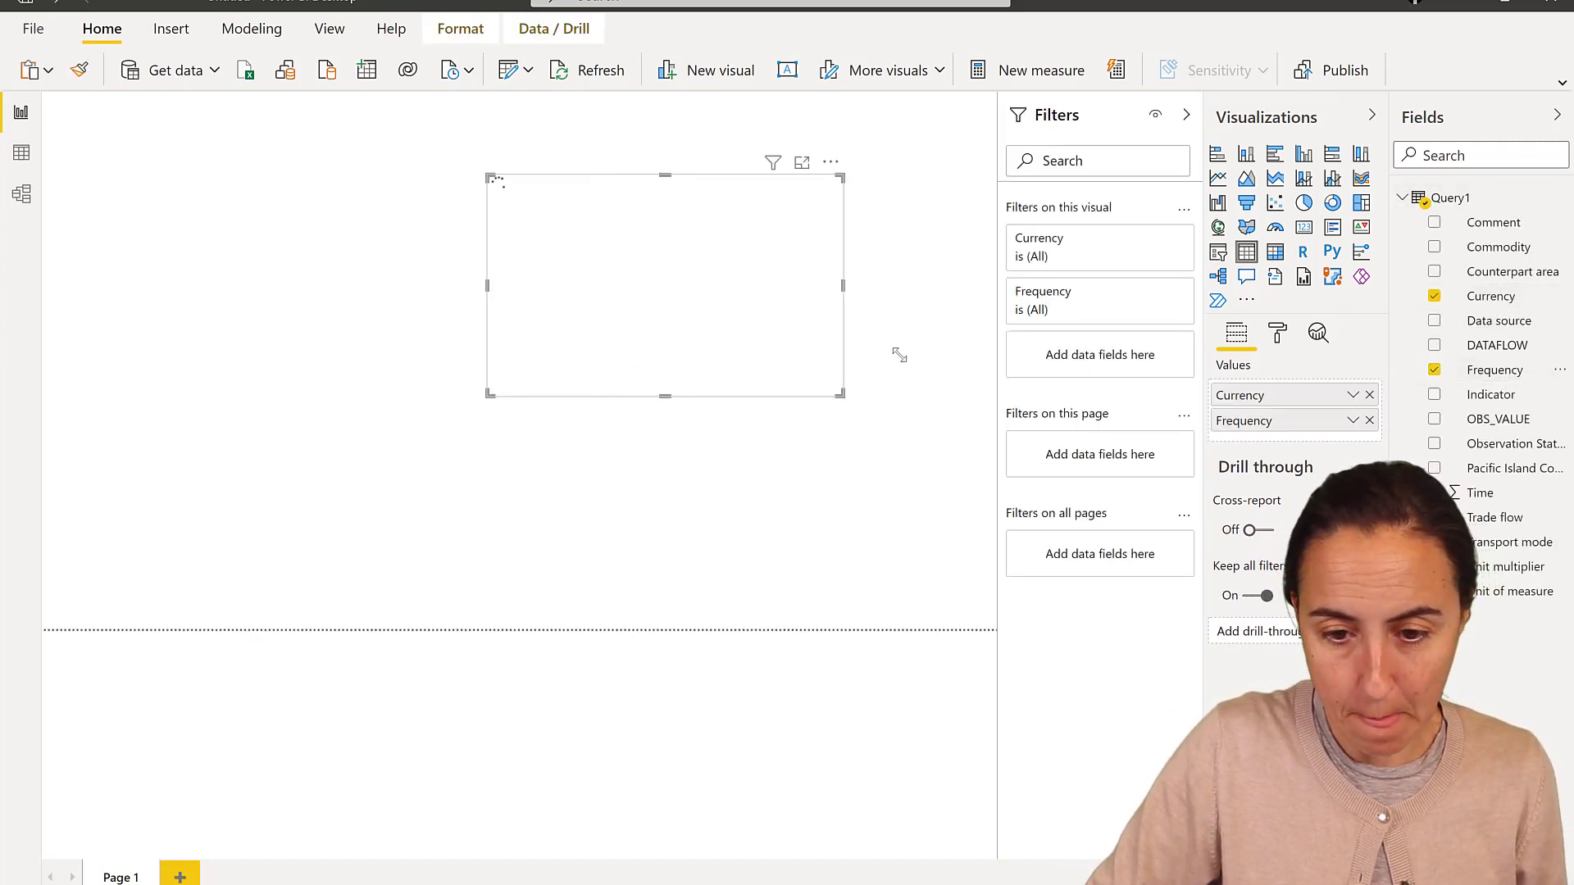
click(1337, 90)
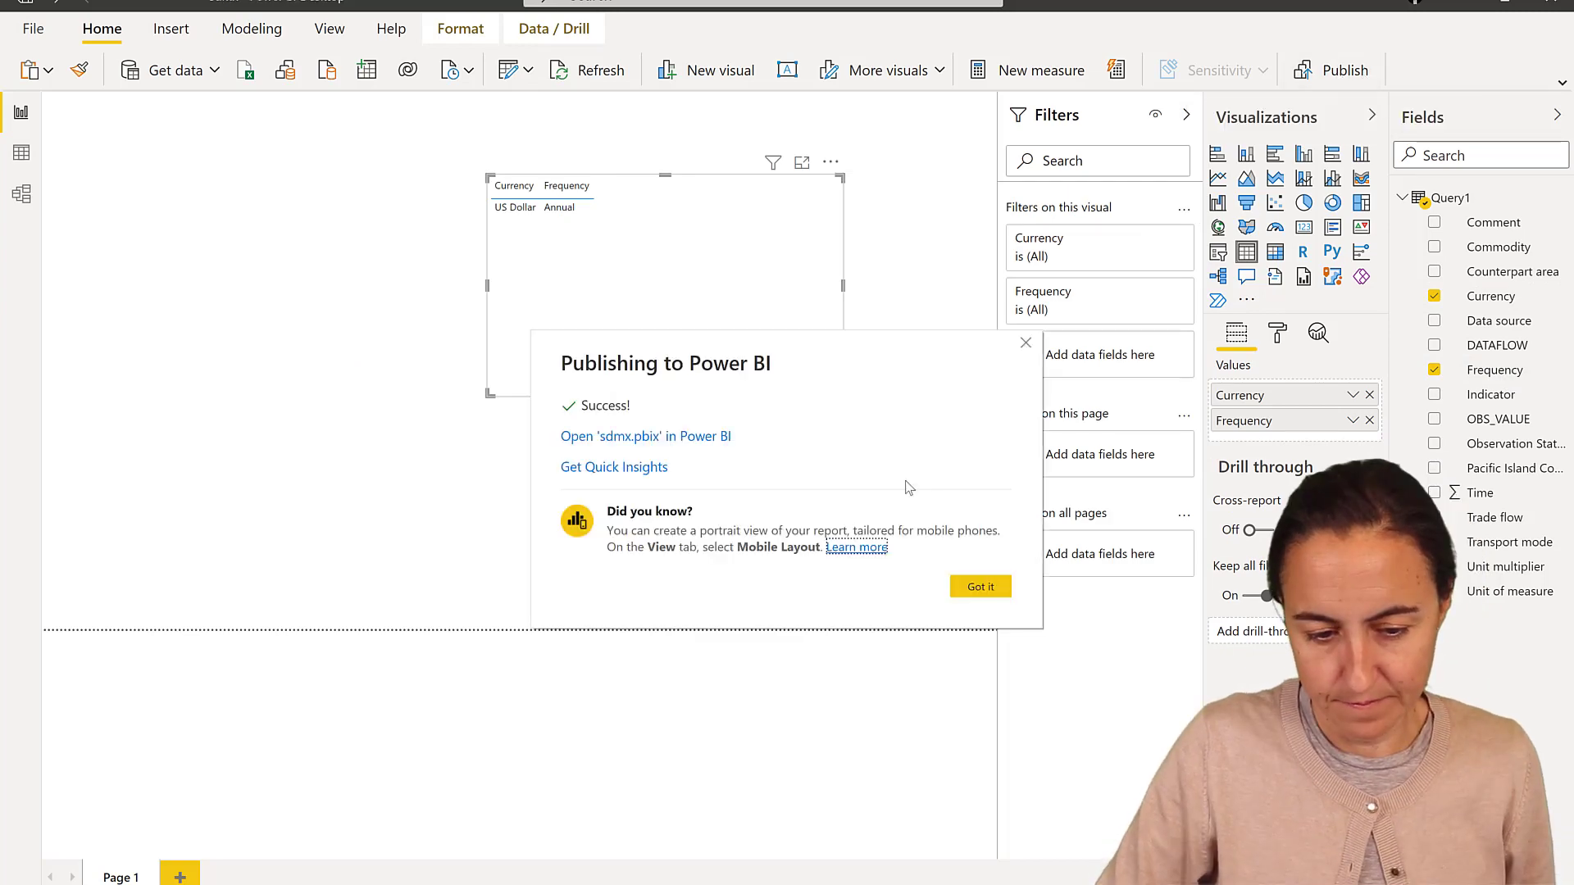
click(707, 437)
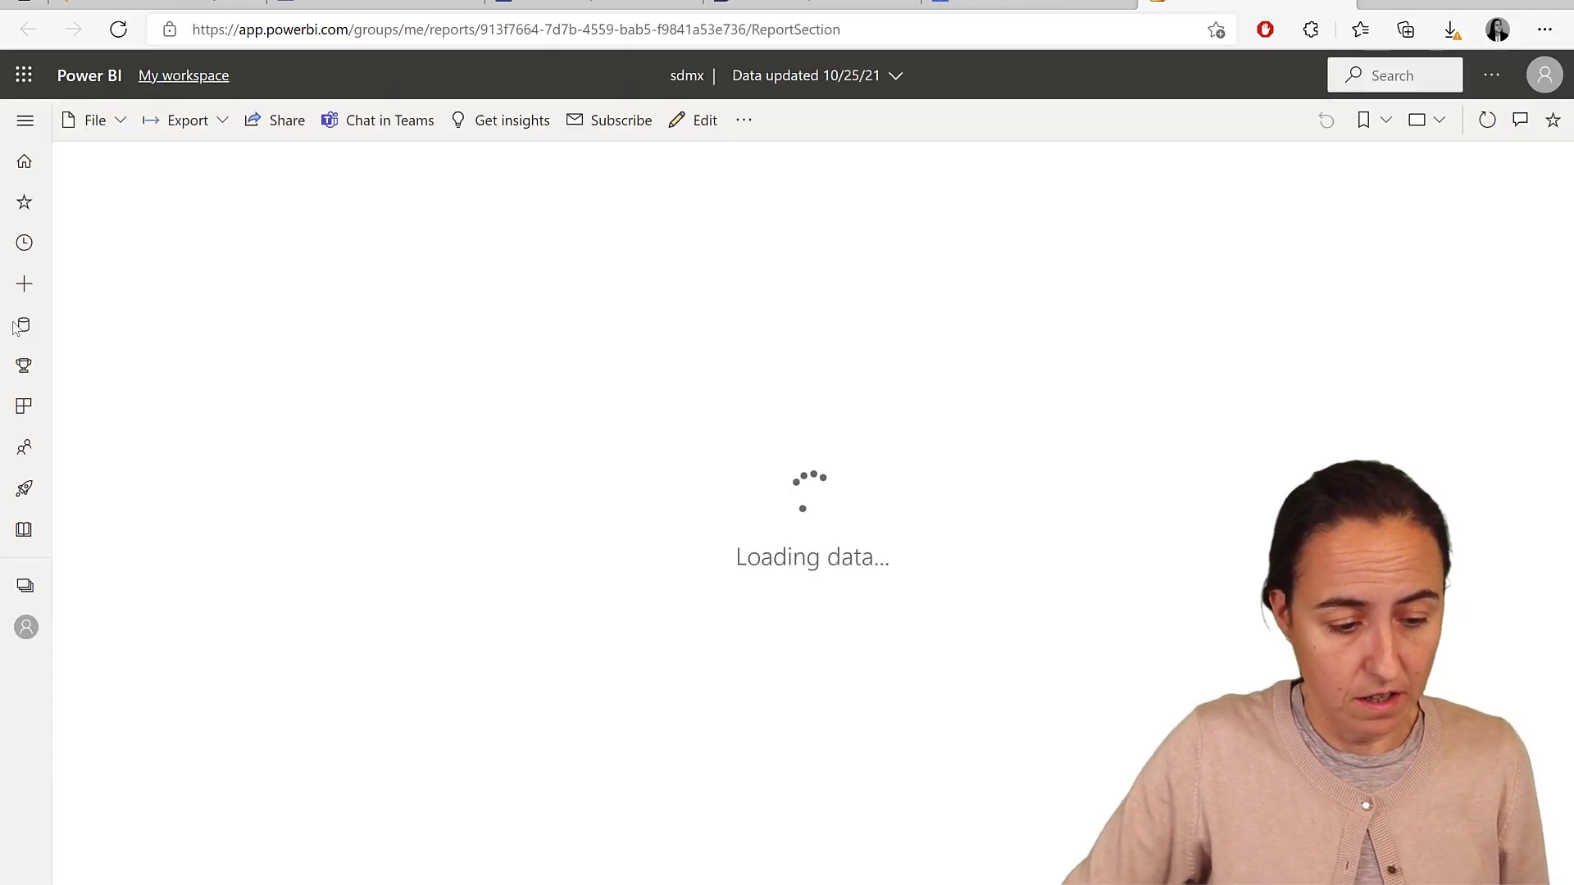
Filter My workspace by 'sdm' and bring up the sdmx dataset's options menu.
click(25, 586)
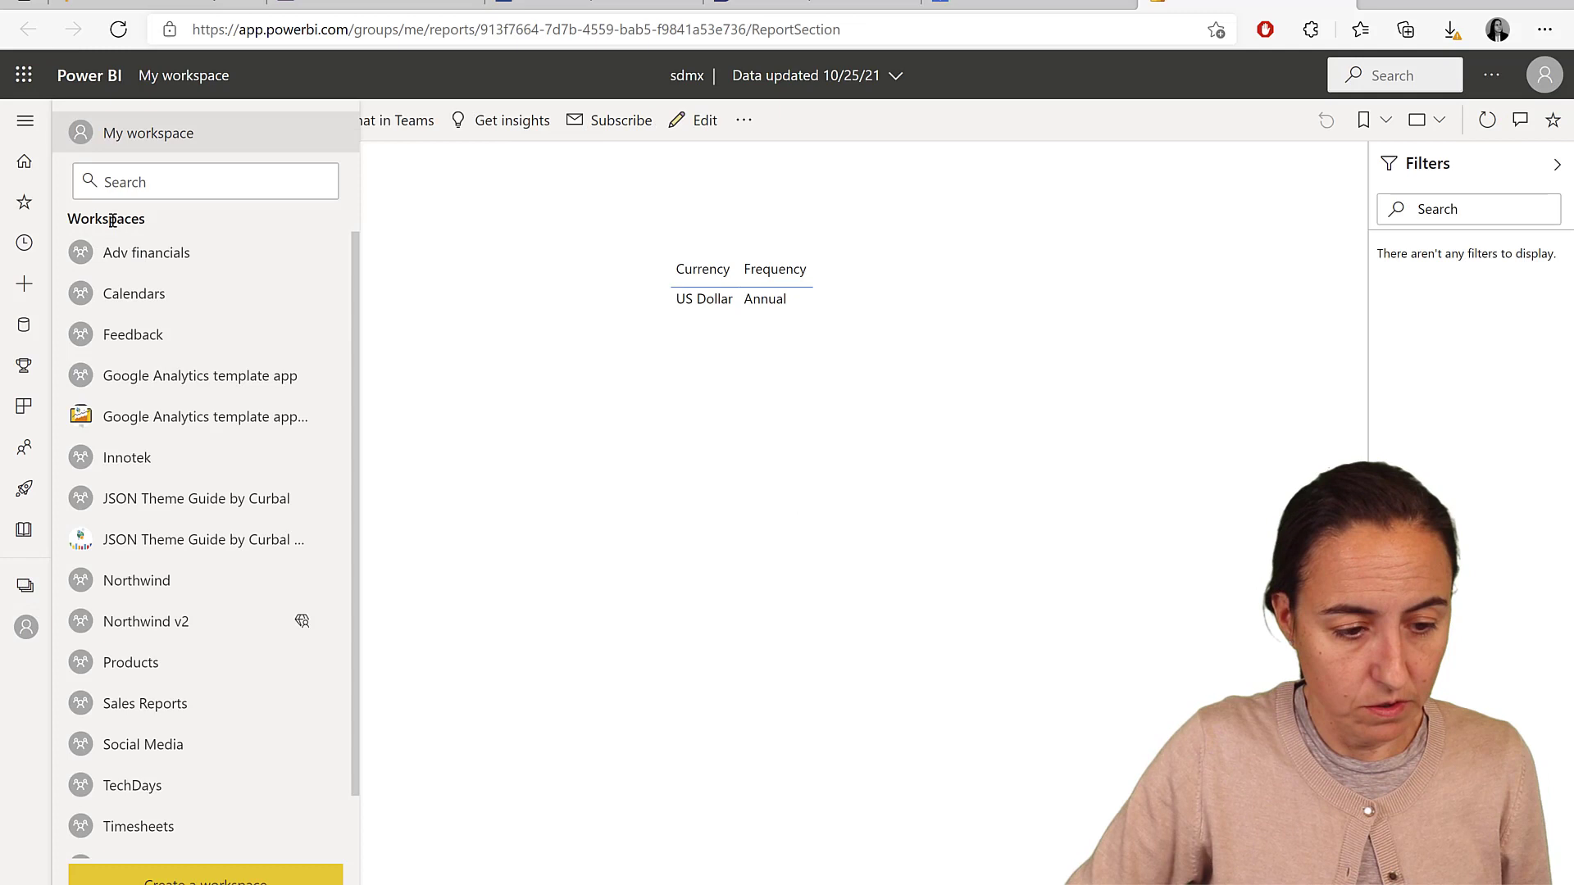
click(137, 139)
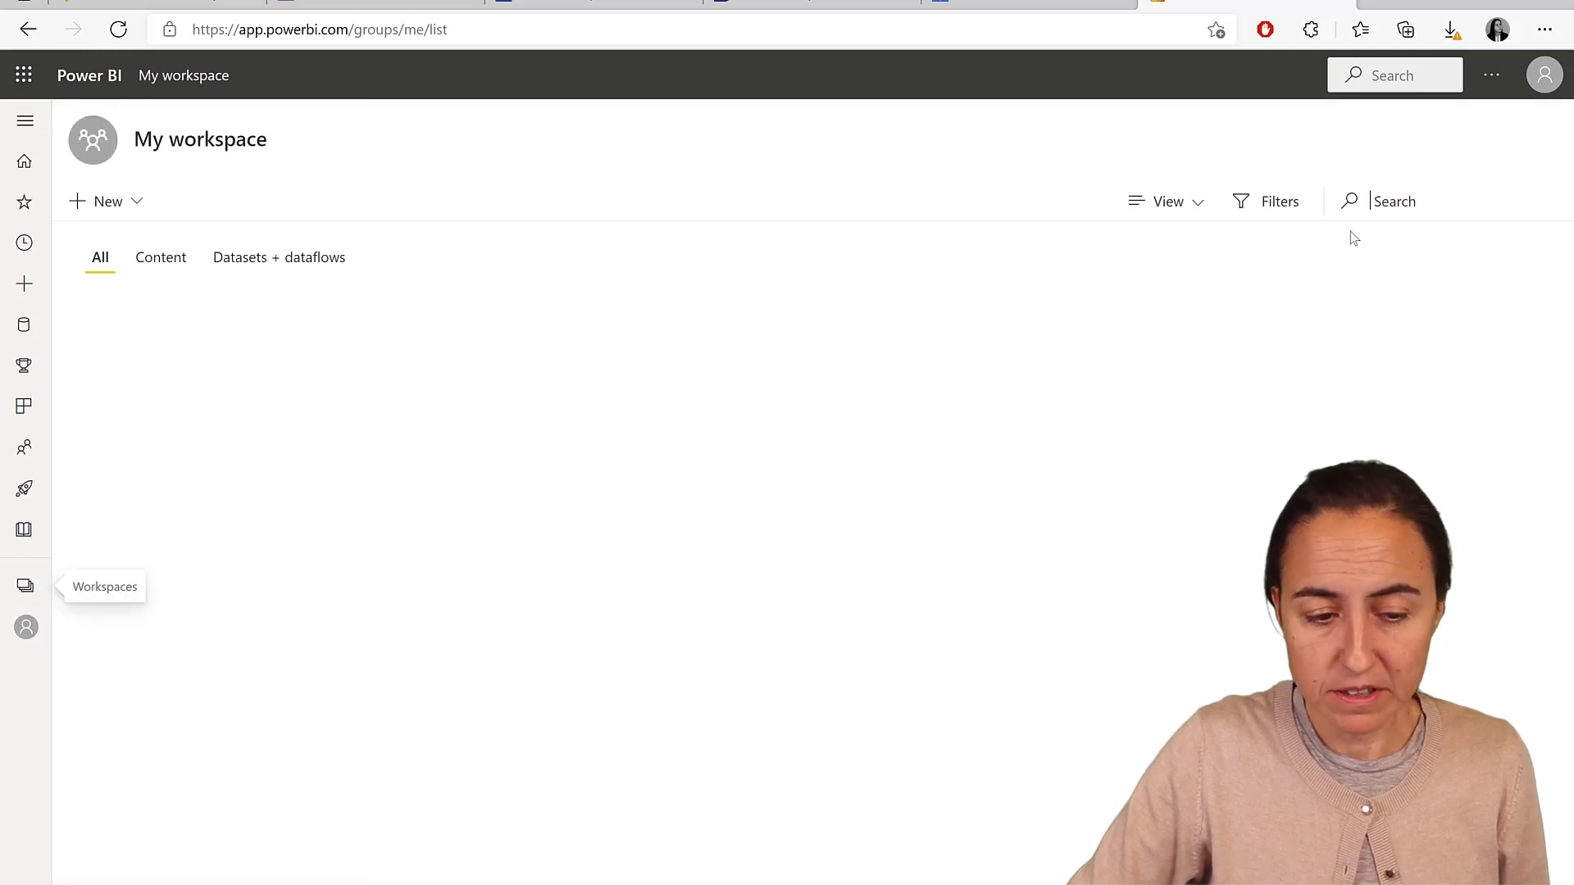
text(sdm)
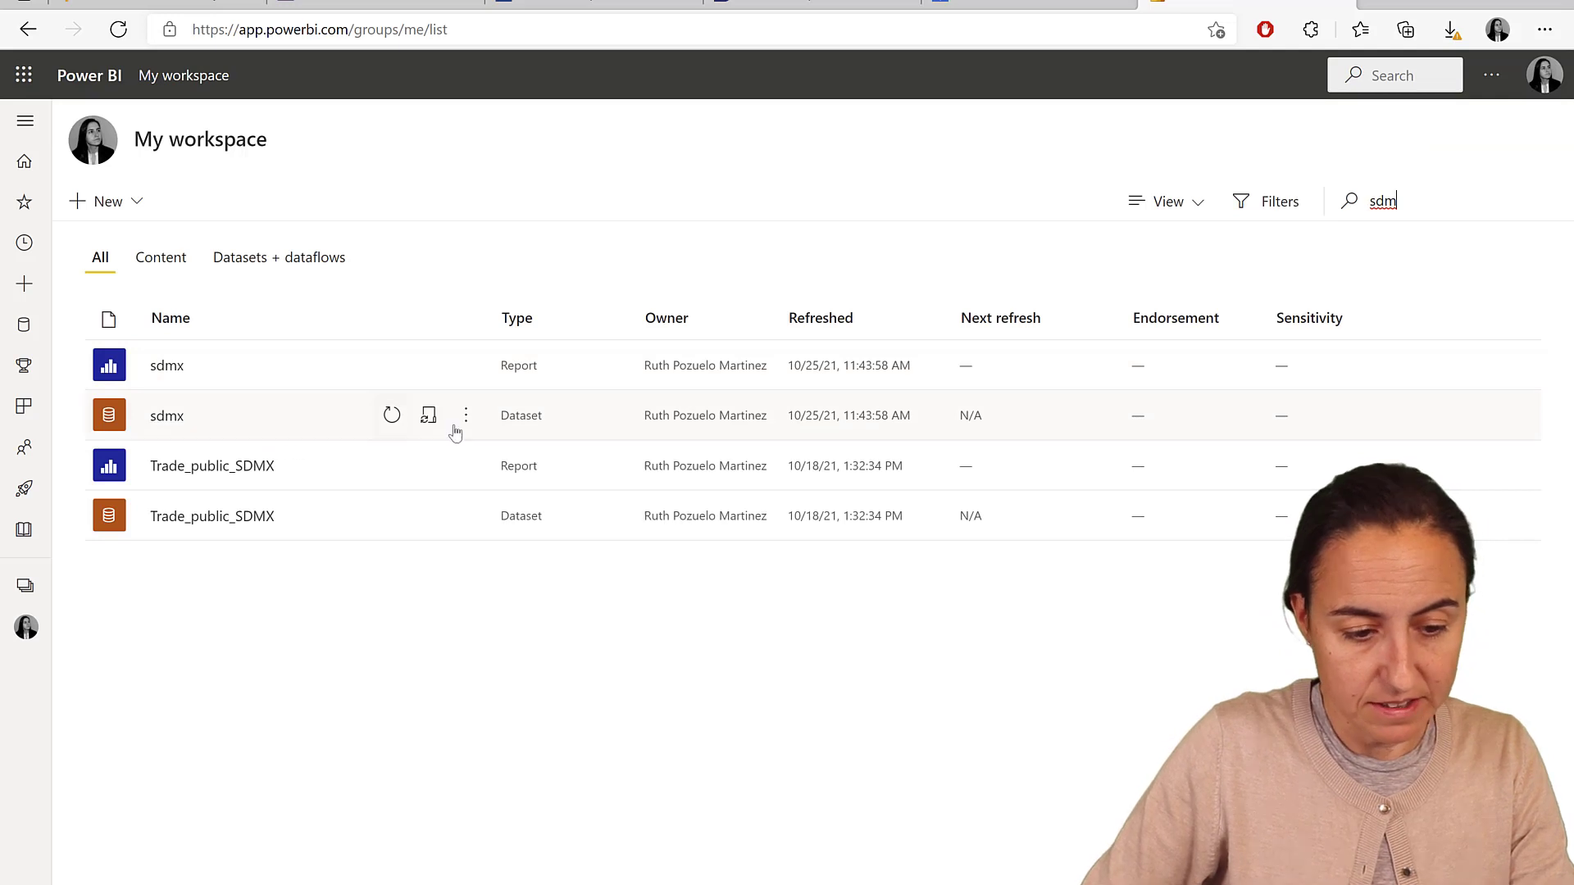
click(466, 420)
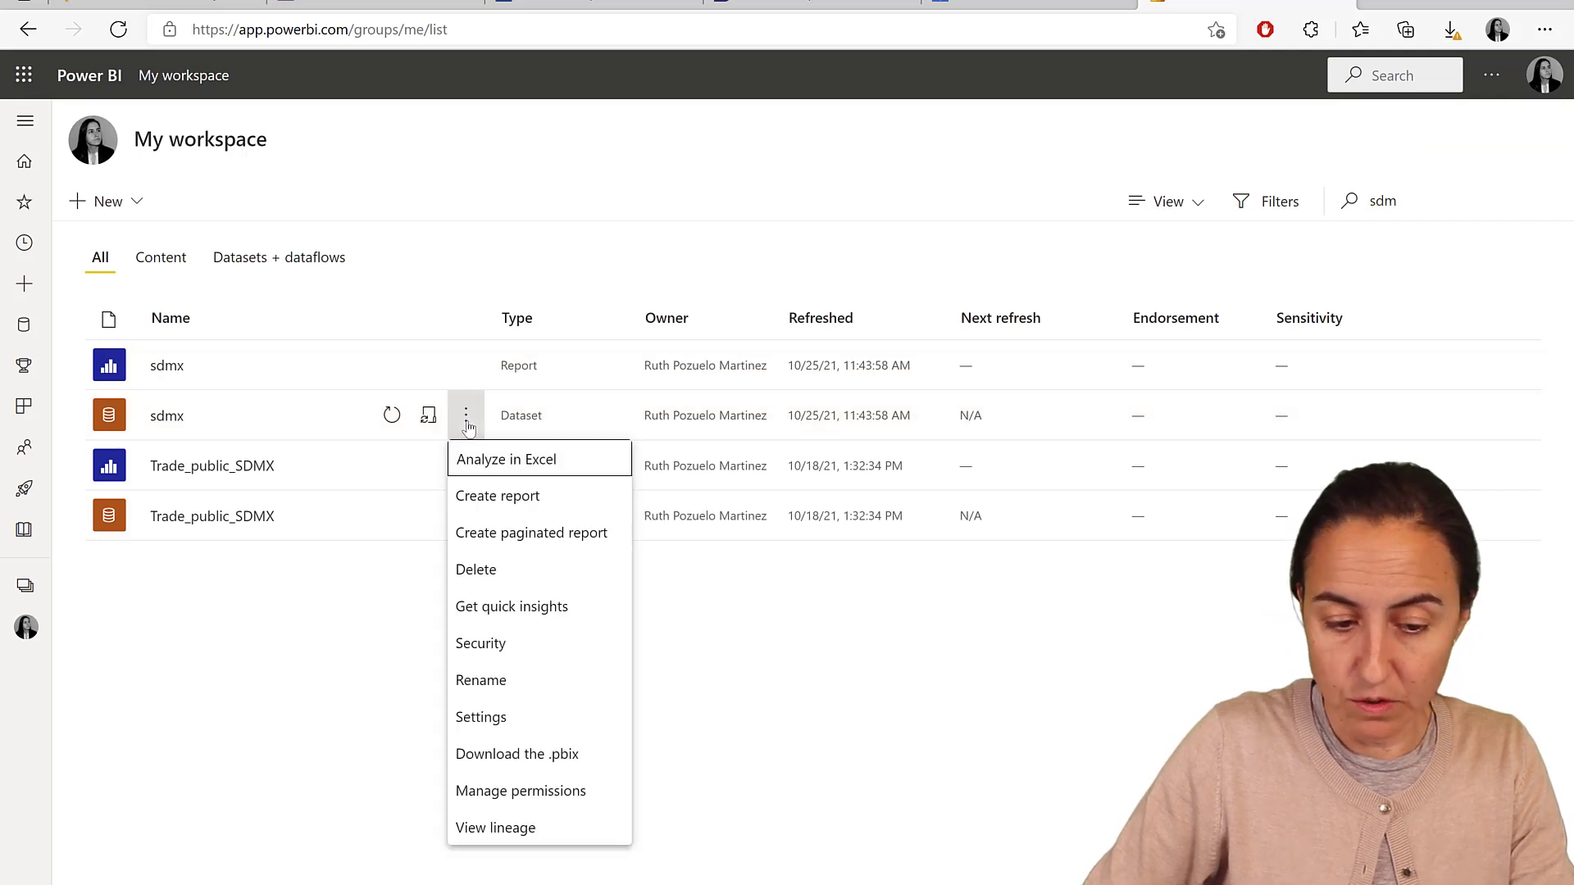
Set the sdmx dataset's SDMX credentials to Anonymous with Organizational privacy level.
click(539, 718)
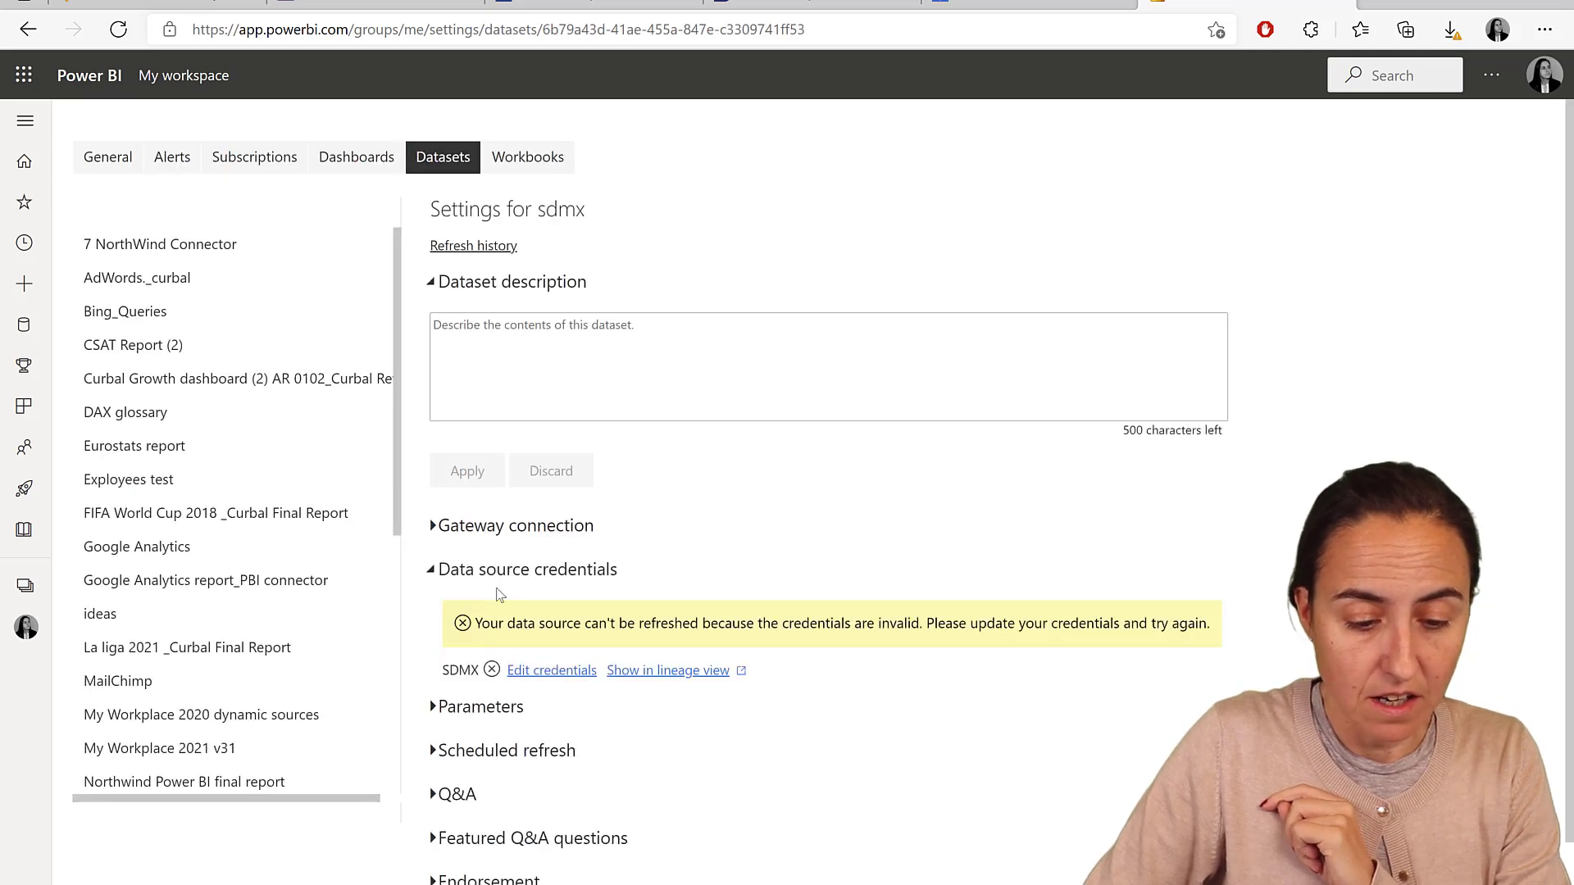
click(554, 671)
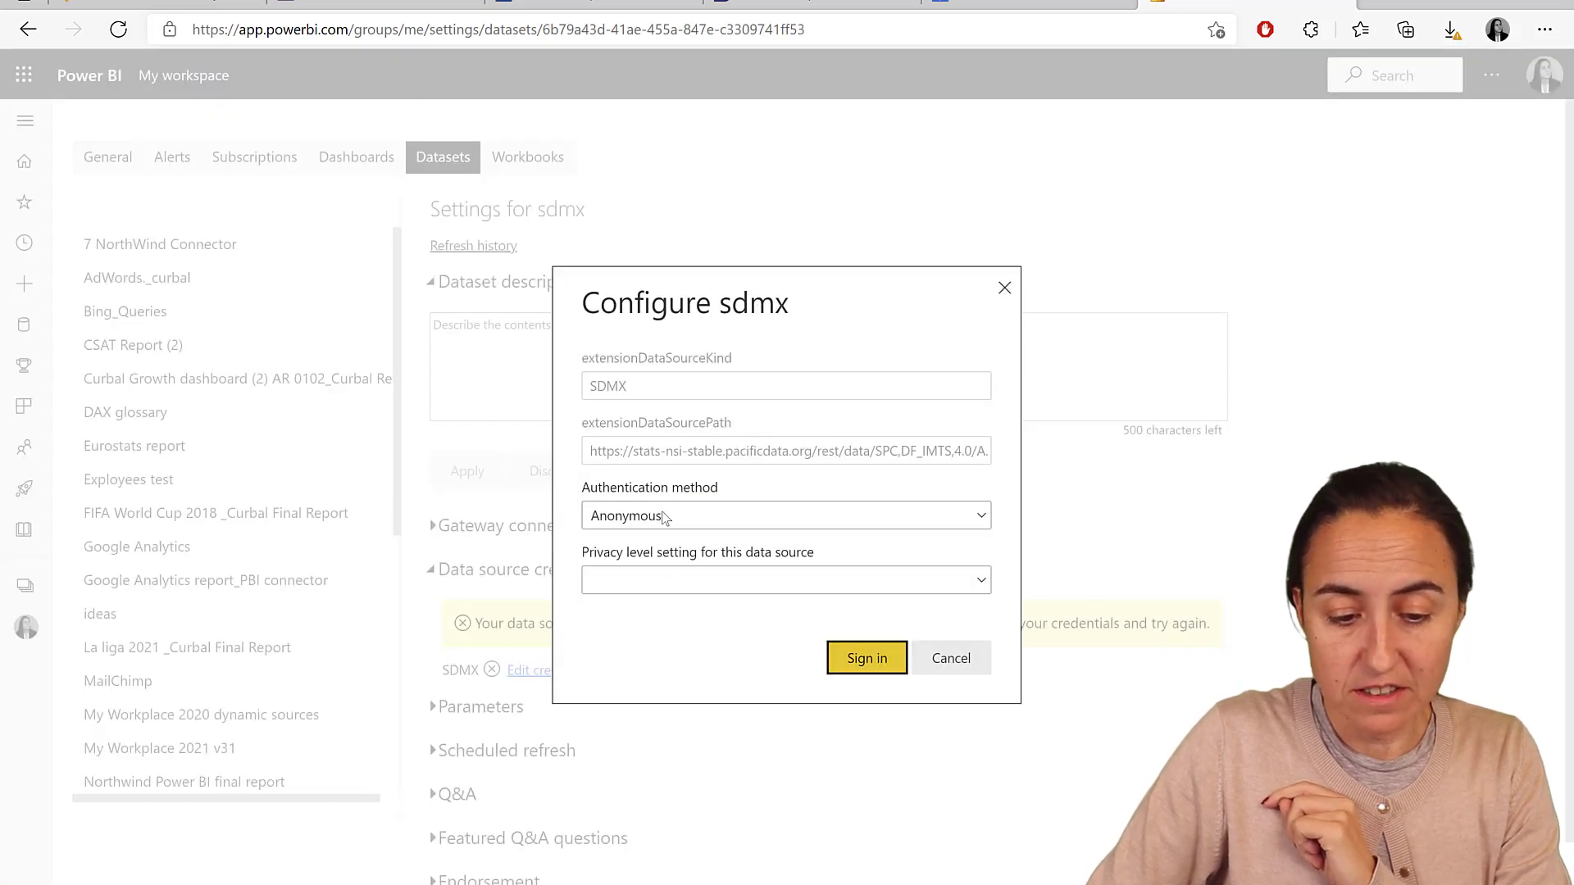
click(777, 584)
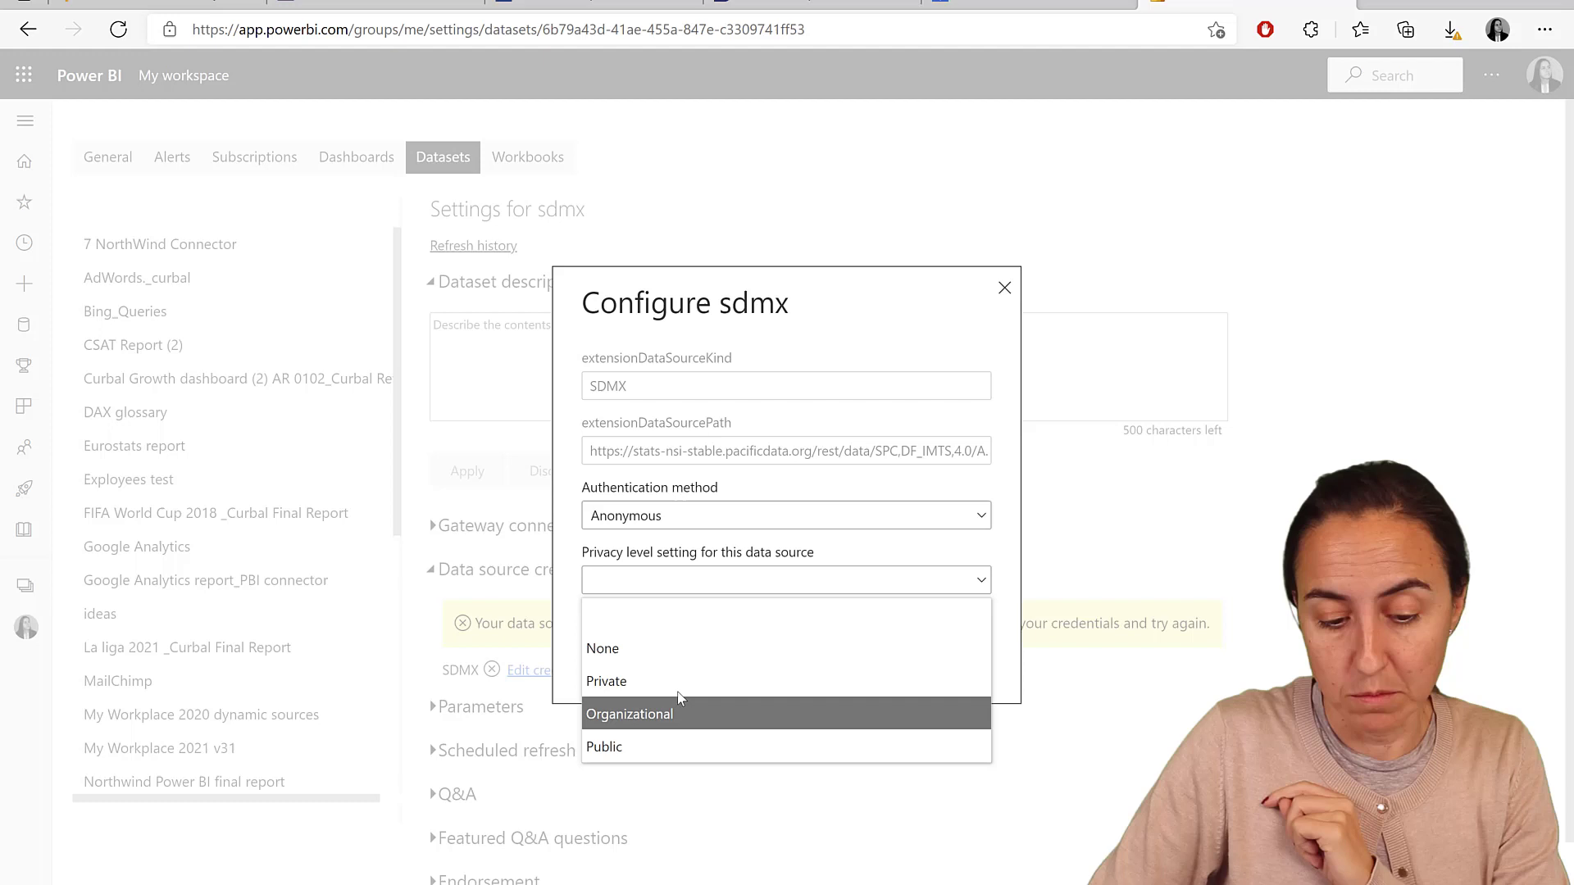
click(677, 713)
click(867, 659)
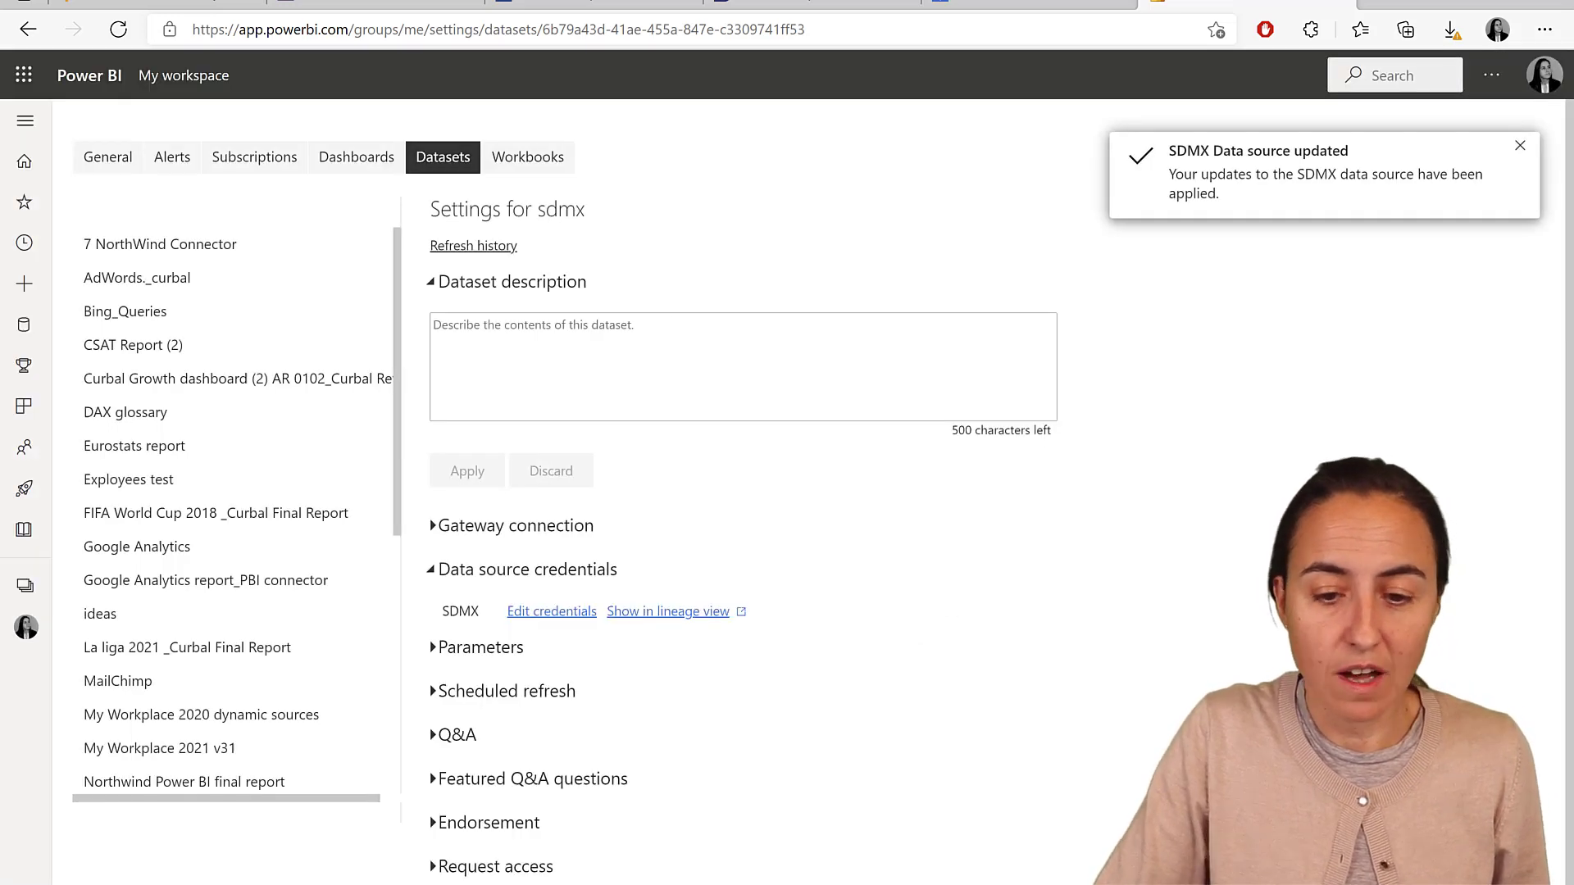
Save the sdmx dataset's daily scheduled refresh, then switch back to Power BI Desktop.
click(508, 695)
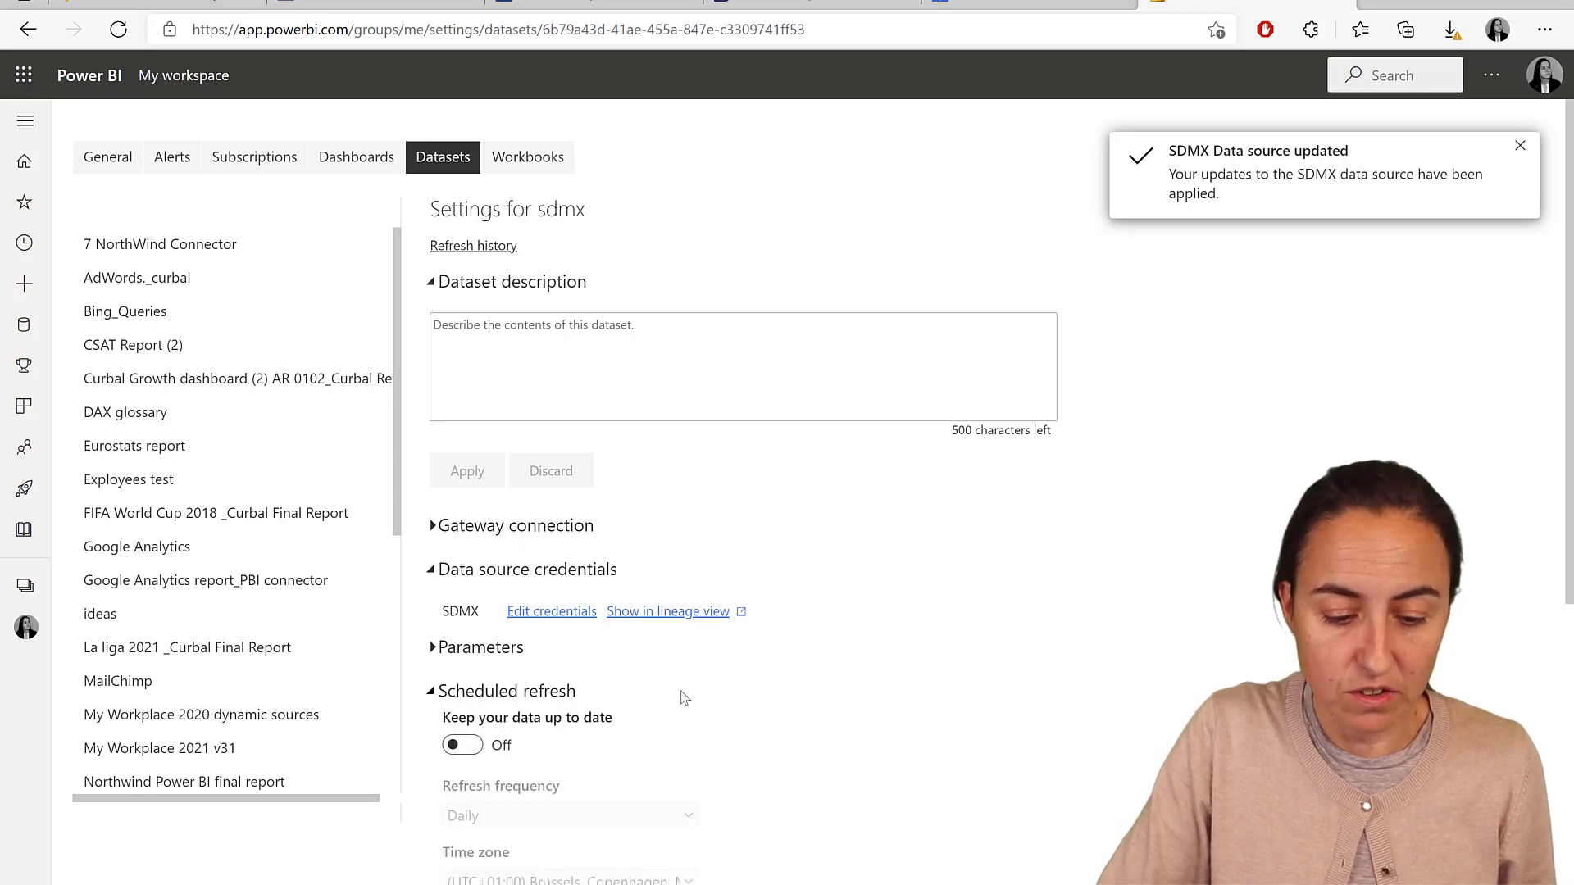
scroll(538, 387, down, 5)
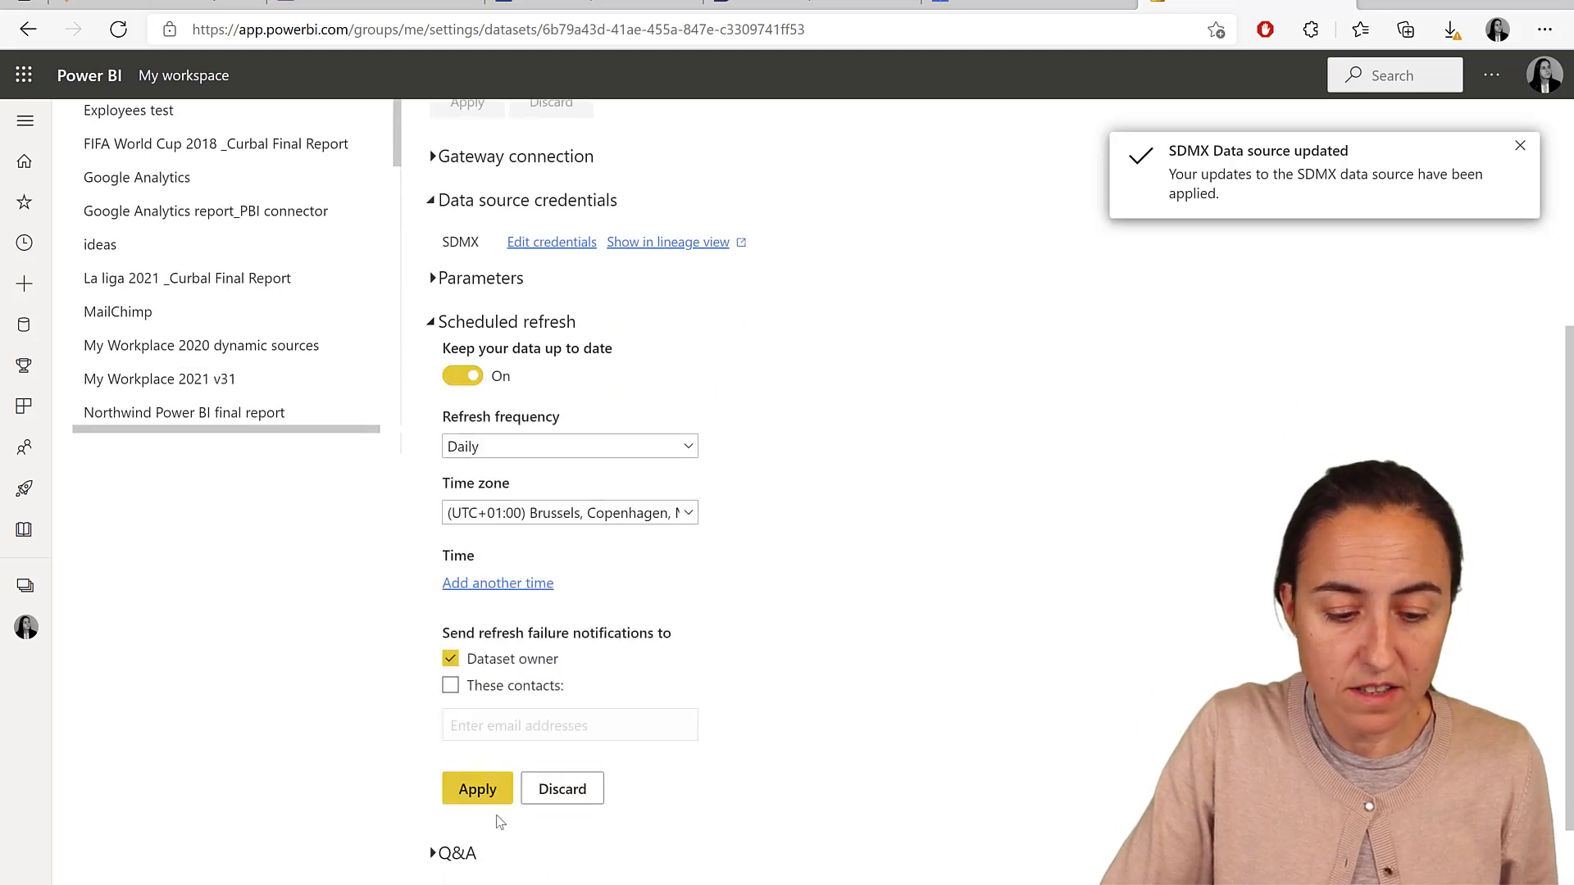
click(480, 797)
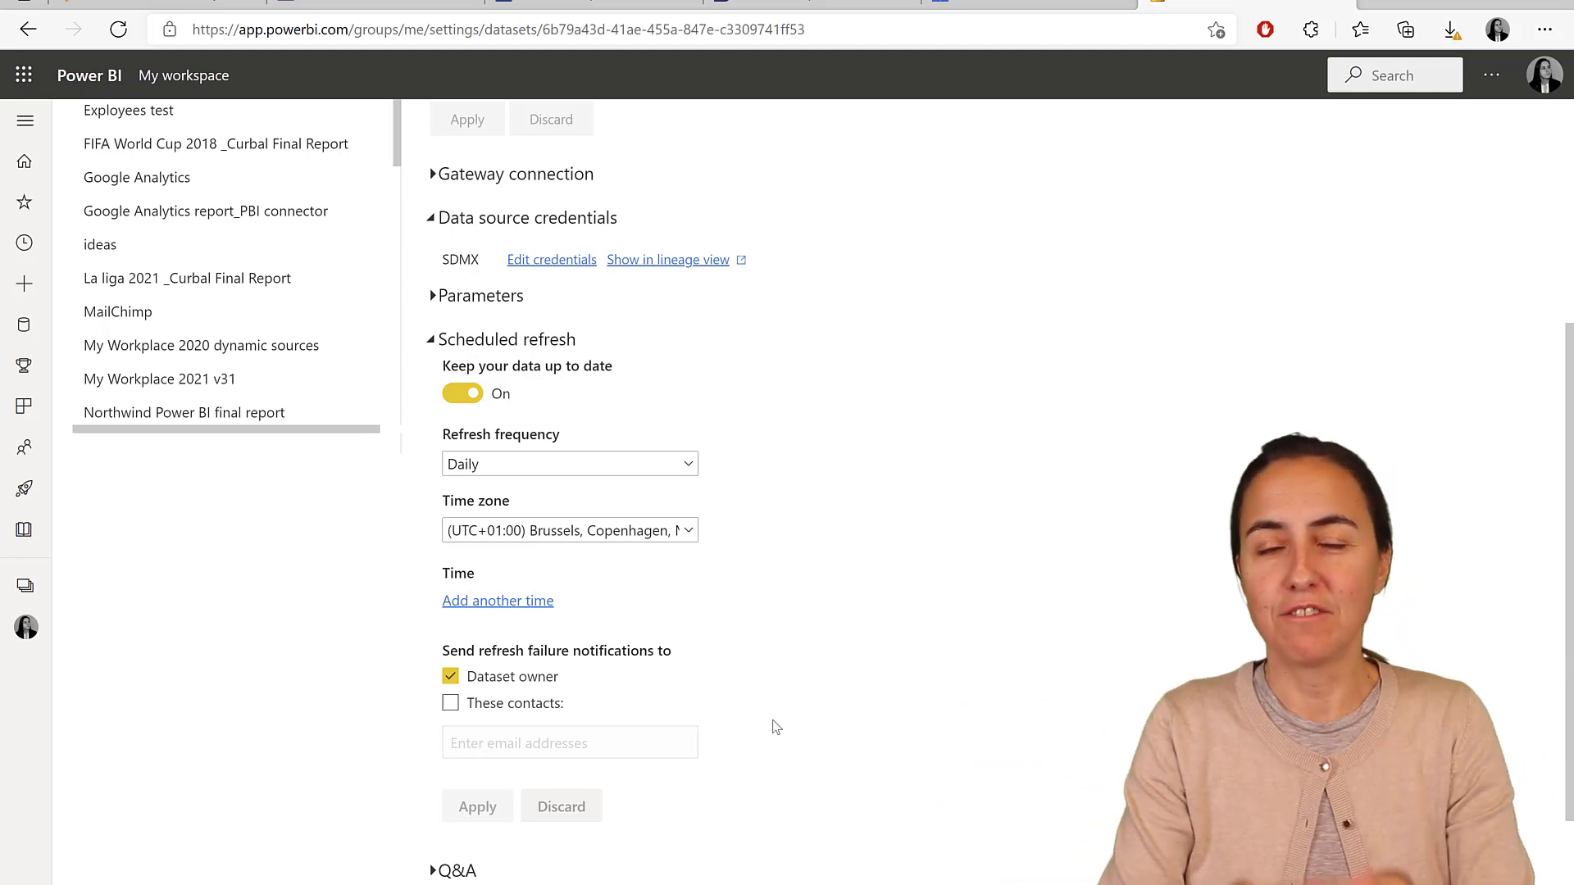
key(alt+Tab)
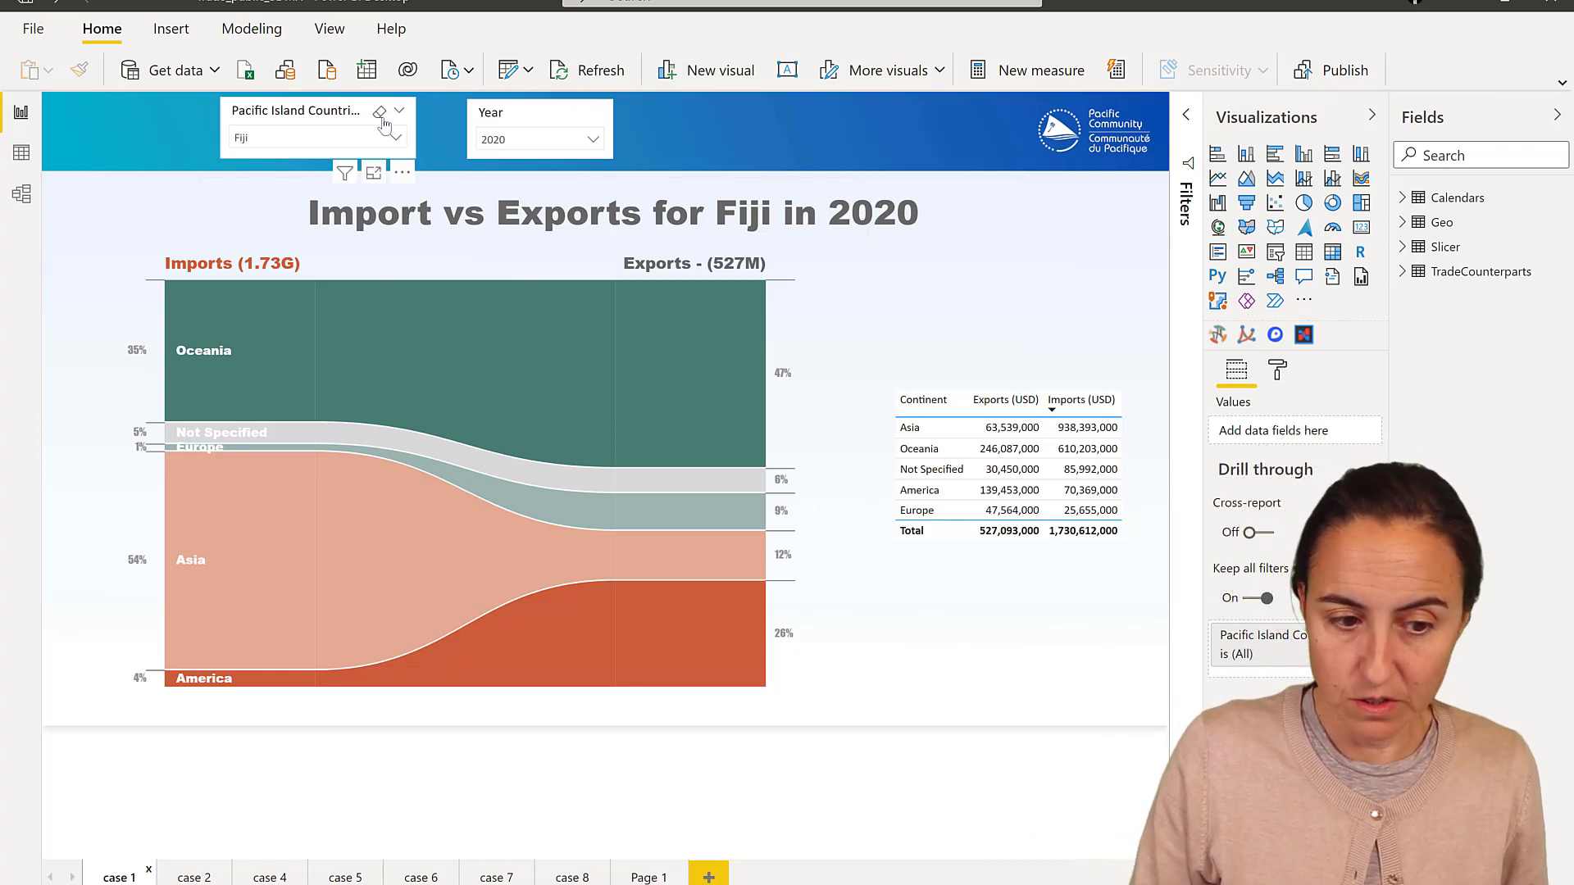
Filter the import versus export report to Niue for 2019, then go to the case 2 page.
click(380, 117)
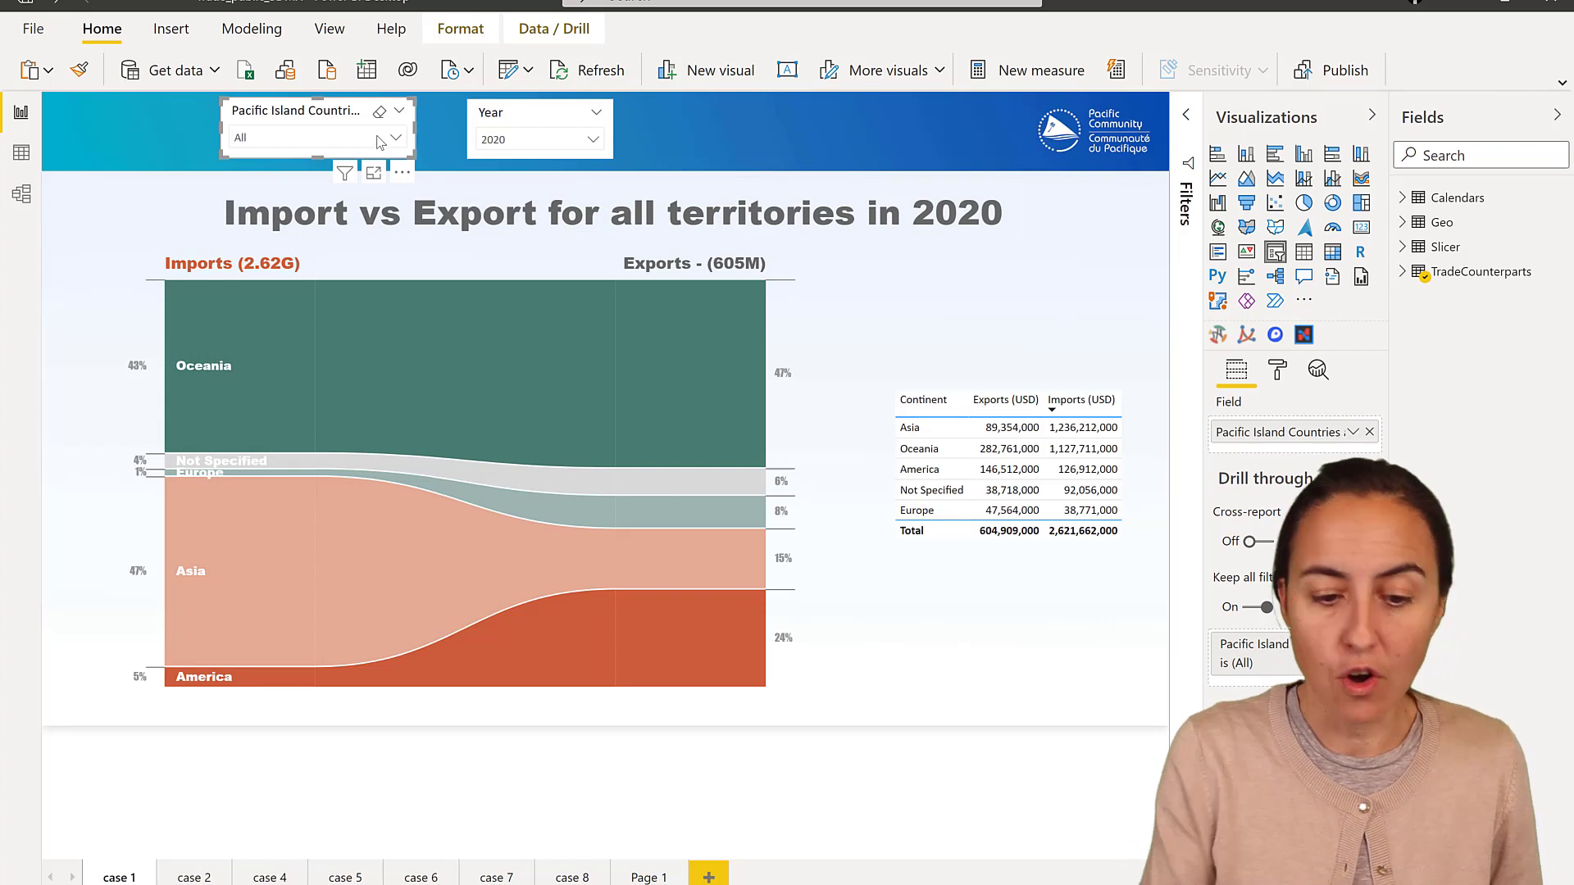
click(277, 135)
click(279, 226)
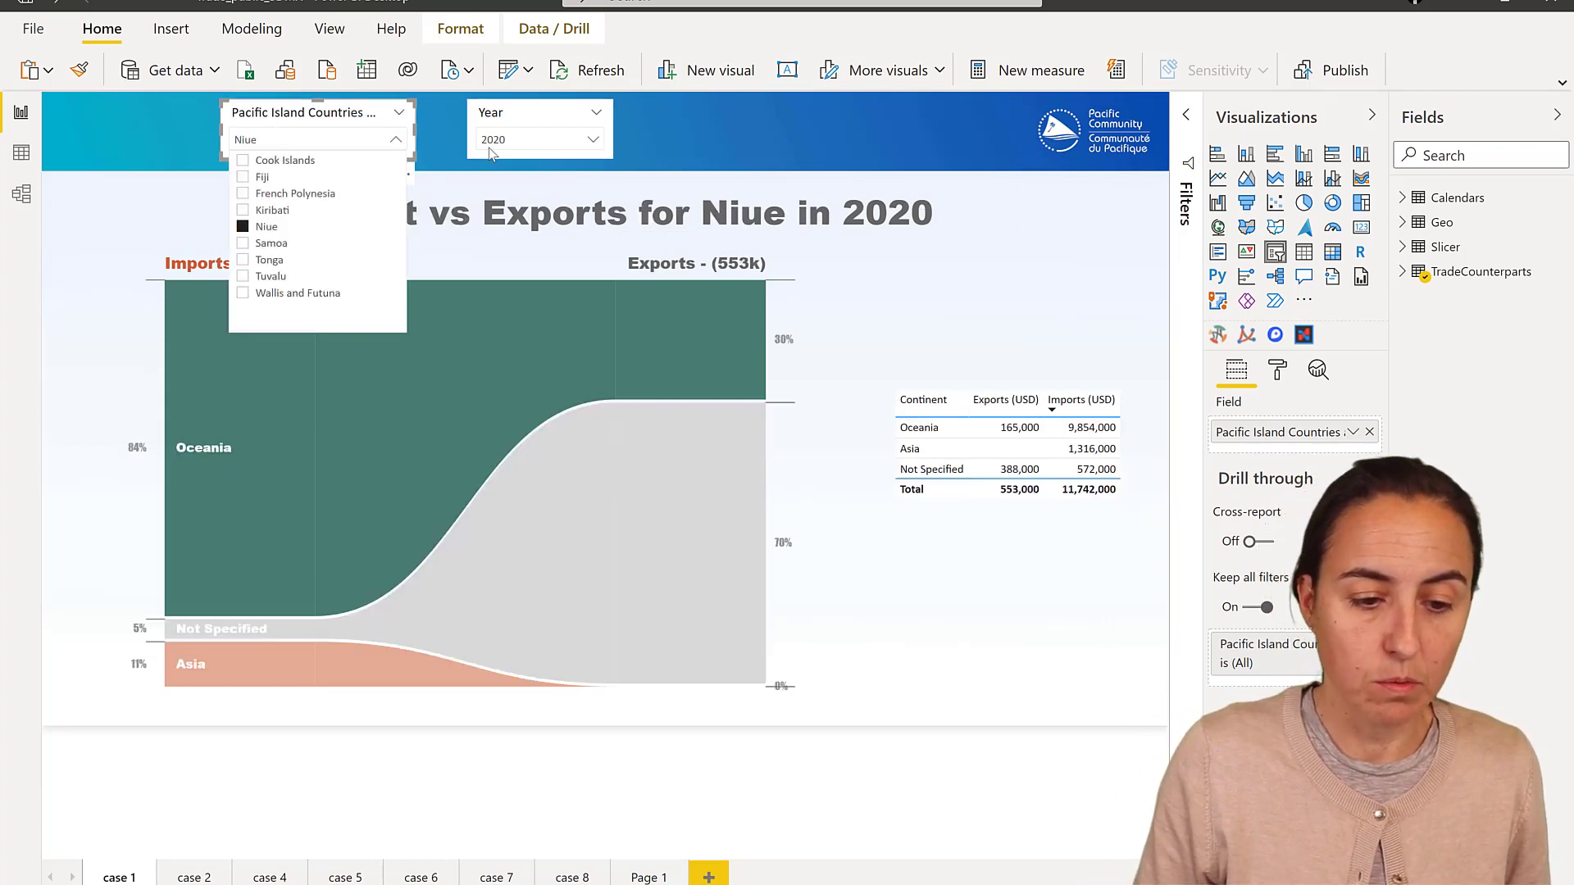
click(489, 146)
click(512, 244)
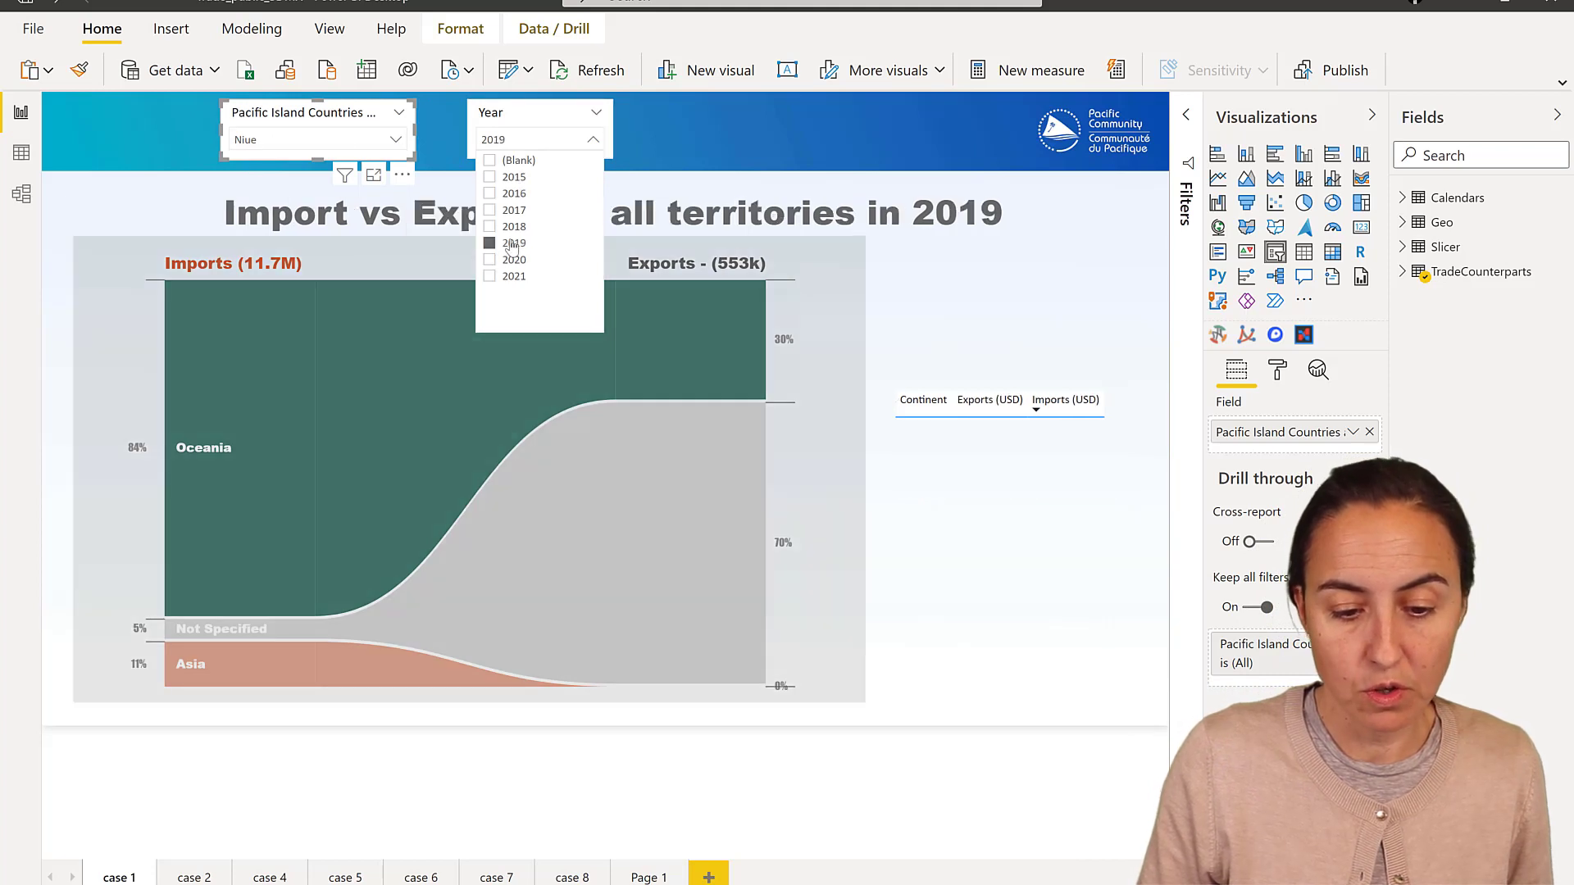
click(513, 227)
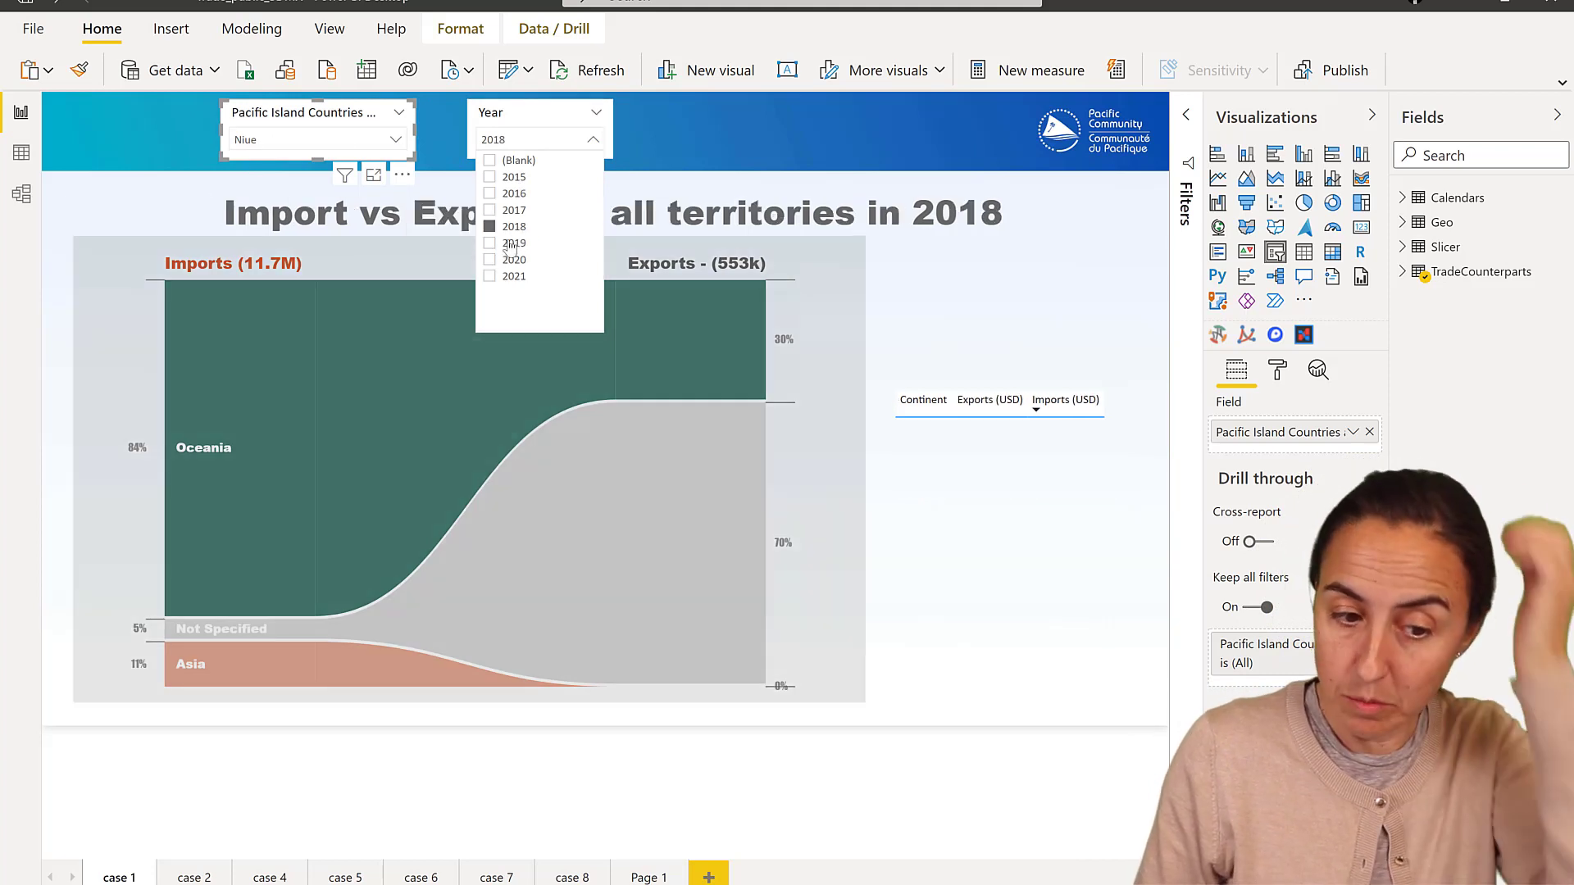
click(511, 243)
click(687, 145)
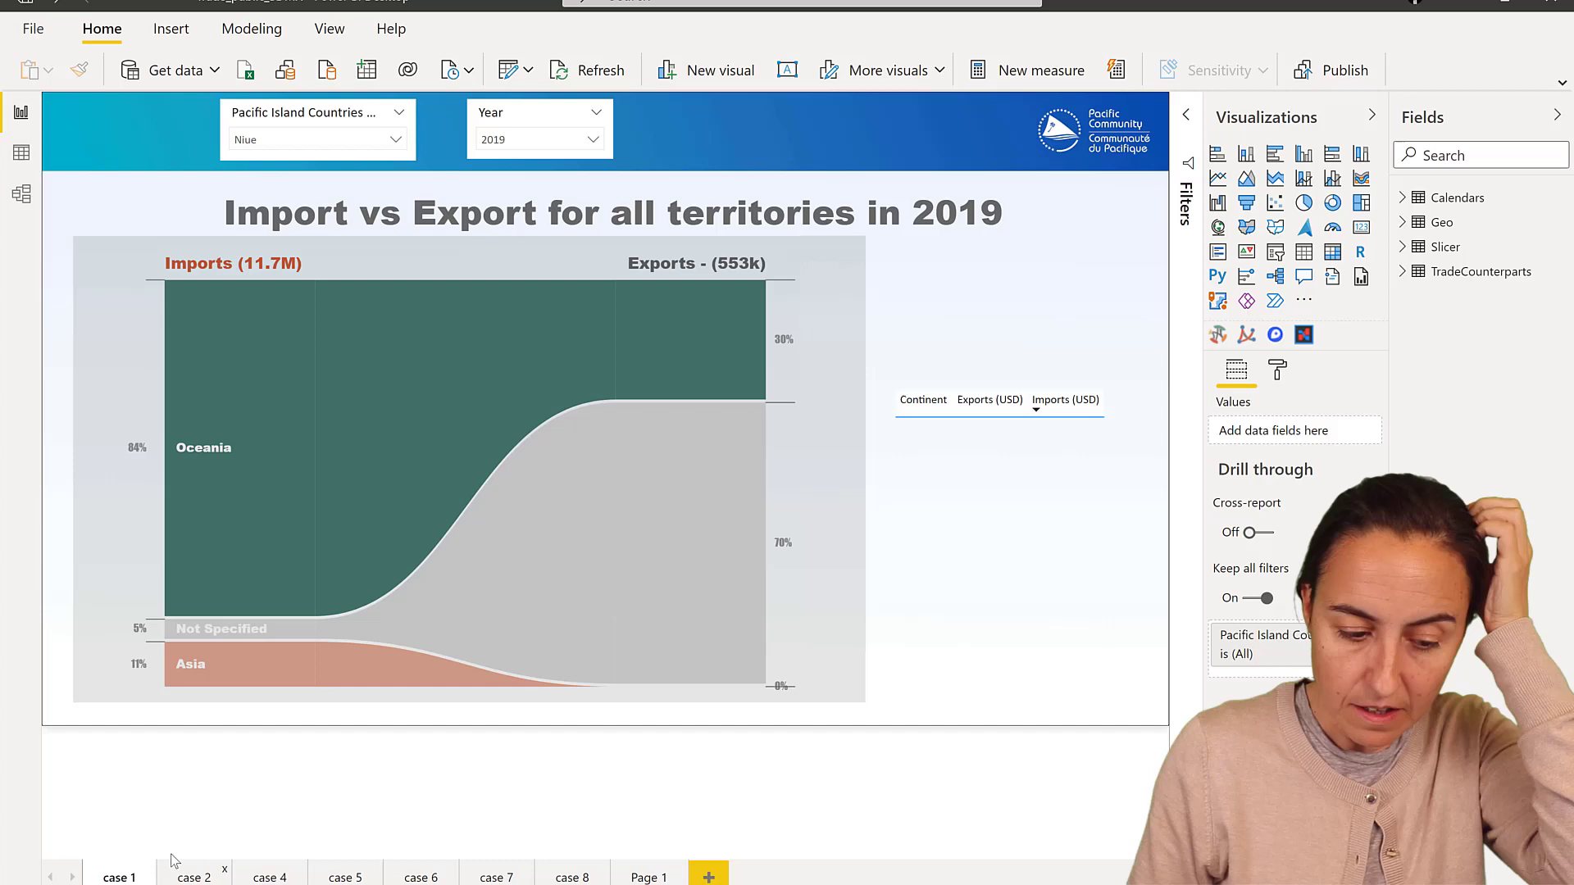
click(191, 877)
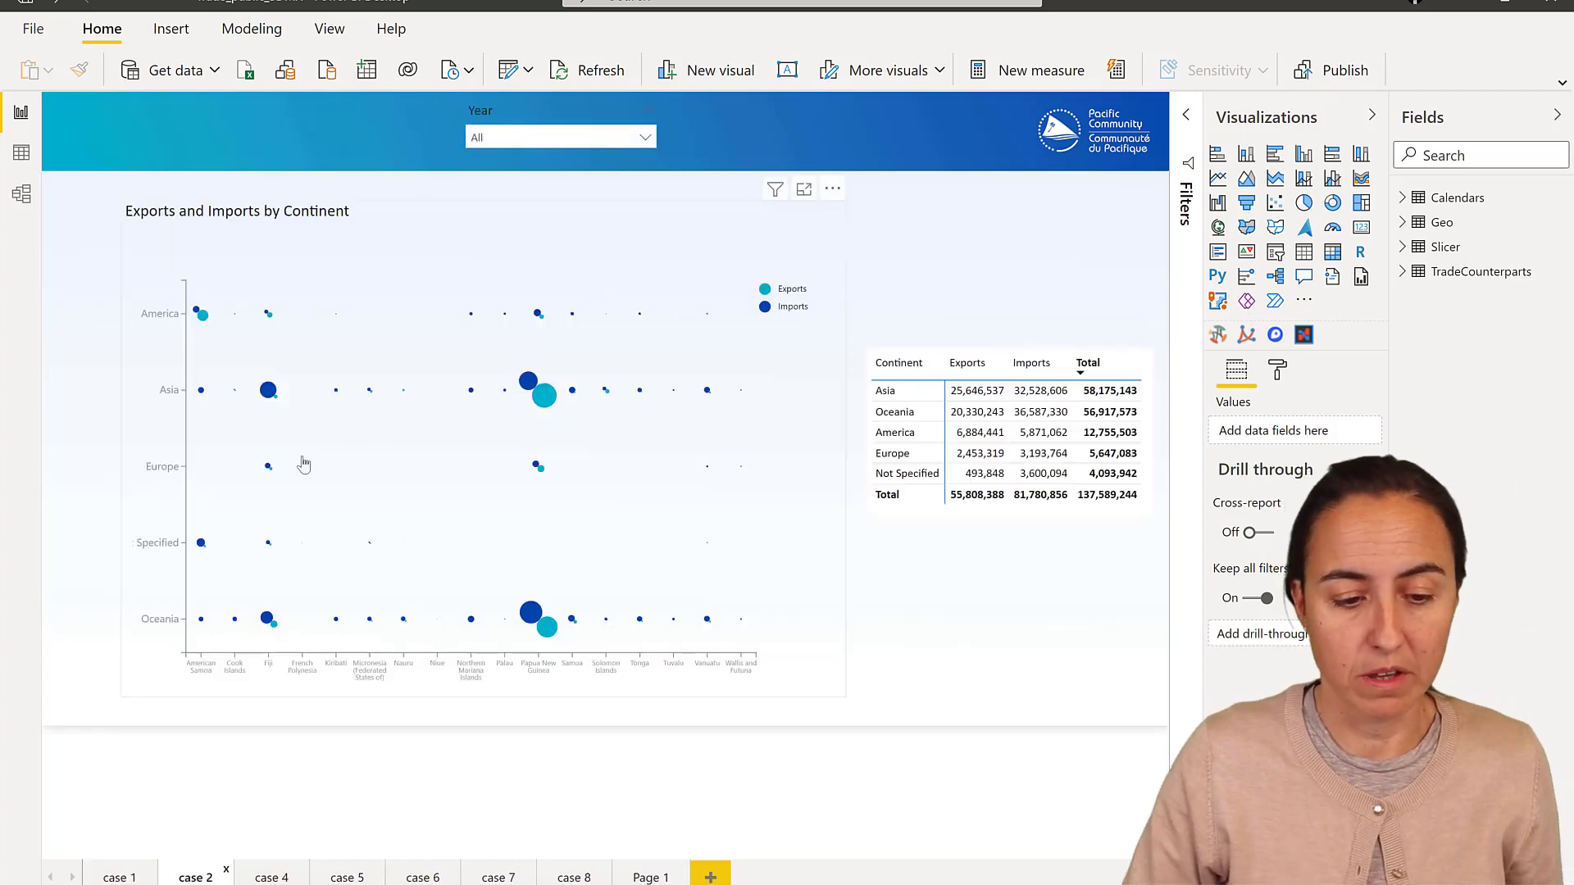
Inspect the Exports and Imports by Continent scatter chart's fields, then go to case 4.
click(374, 242)
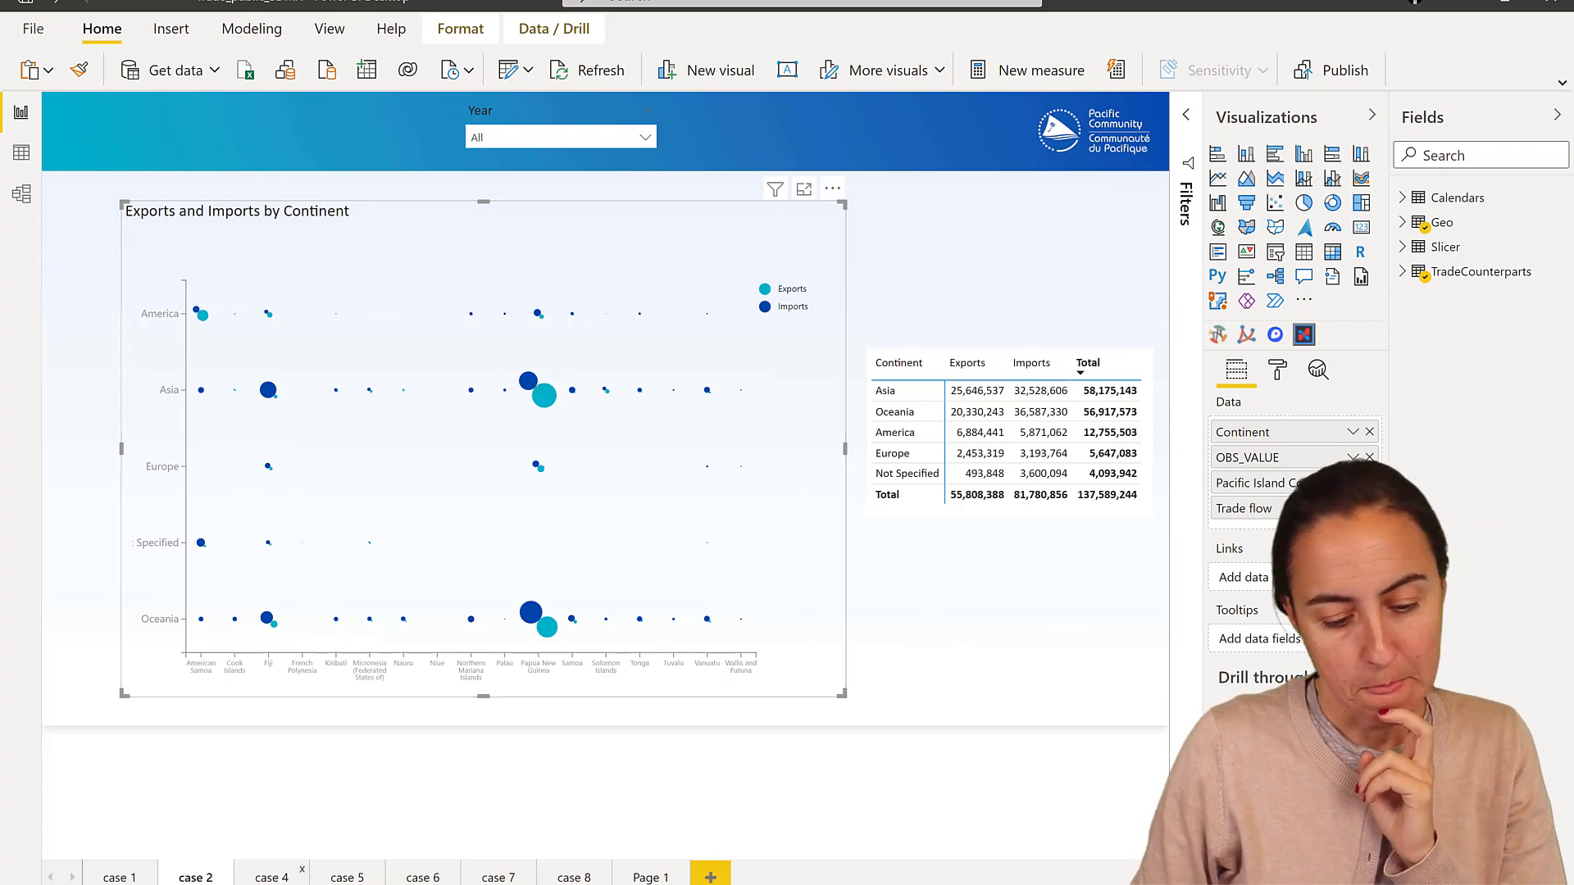
click(271, 877)
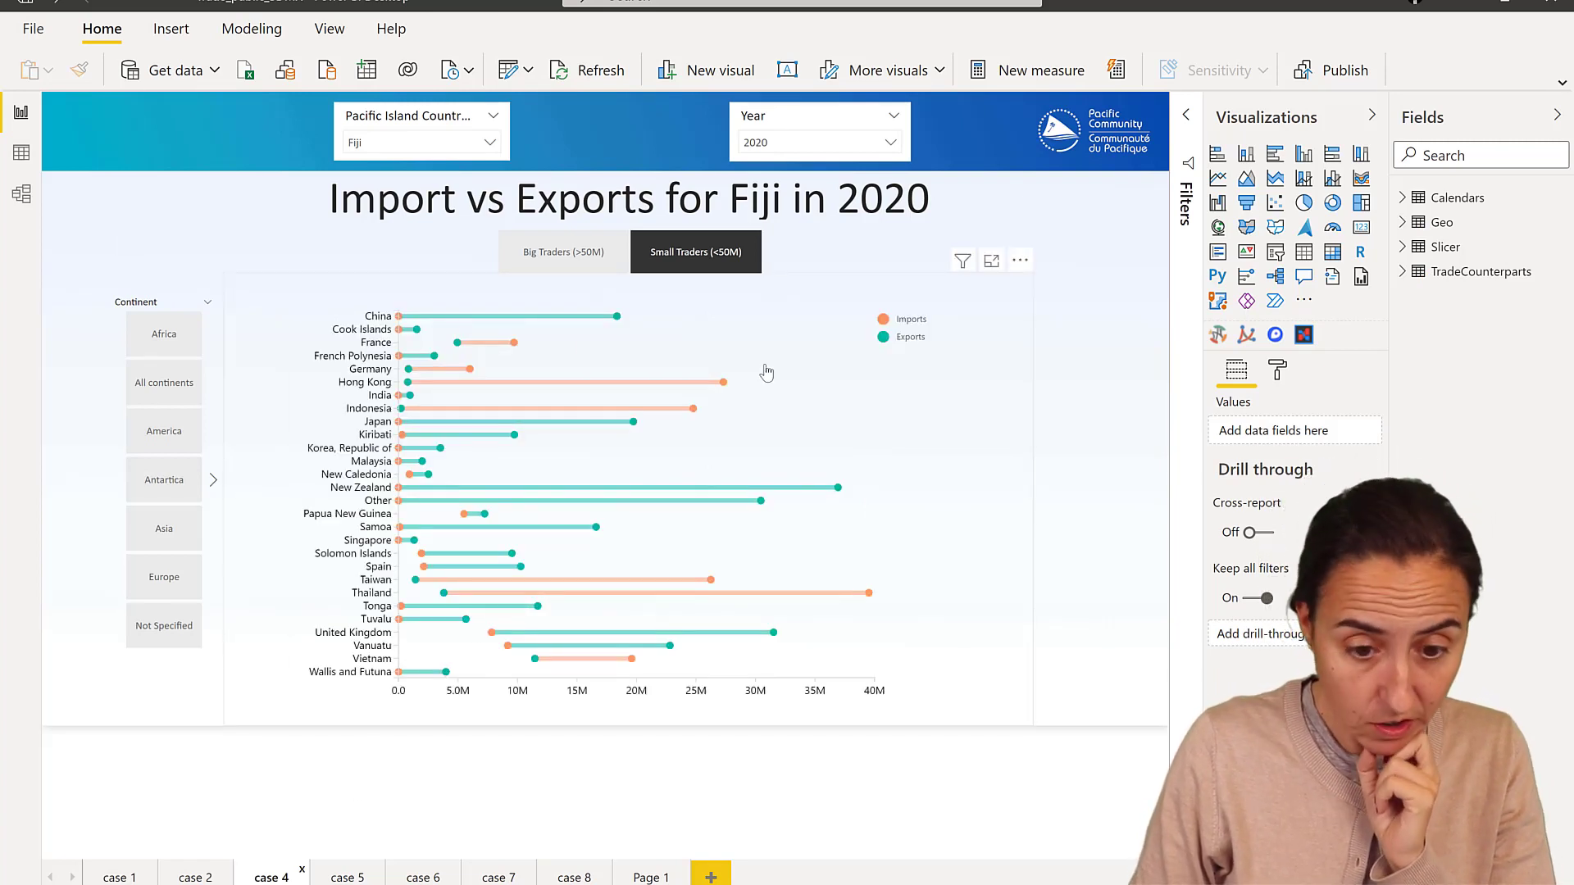
Compare Big and Small Traders on case 4, keep the under-50M filter, then go to case 5.
click(666, 258)
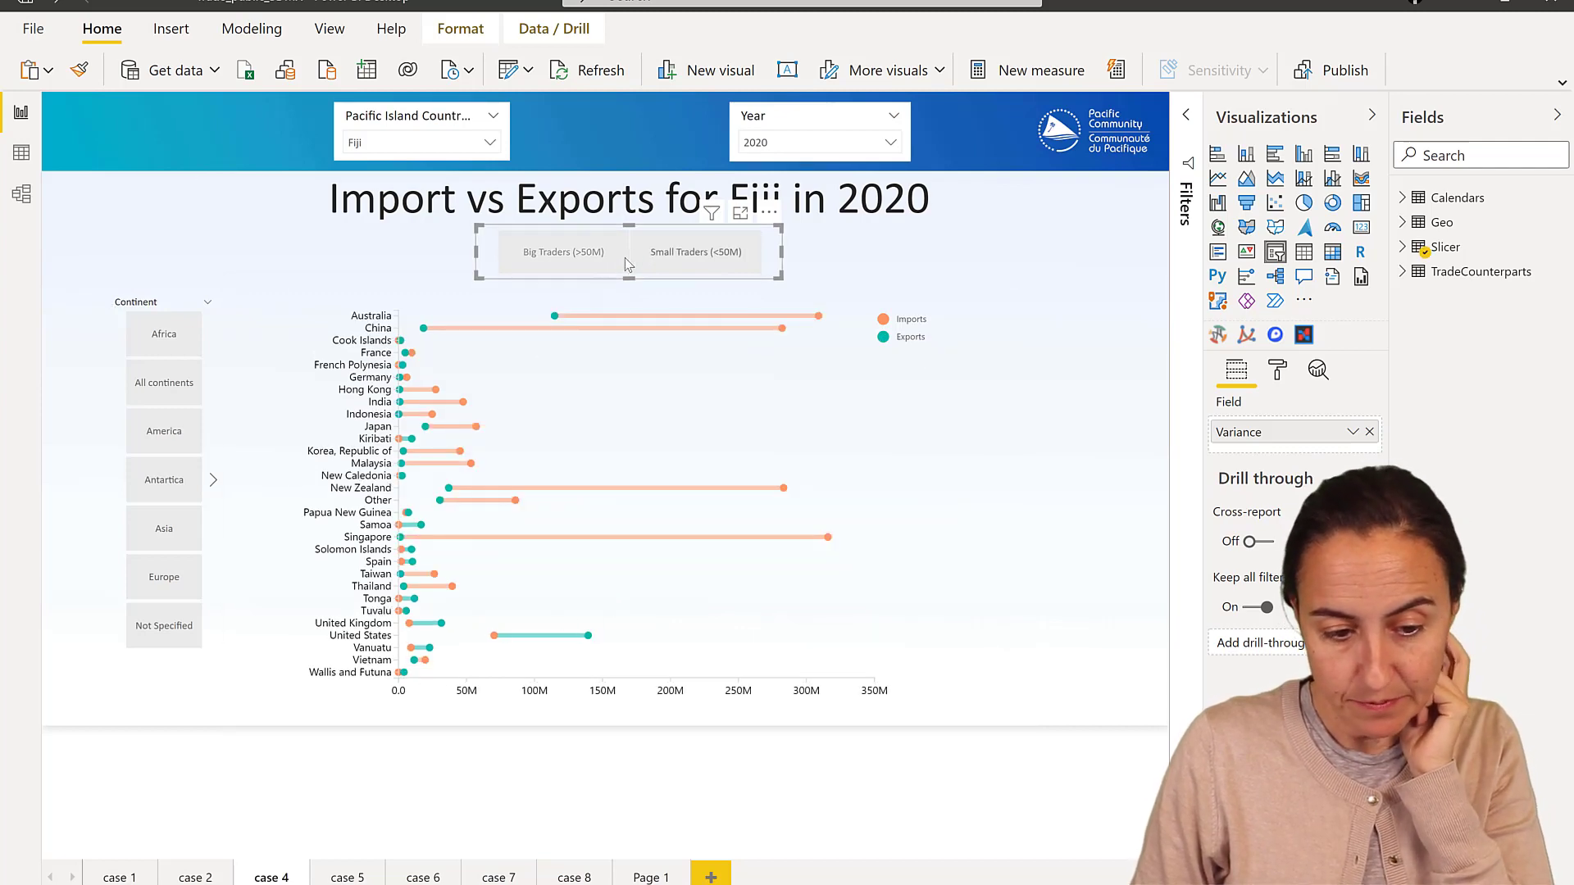
click(565, 254)
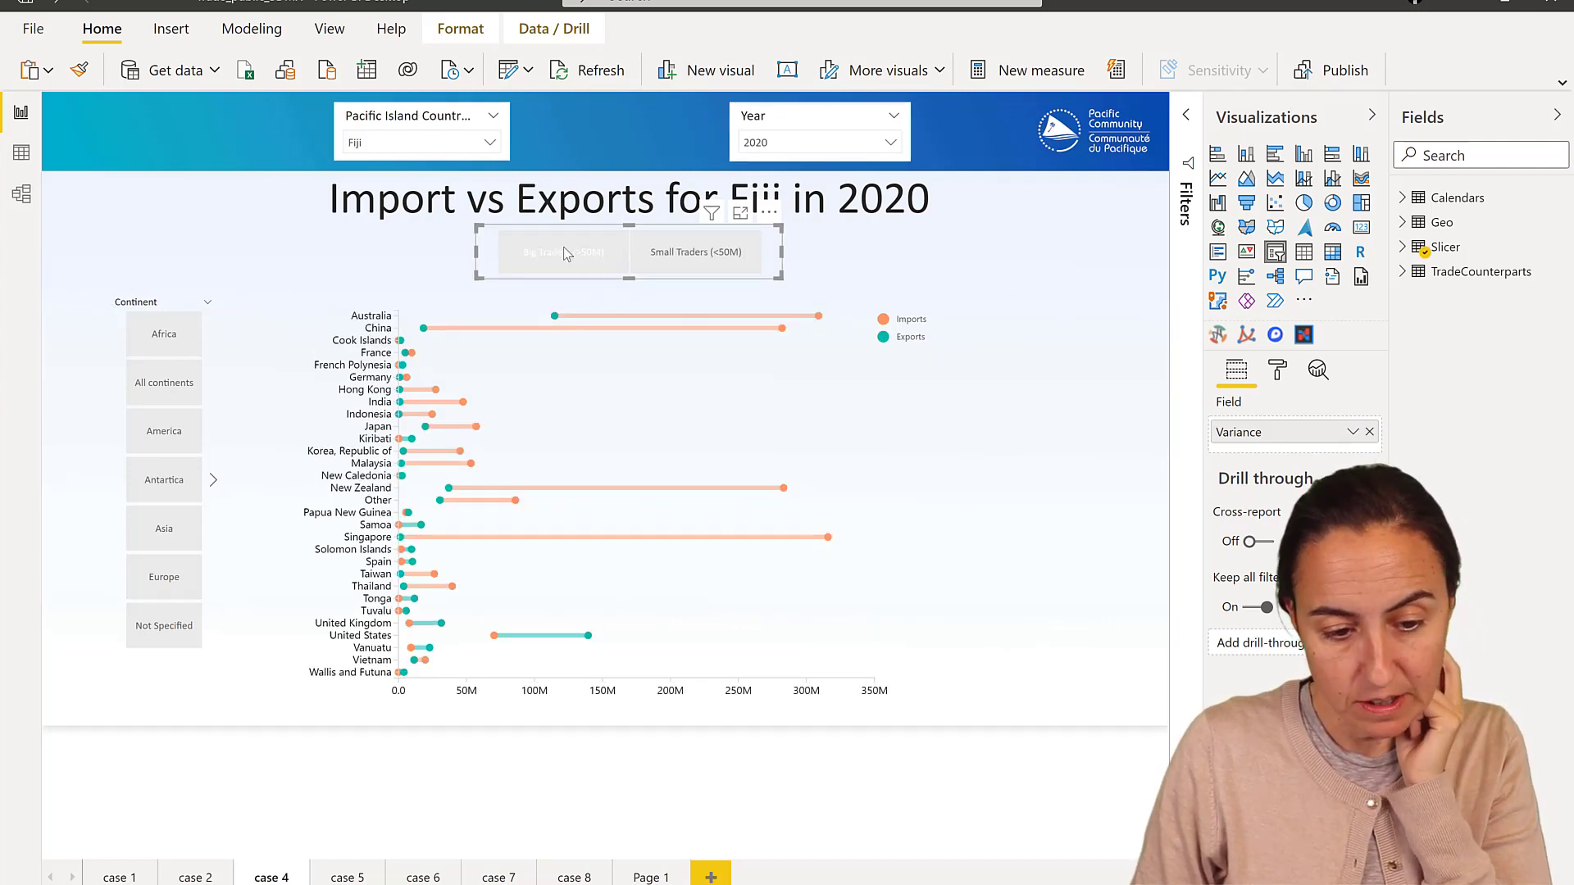
click(713, 258)
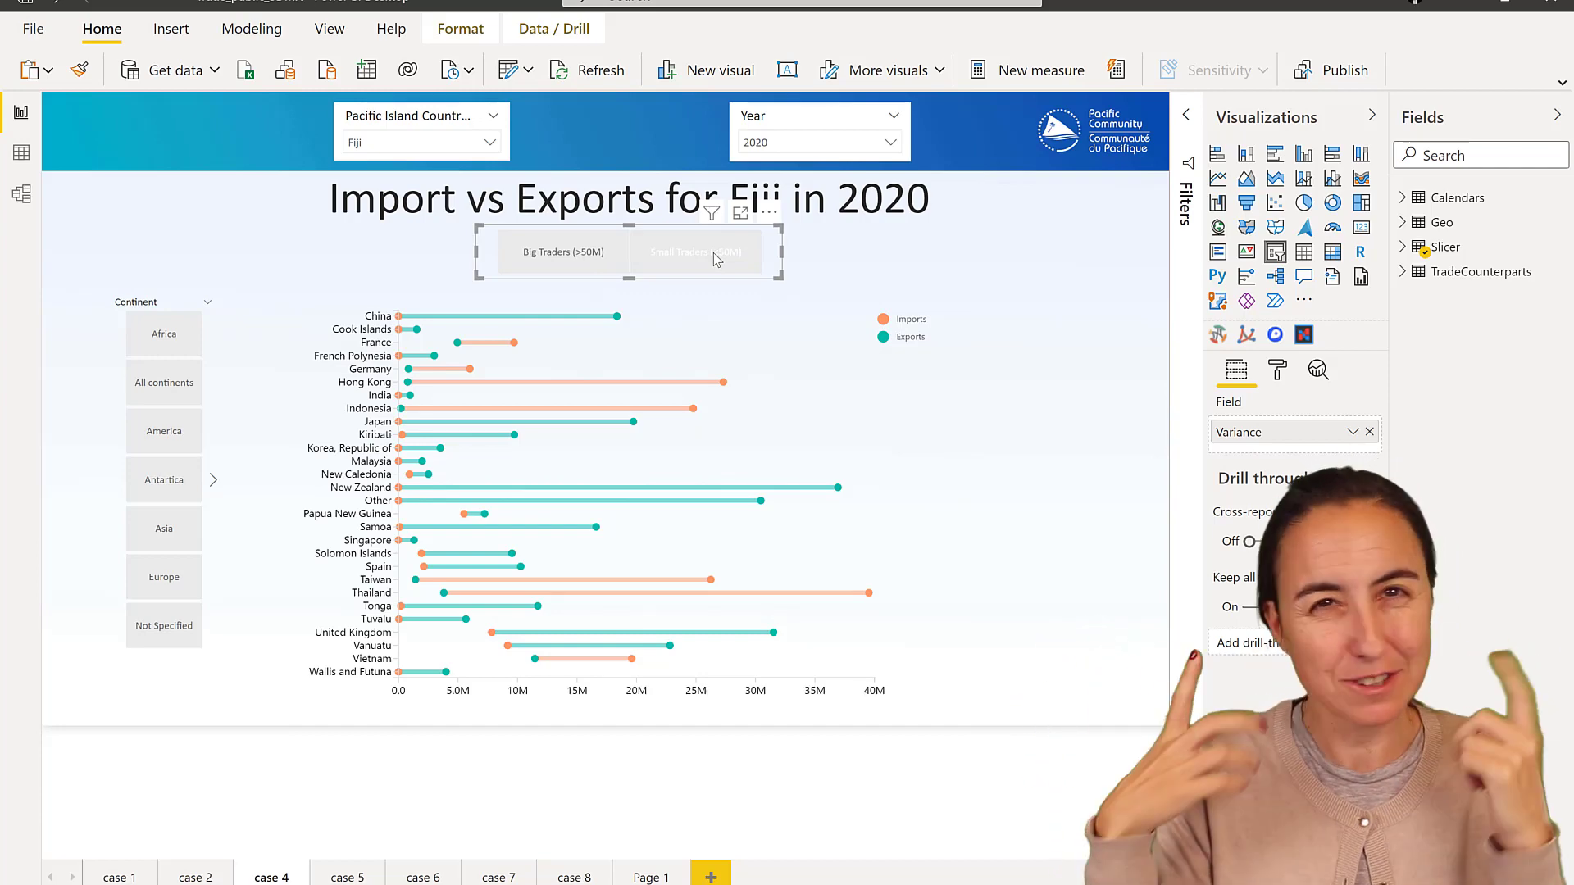
click(713, 252)
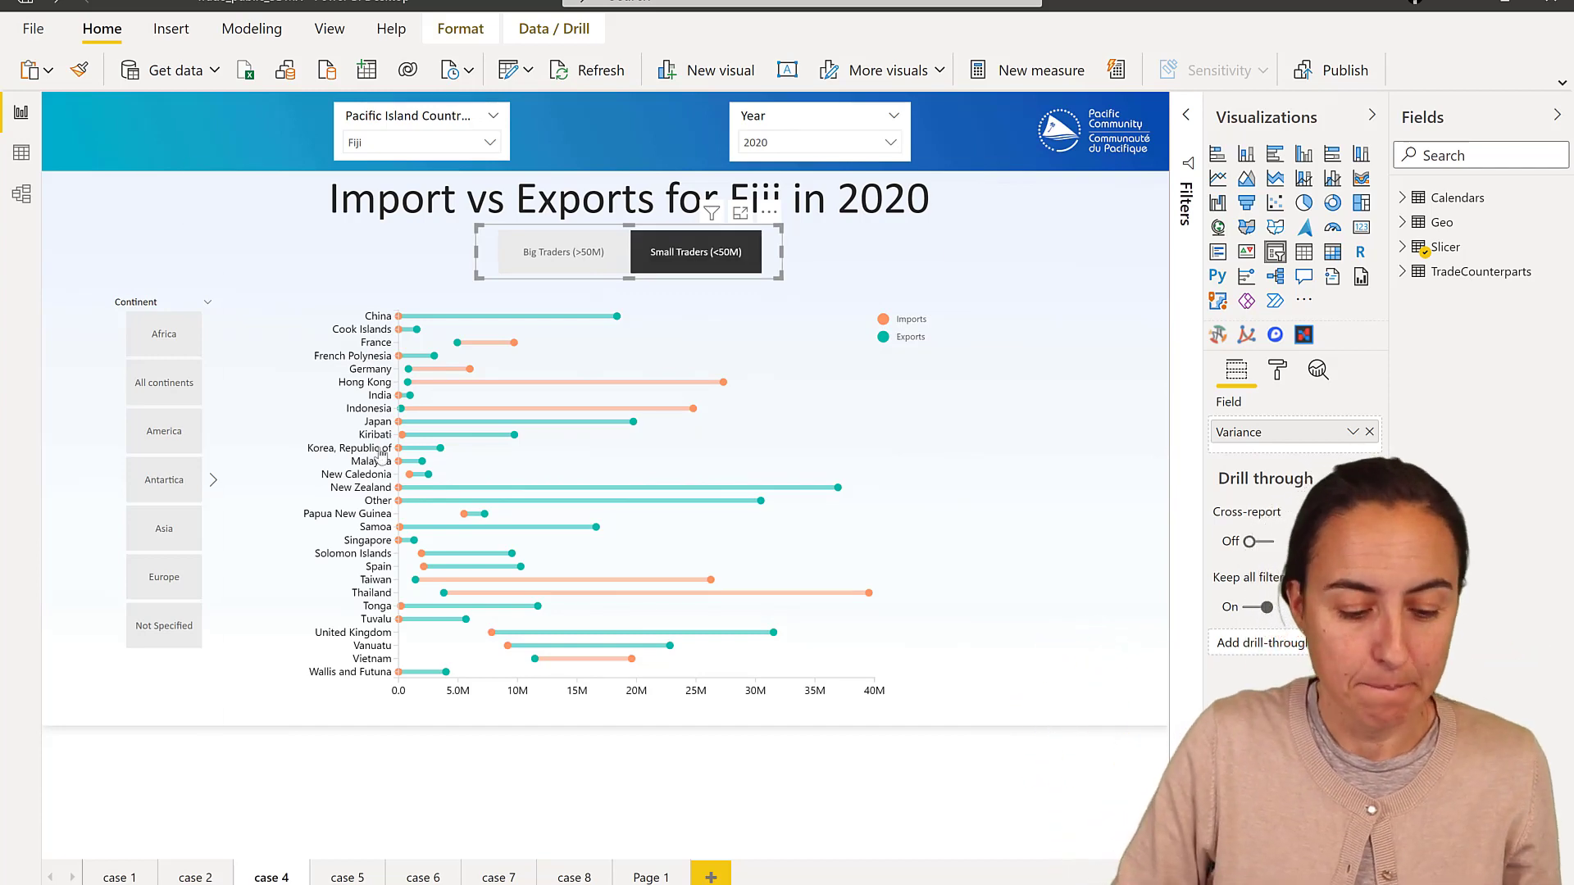
click(343, 877)
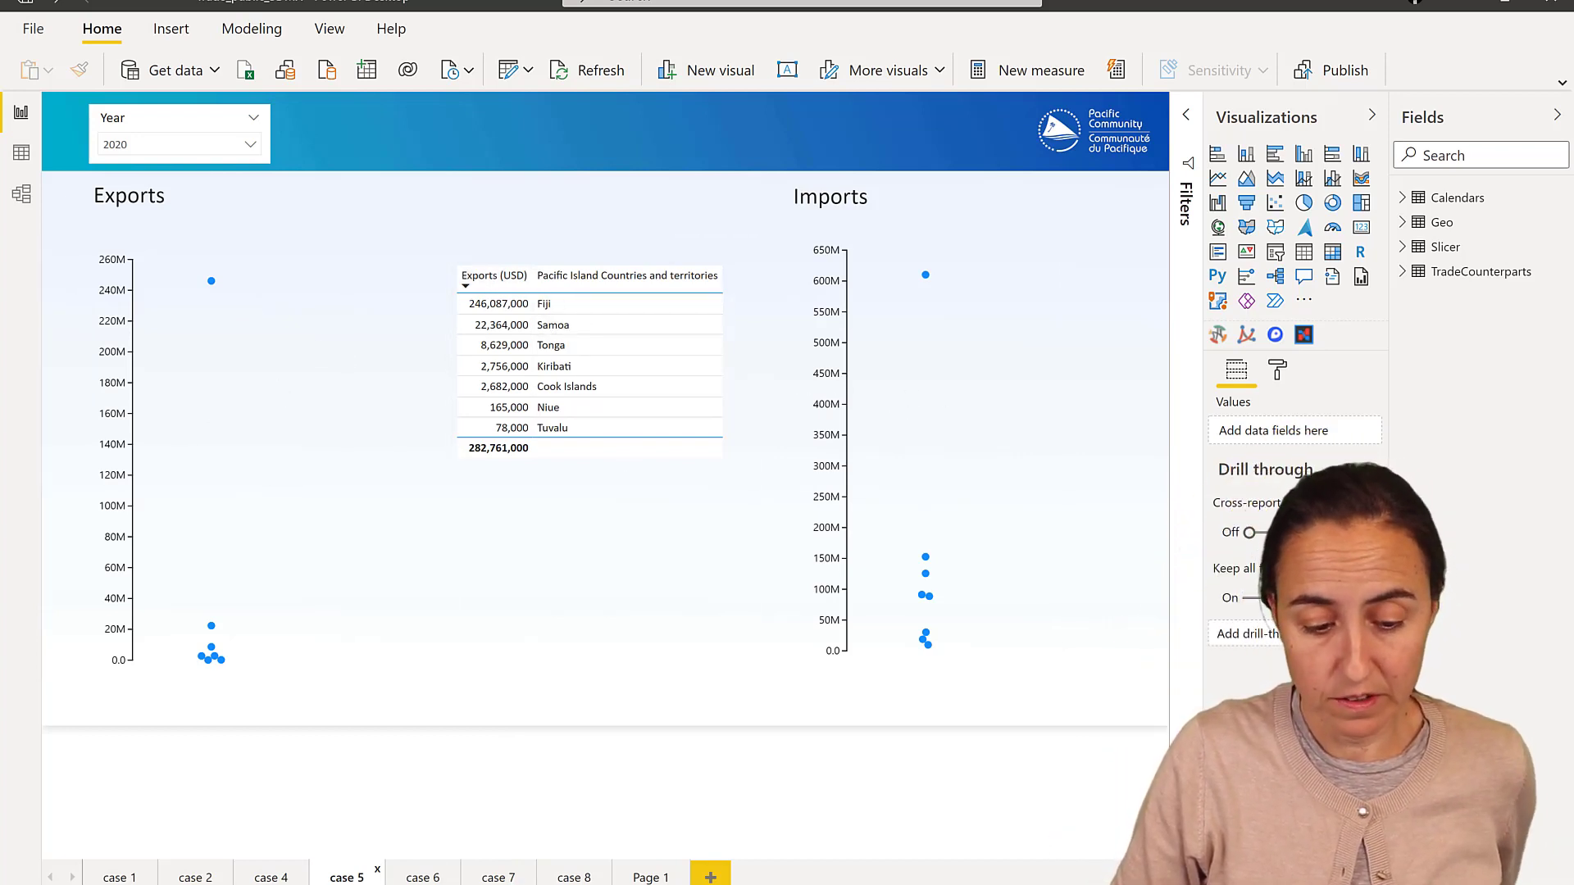
Review the case 6 trade-flow chart, then move on to the case 7 page.
click(425, 879)
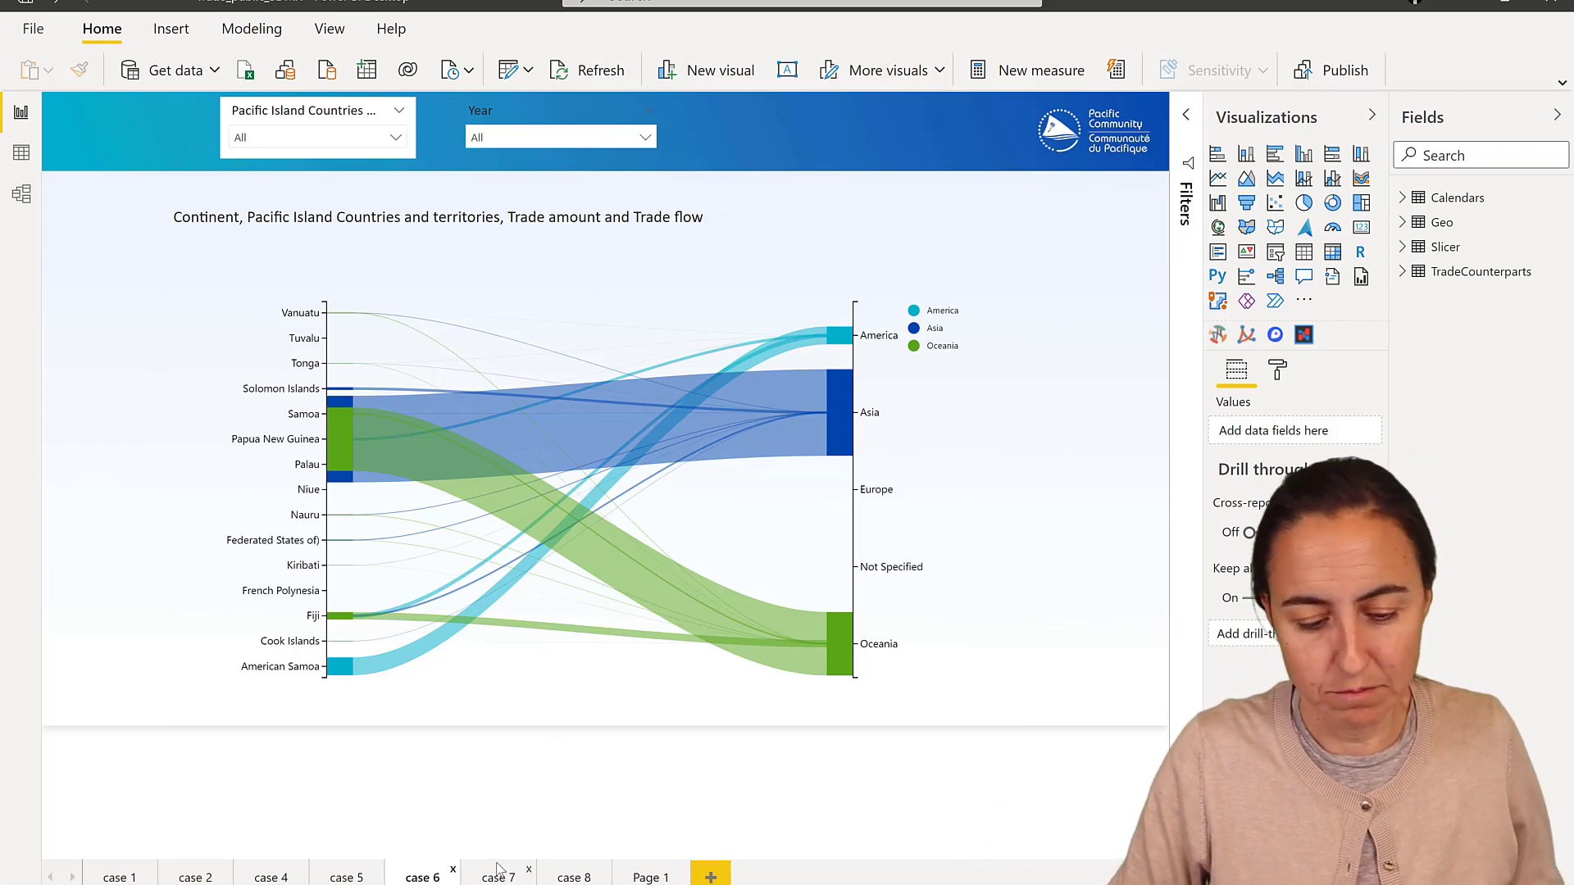
click(492, 877)
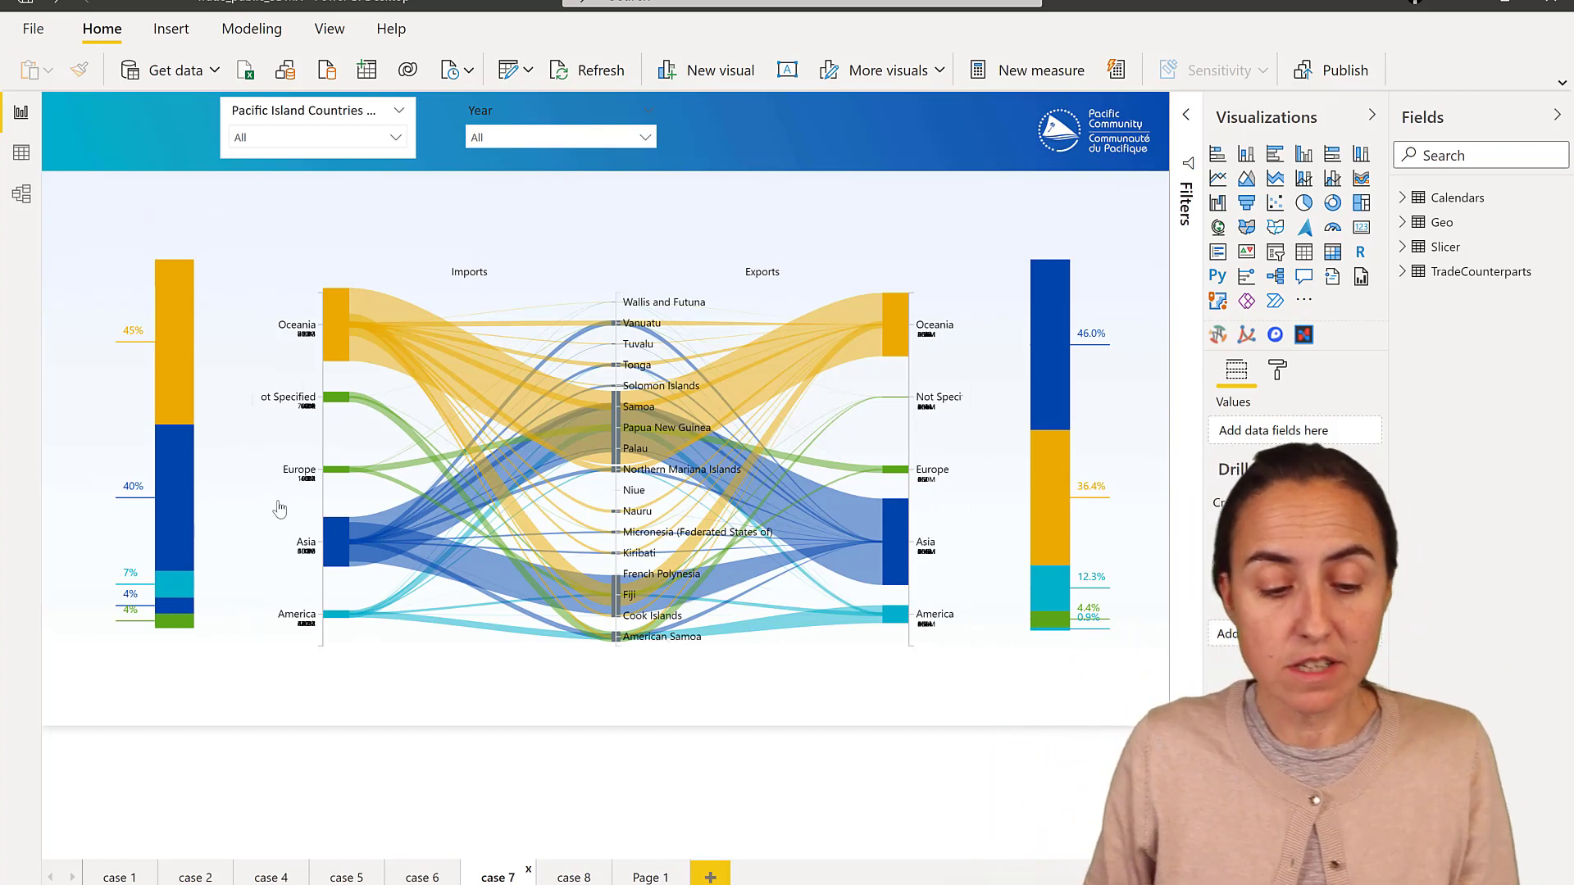
Filter the flows to Kiribati, French Polynesia, Northern Mariana Islands, then Palau; go to case 8.
click(399, 136)
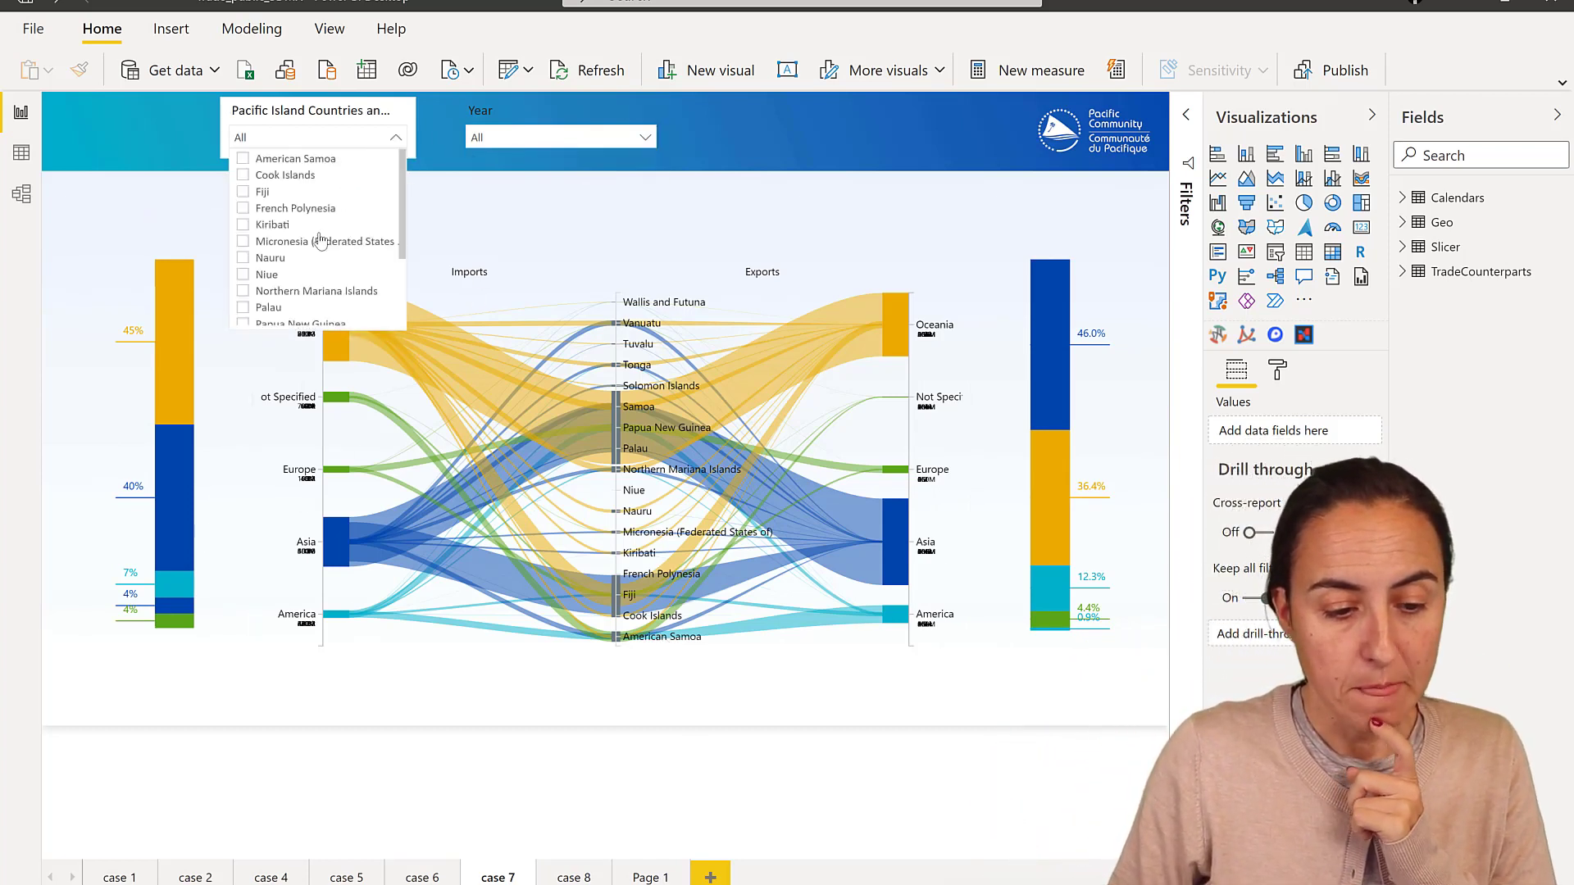
click(249, 227)
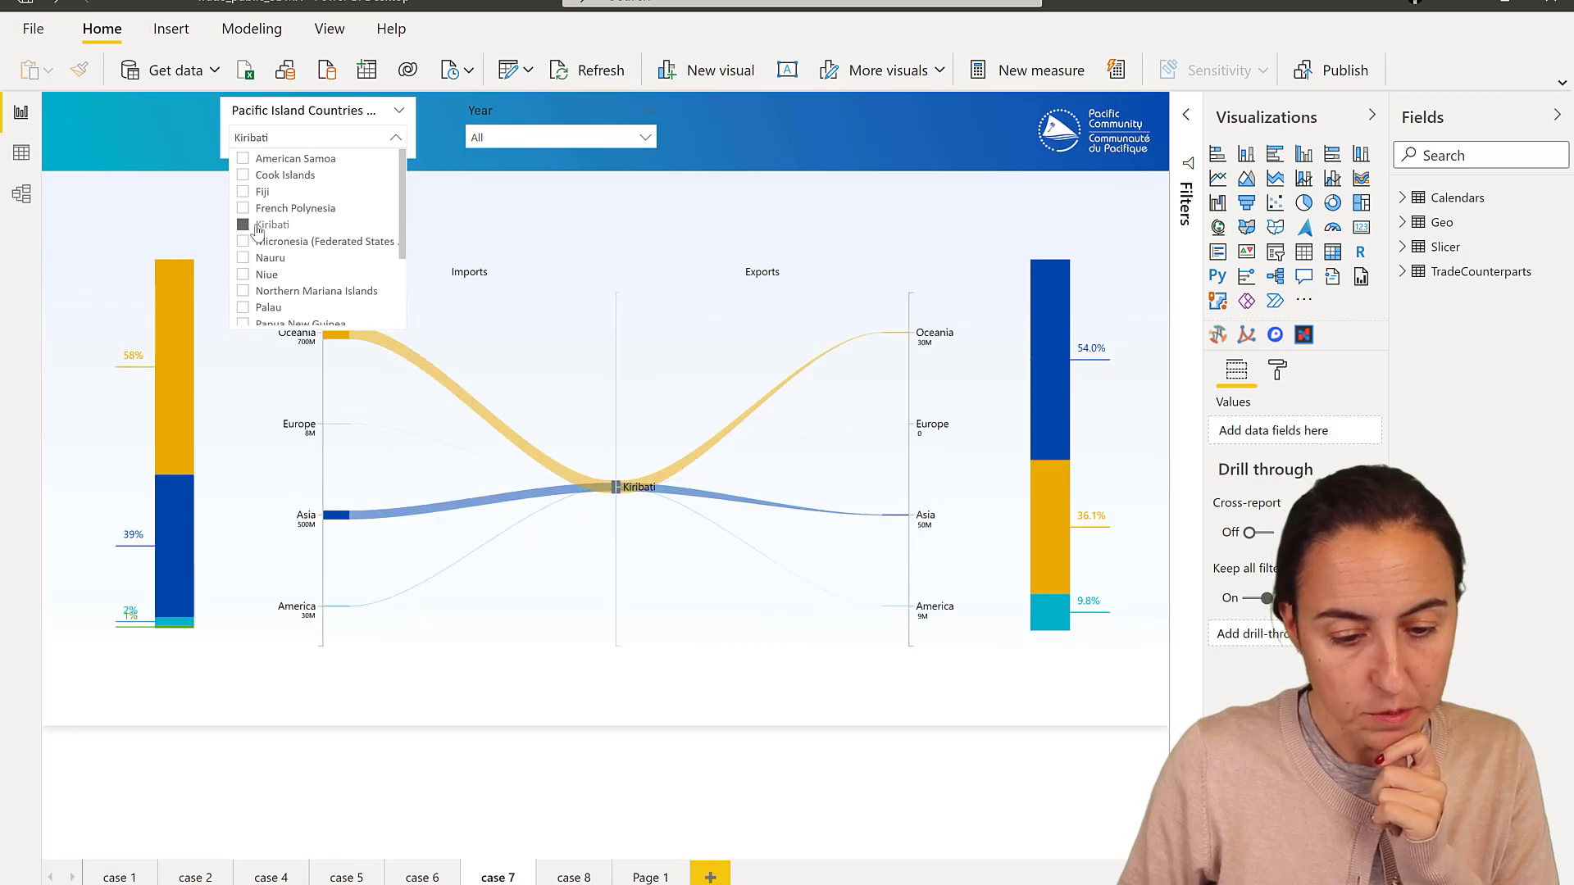
click(278, 210)
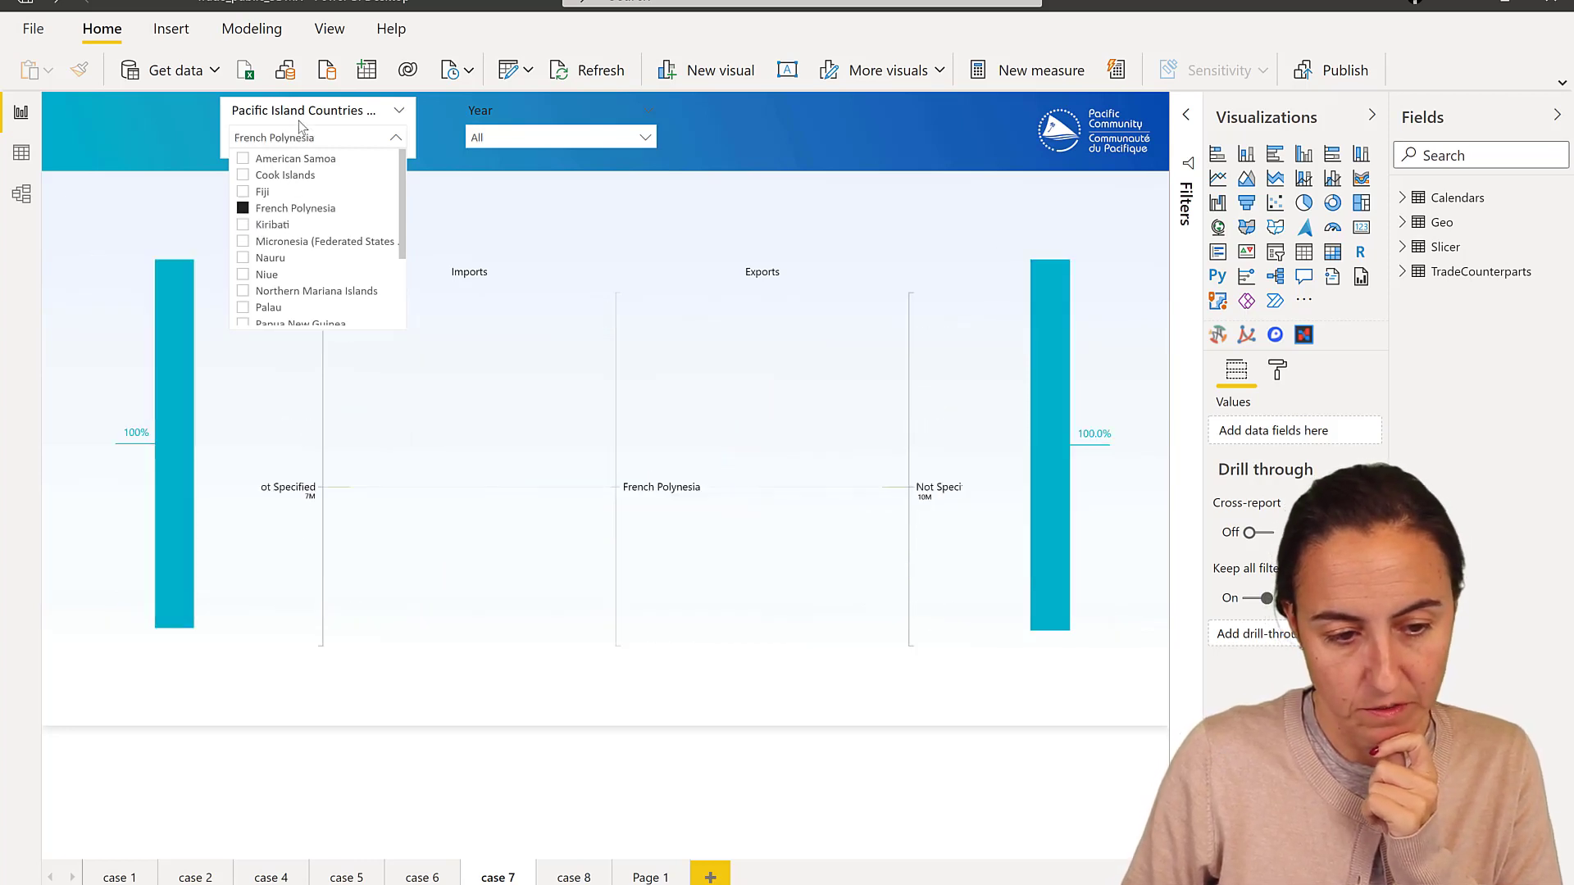
click(302, 292)
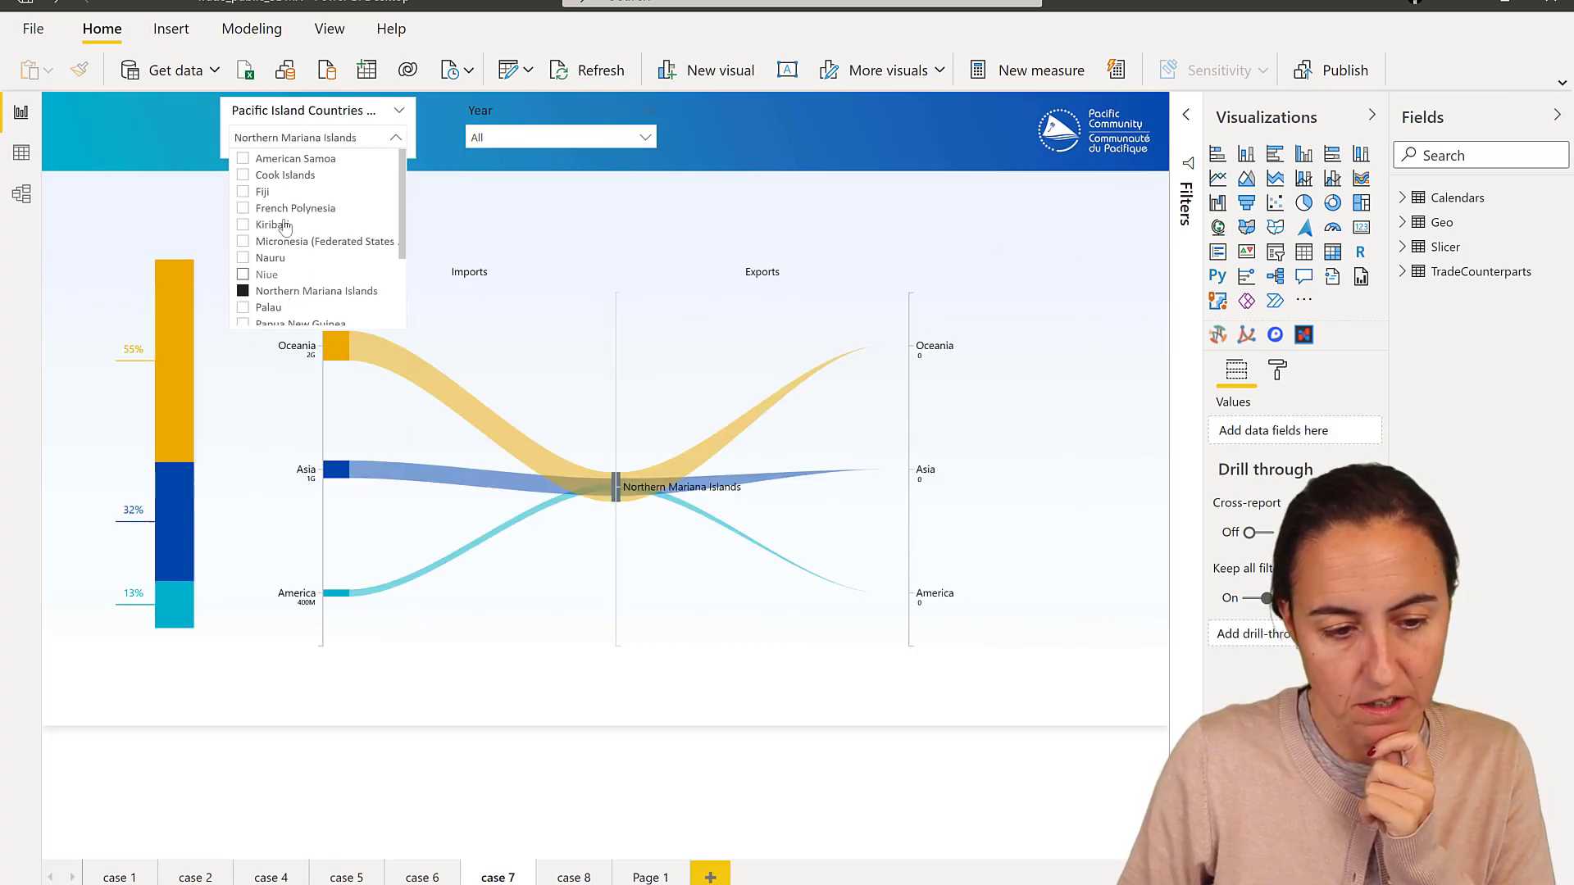
click(693, 223)
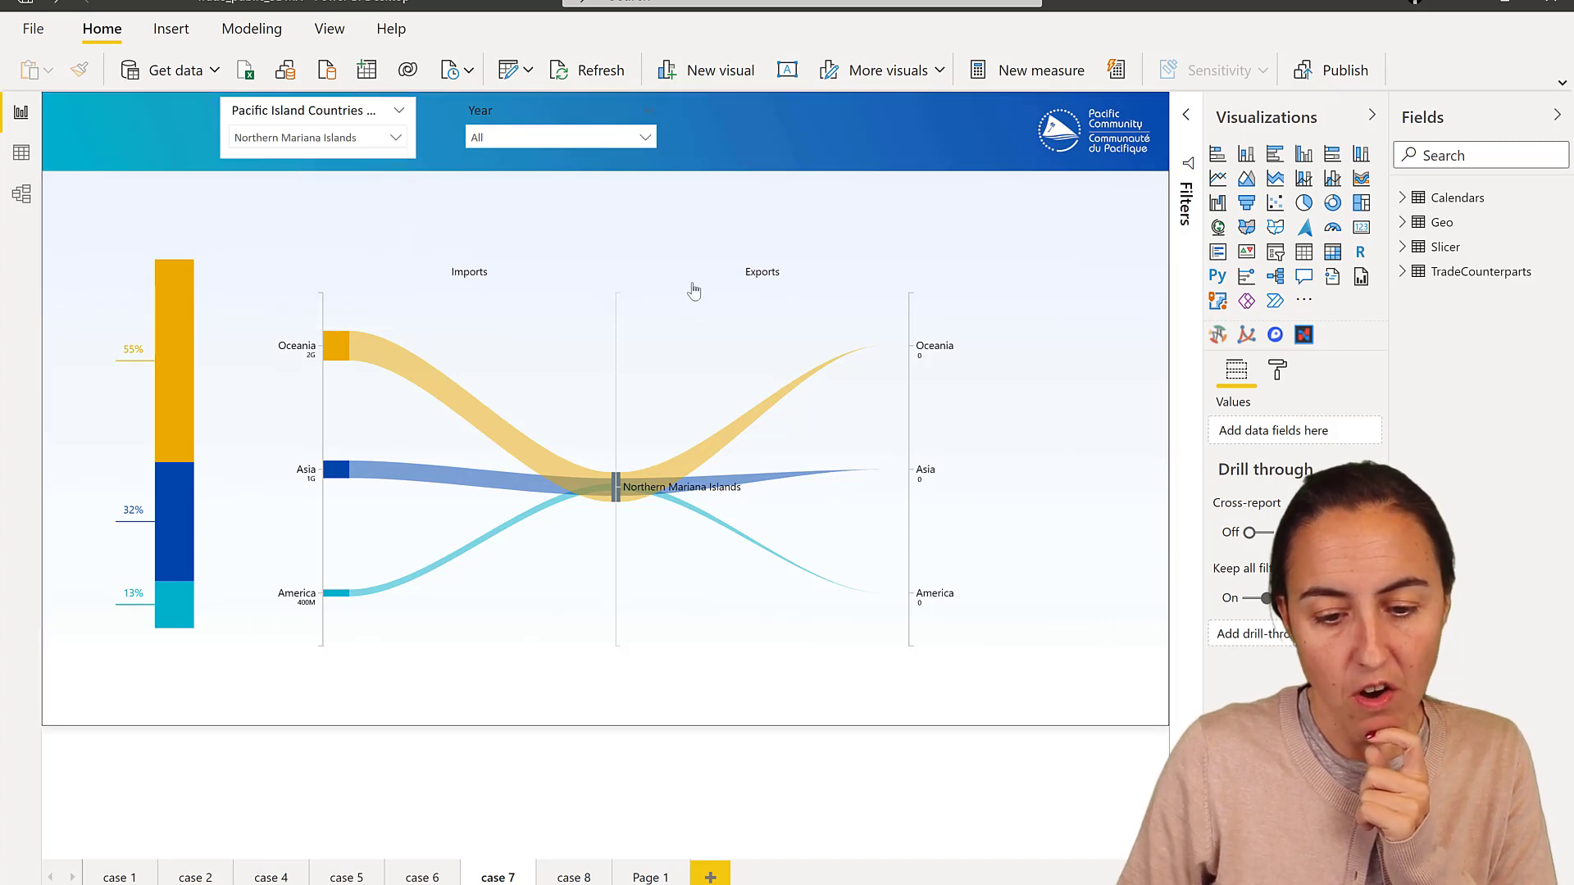
click(393, 137)
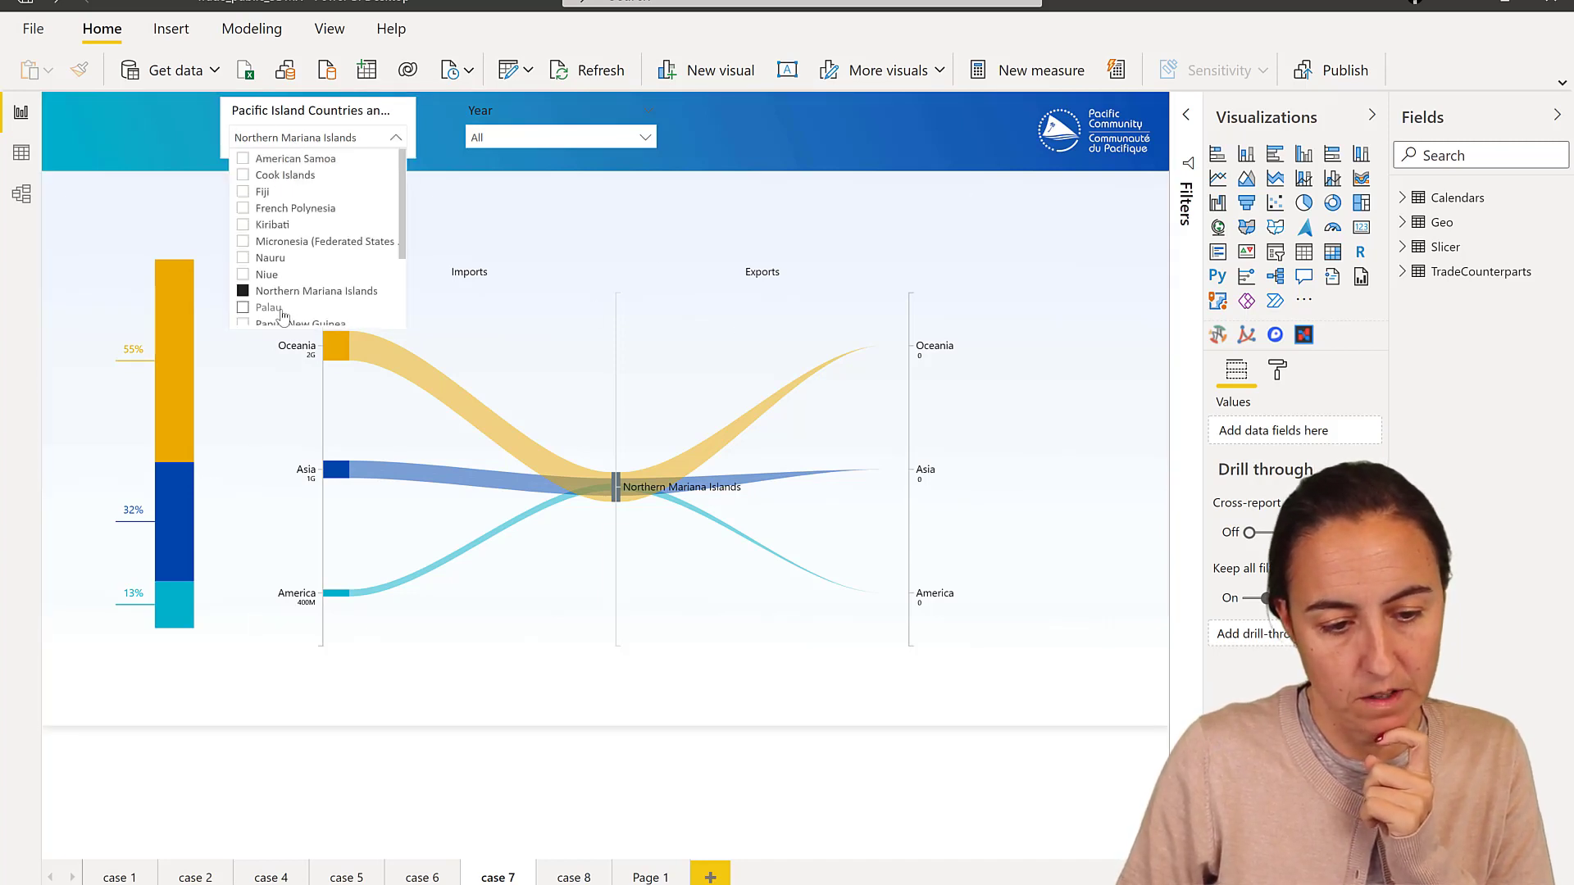
click(279, 310)
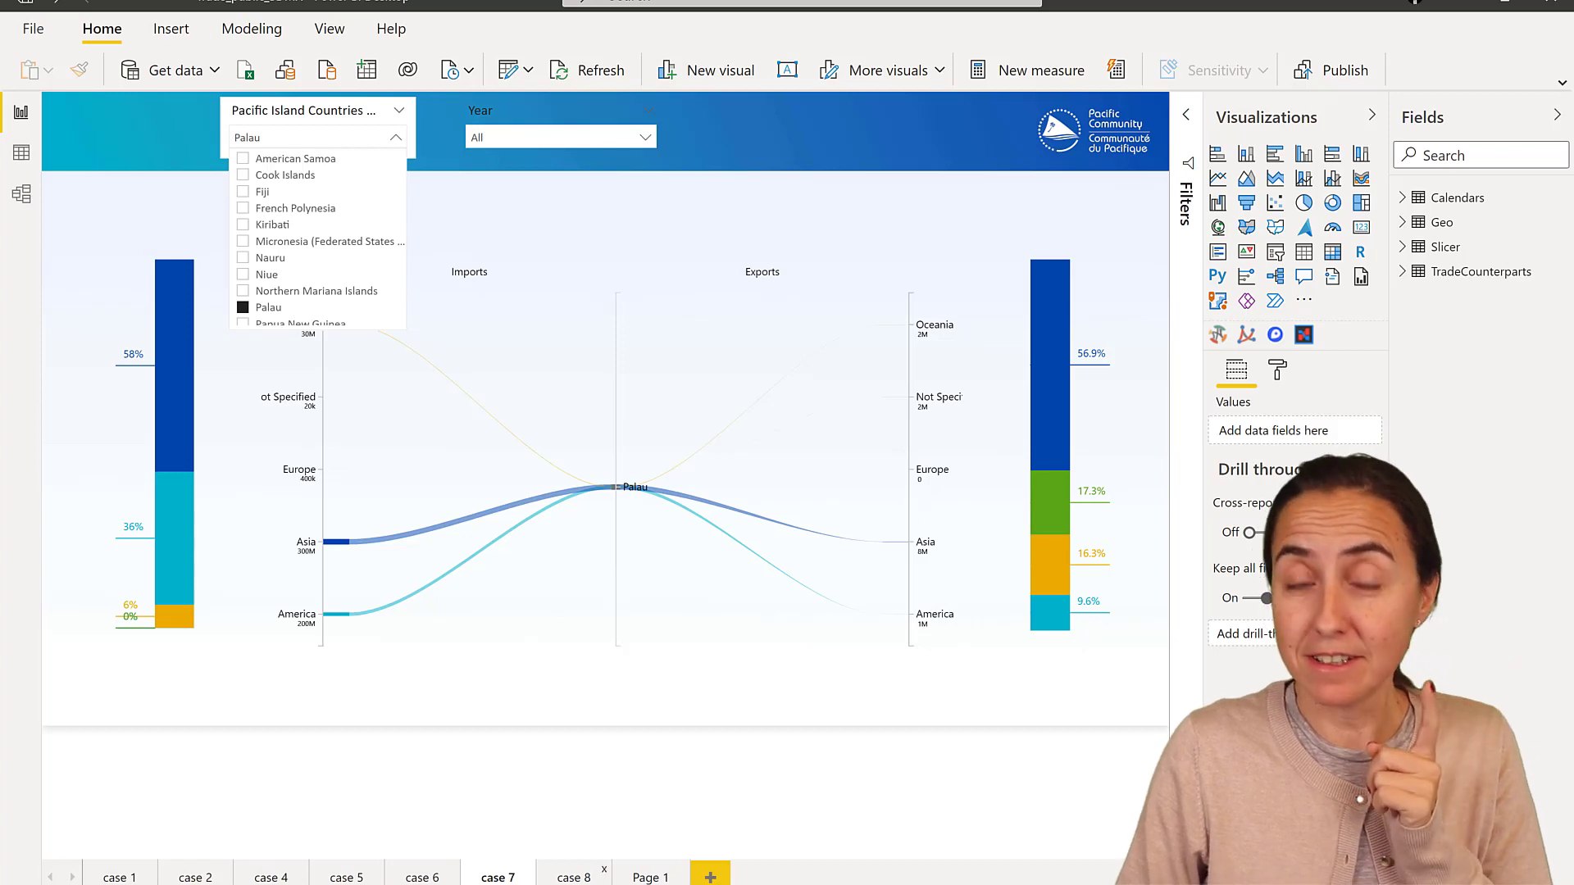
click(572, 878)
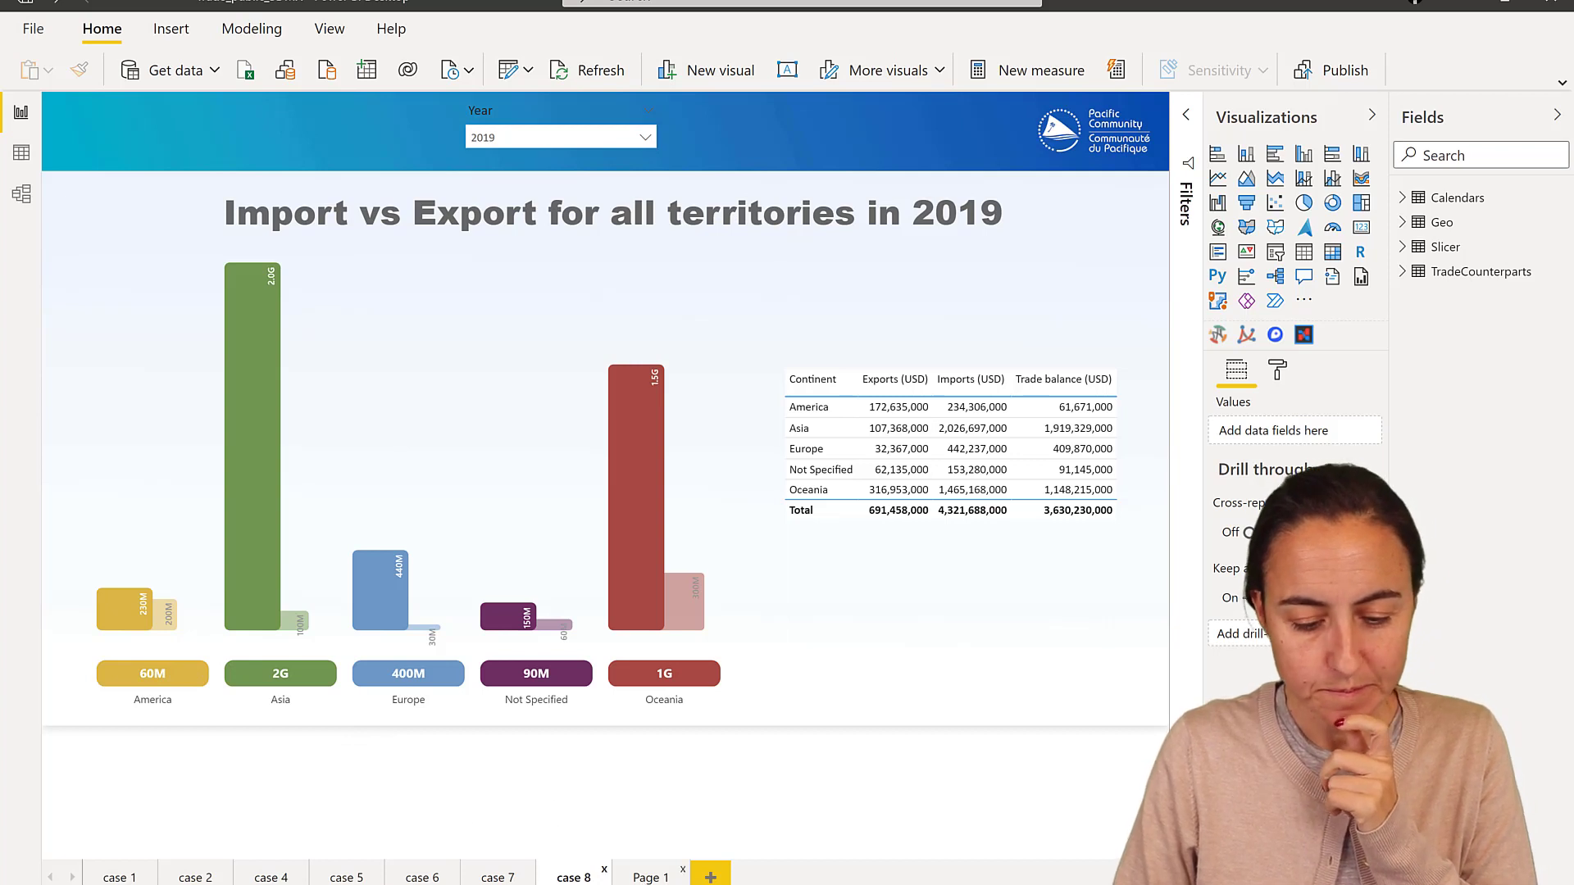
Switch to Page 1 to view exports and imports per continent, with Europe shown separately.
click(650, 875)
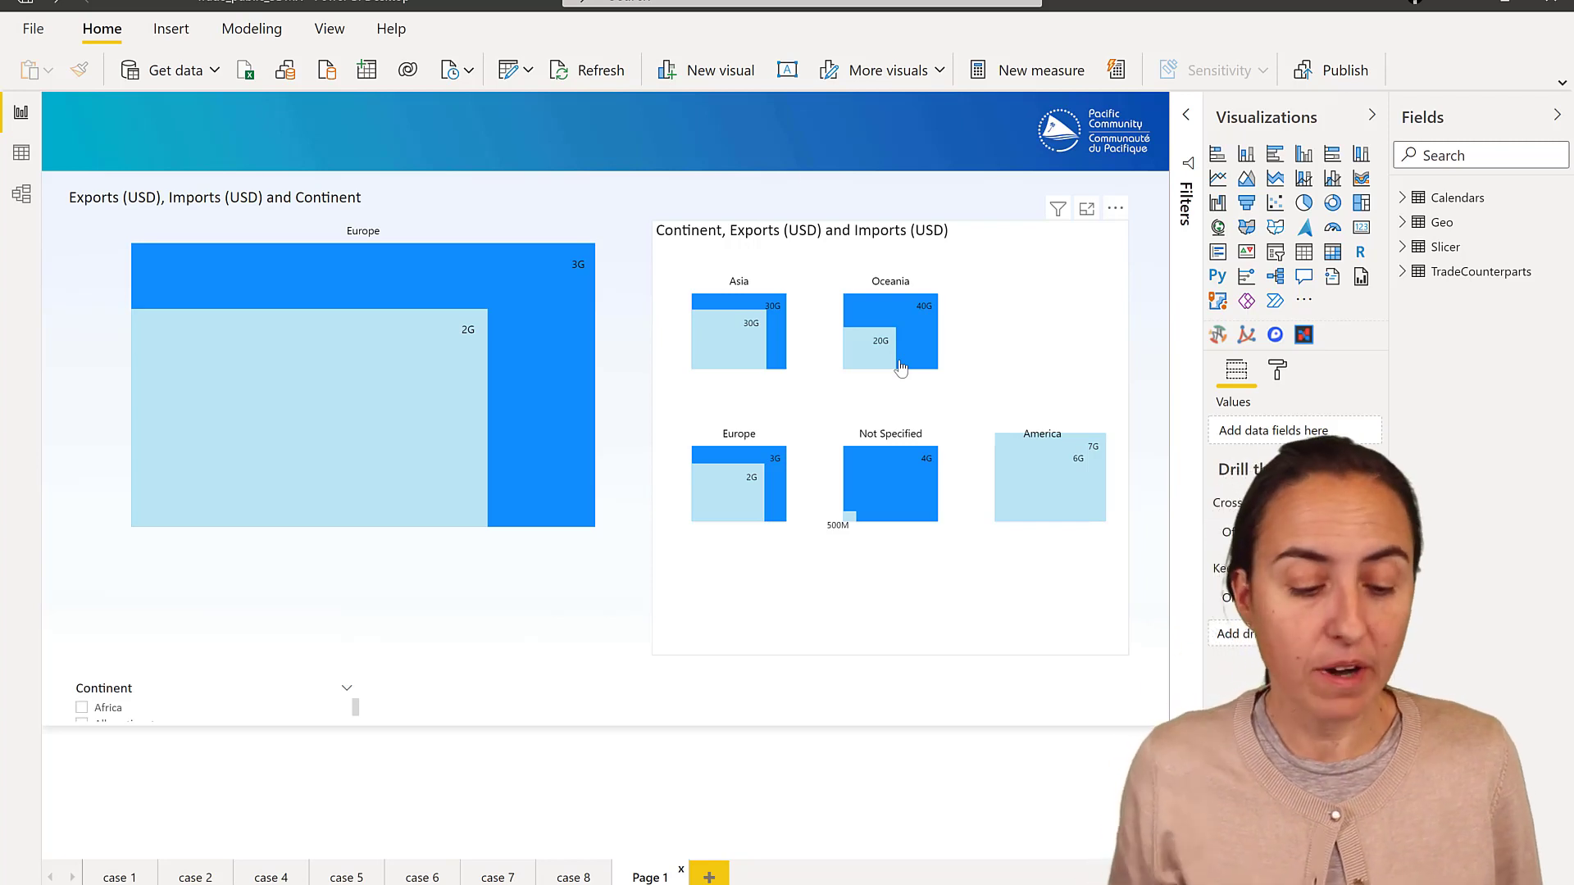
Return to the case 8 page comparing 2019 imports and exports across all territories.
click(566, 877)
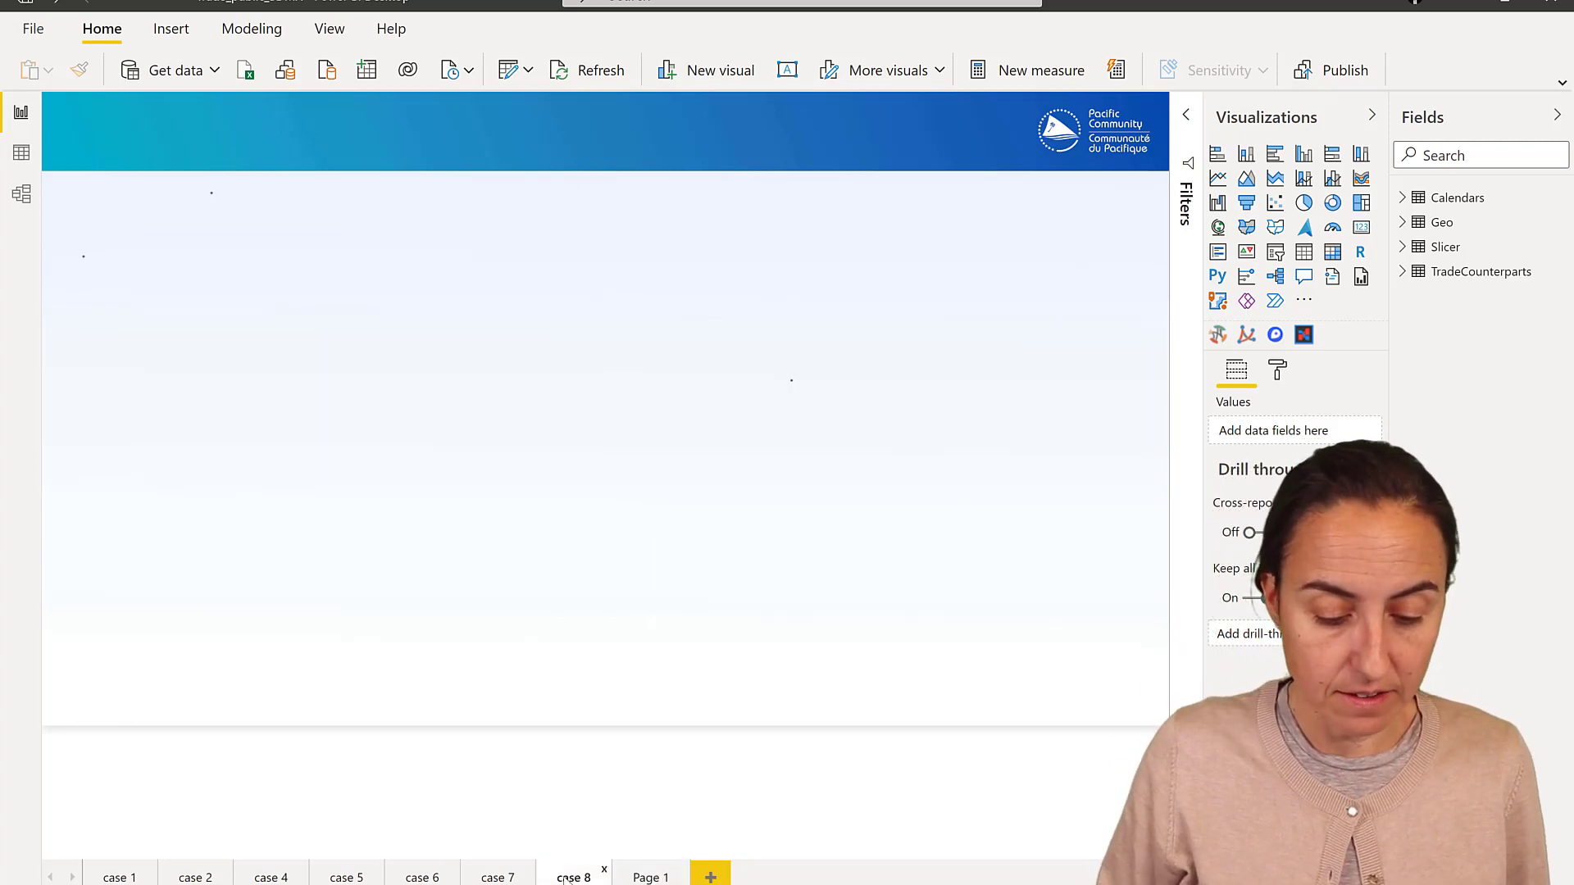